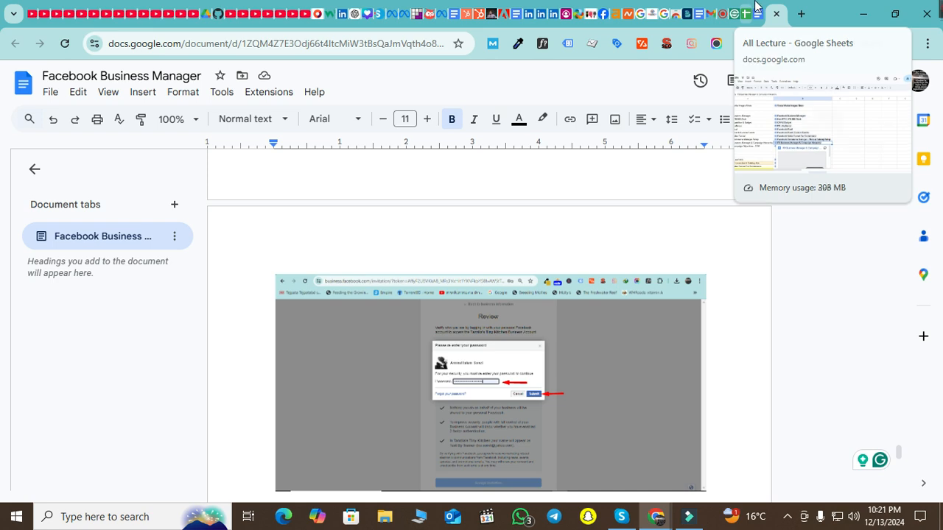
Switch to the Ads Manager Audiences page, review the business portfolio list, then close it
click(409, 16)
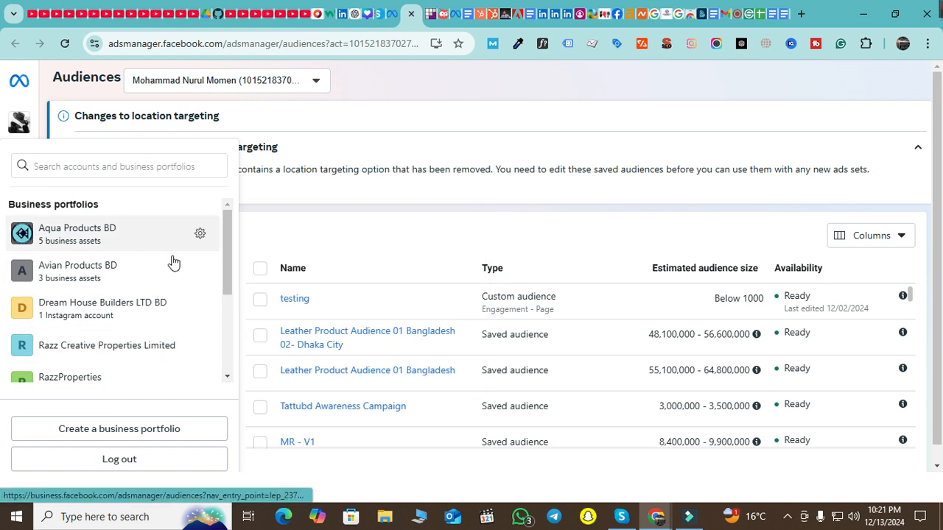
scroll(124, 294, down, 3)
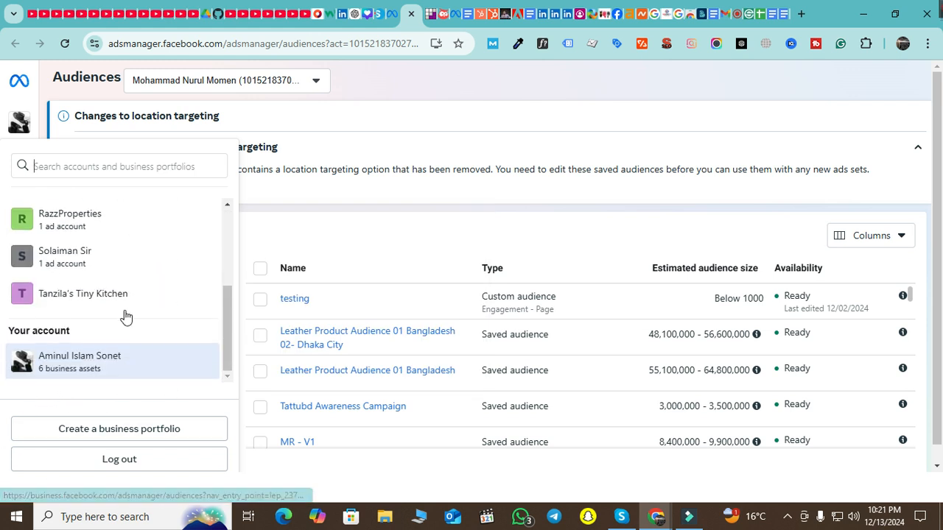
scroll(105, 324, up, 4)
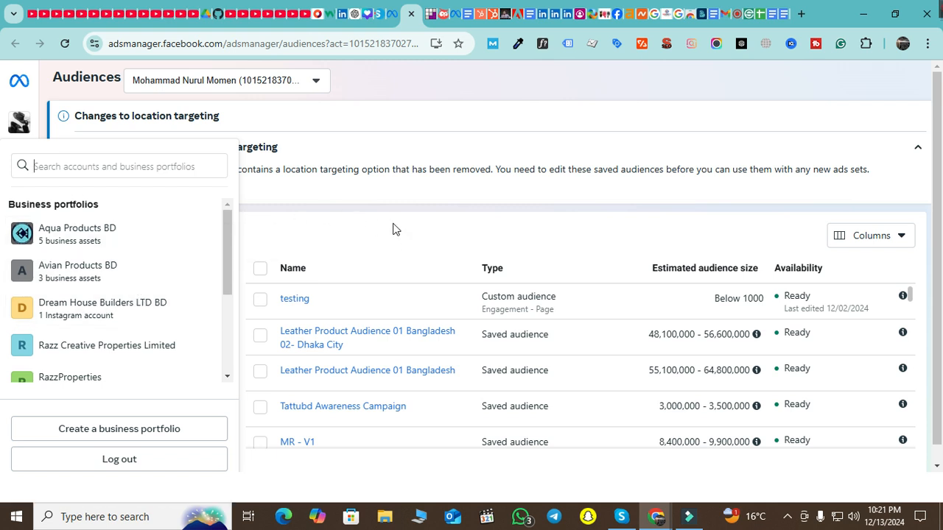
click(506, 73)
From the sidebar's All tools list, go to Business settings
mouse_move(12, 148)
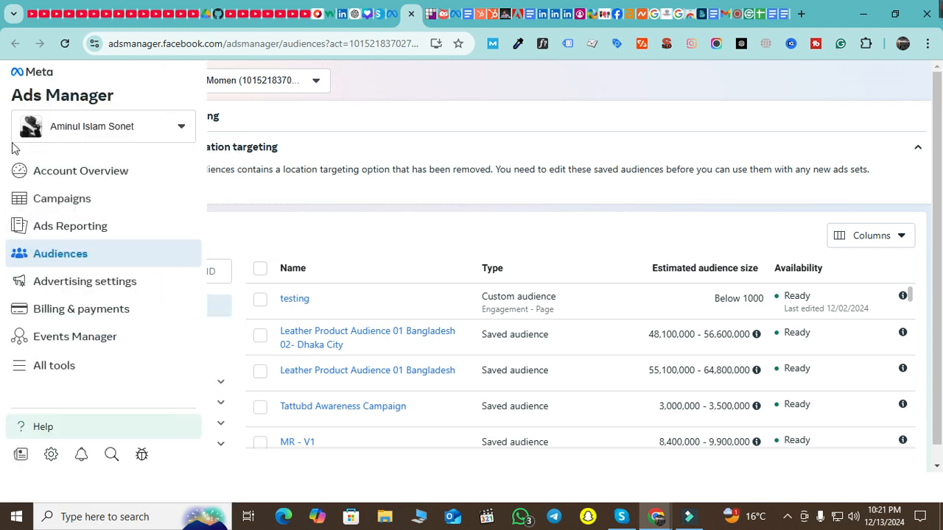
click(73, 374)
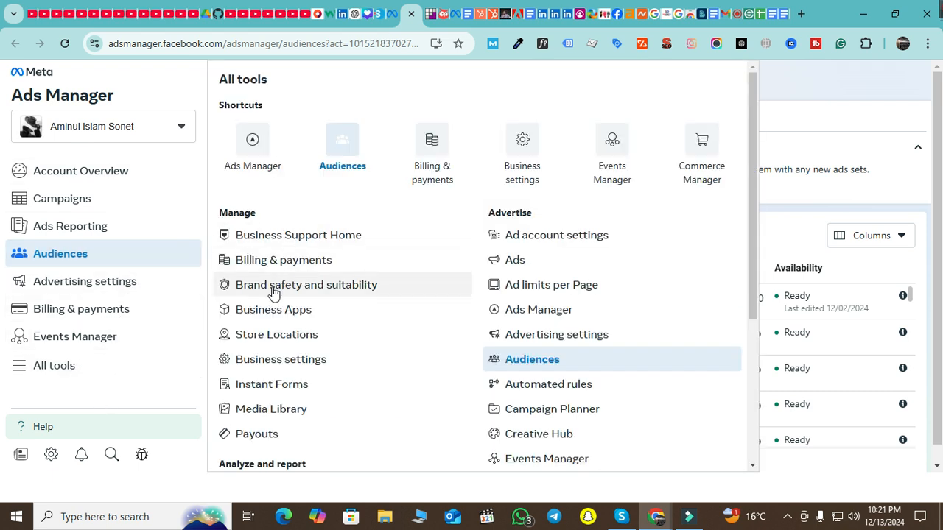
scroll(541, 267, down, 1)
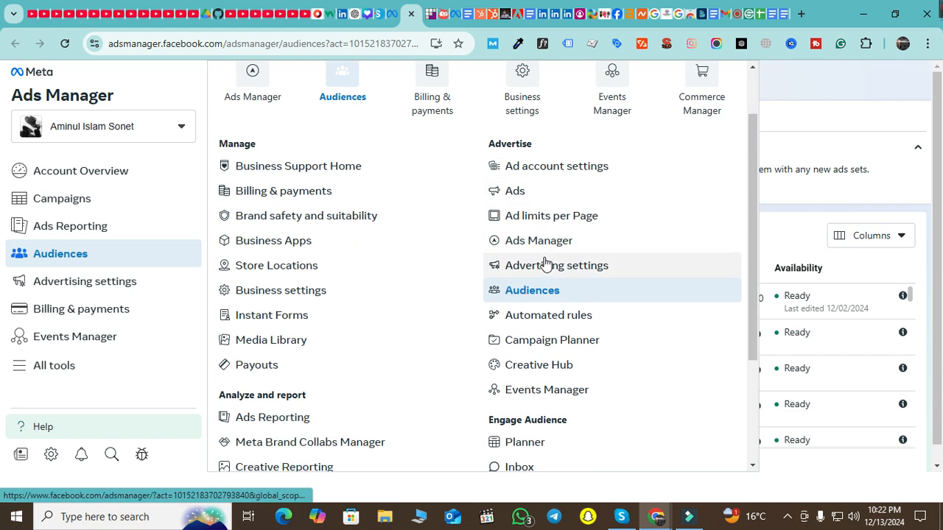
scroll(545, 264, down, 2)
scroll(545, 261, up, 3)
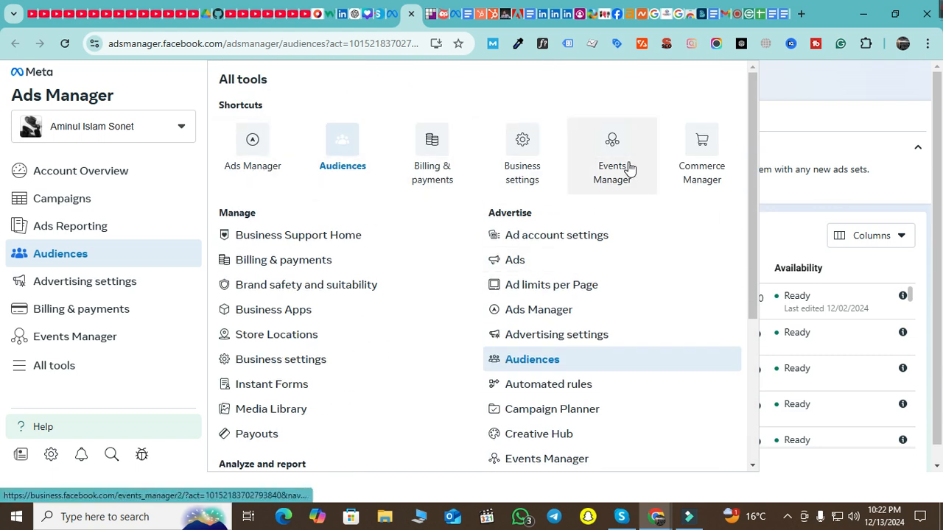
click(596, 361)
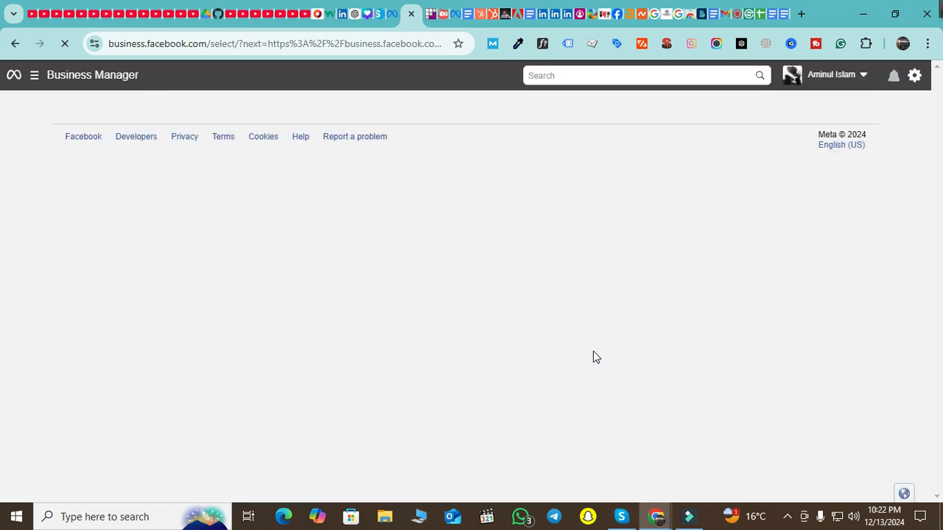
Find Aqua Products BD on the Select business page to reach its People settings
scroll(524, 330, down, 2)
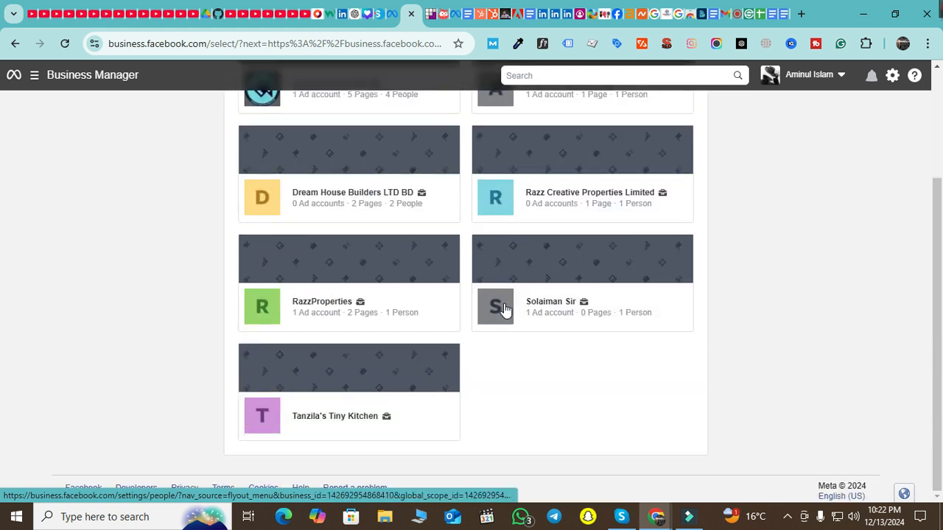
scroll(495, 315, up, 2)
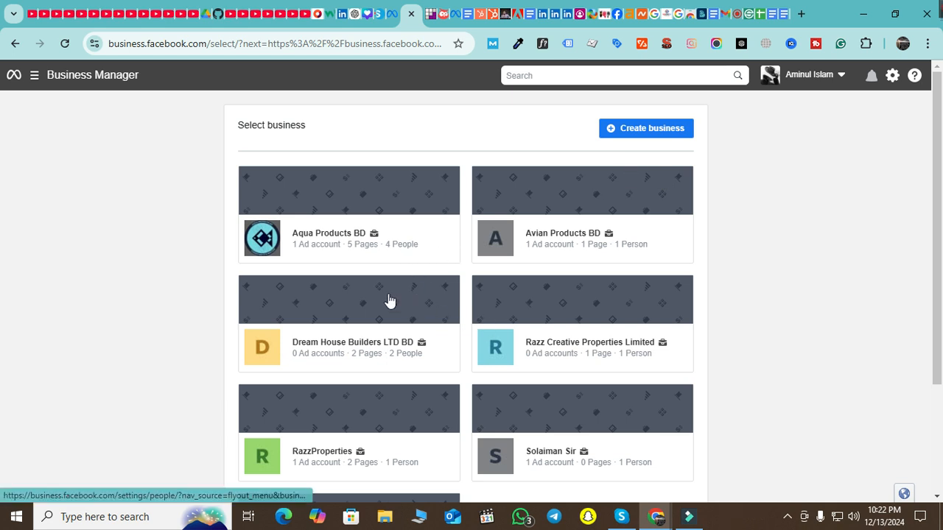
scroll(368, 284, down, 1)
scroll(361, 258, up, 2)
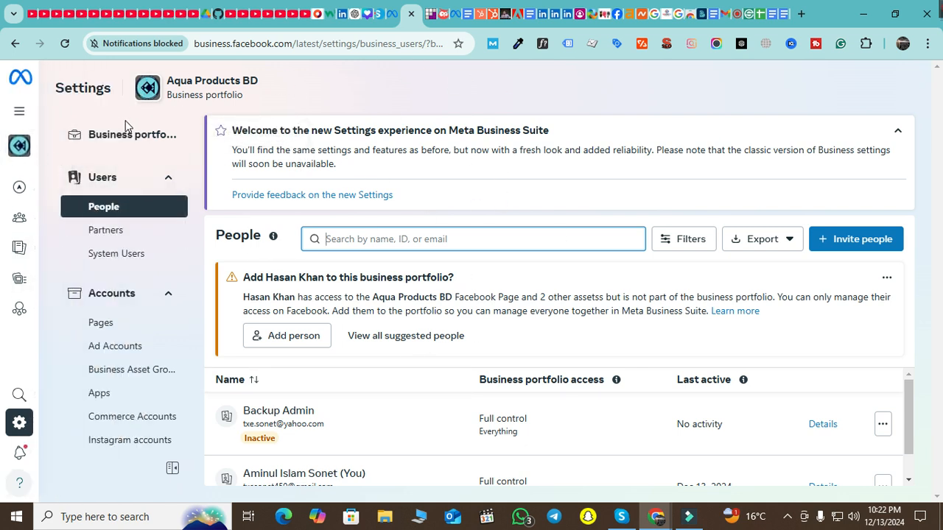
Highlight the Business portfolio caption under Aqua Products BD and dismiss the notification prompt
drag(253, 99, 173, 99)
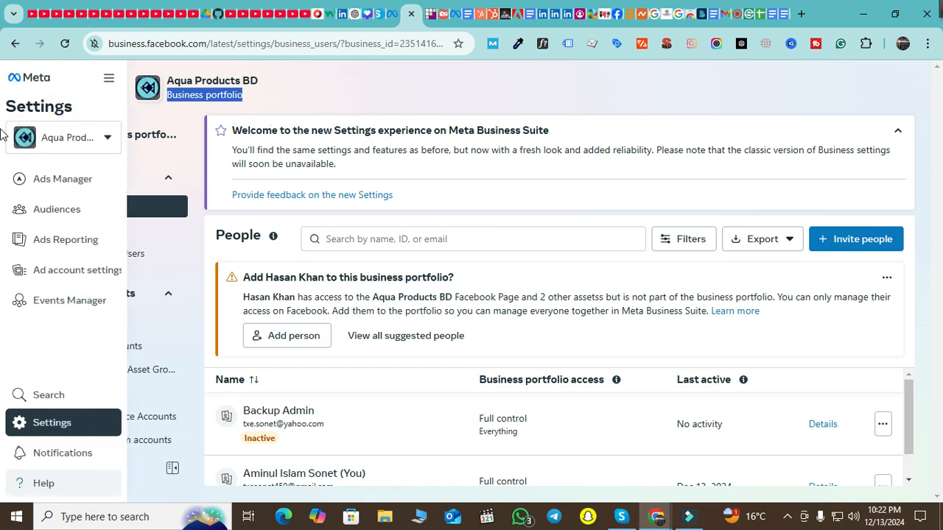
scroll(130, 217, down, 8)
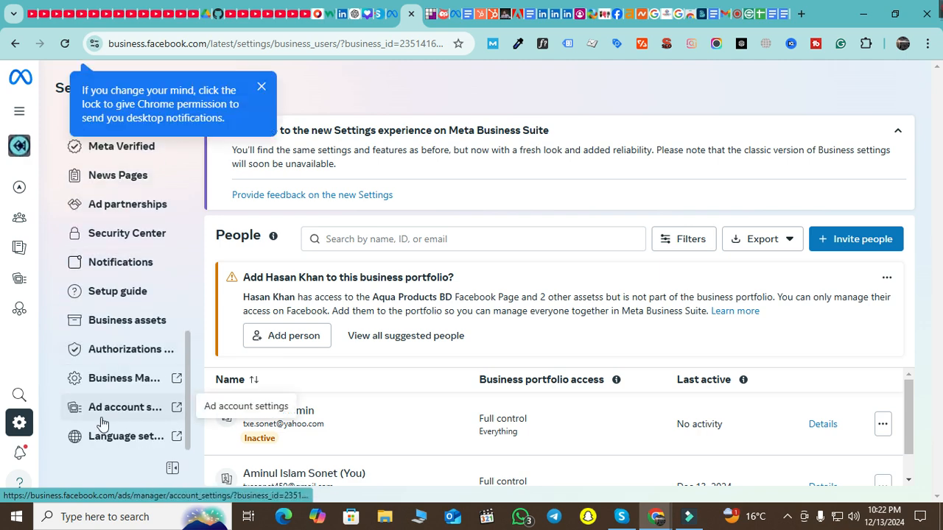
scroll(103, 416, up, 8)
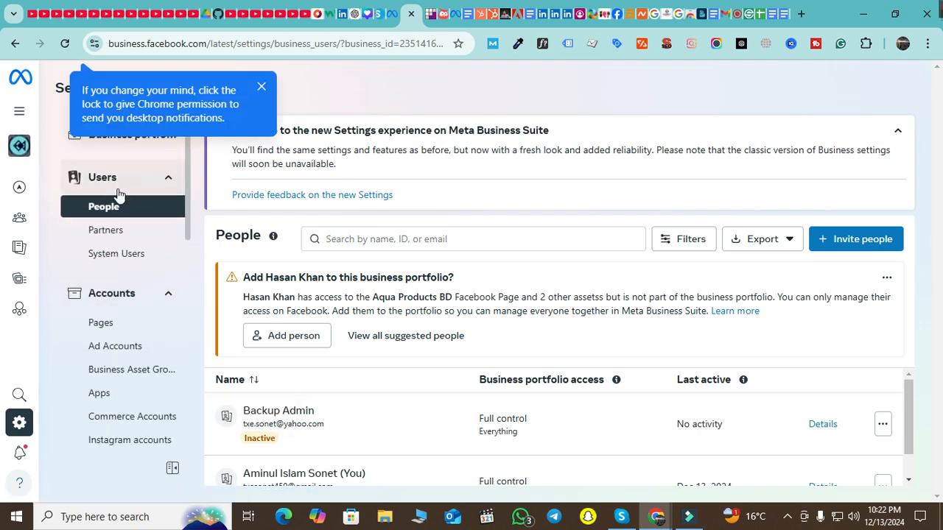
mouse_move(37, 234)
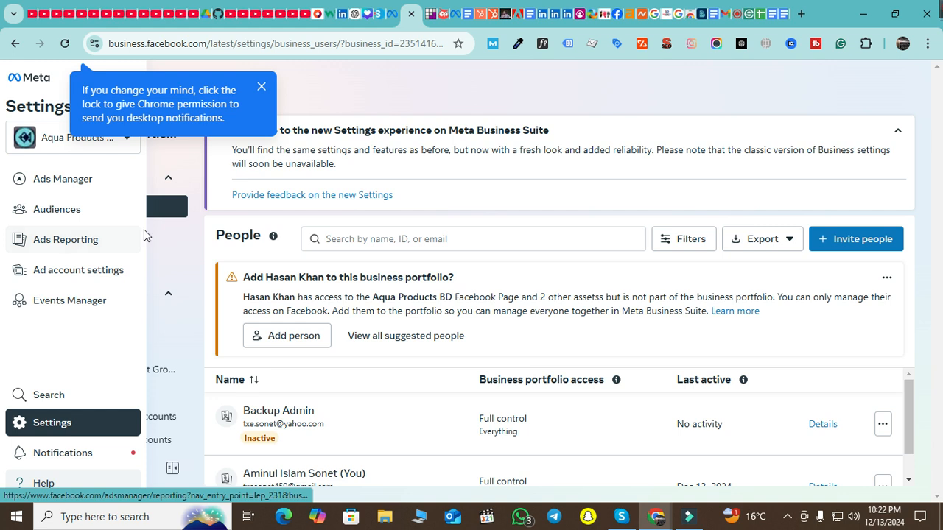
click(261, 90)
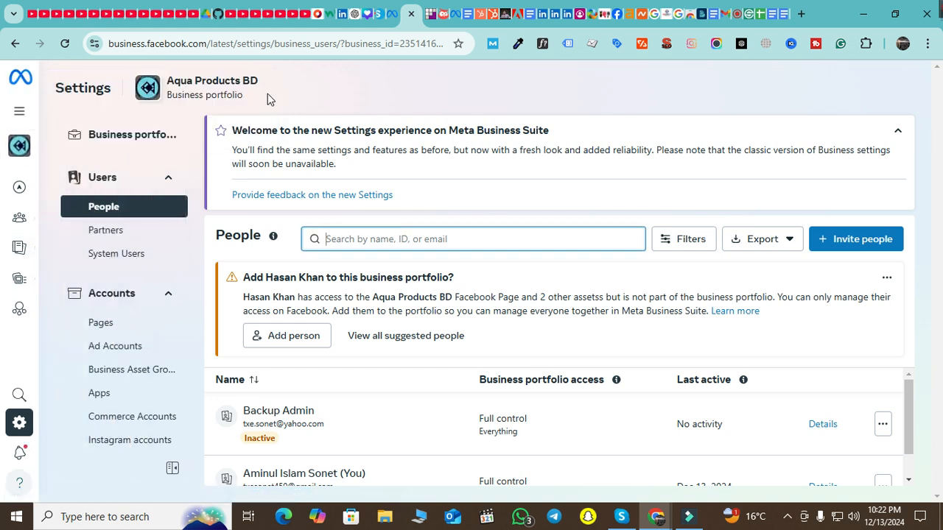
Open and close the portfolio dropdown, then show the full list of Meta tools
scroll(142, 335, down, 8)
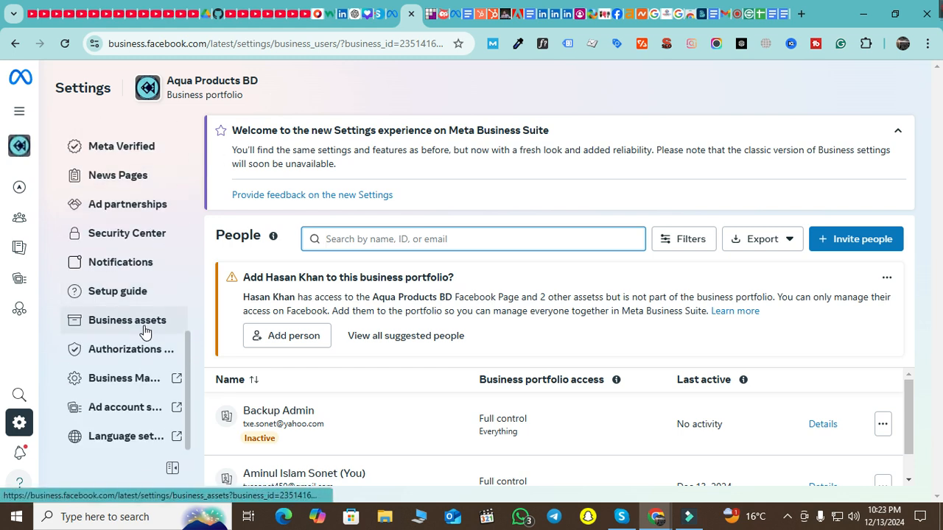
scroll(166, 322, up, 8)
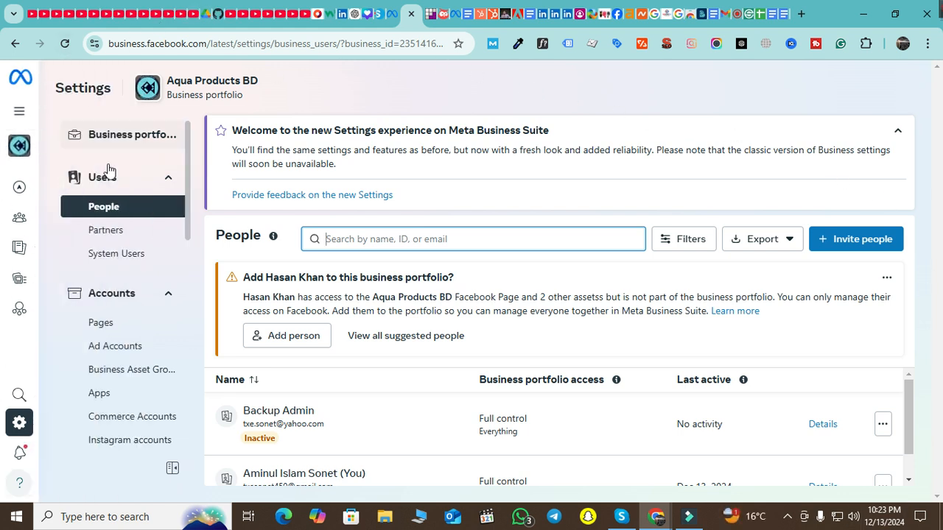
scroll(116, 187, down, 8)
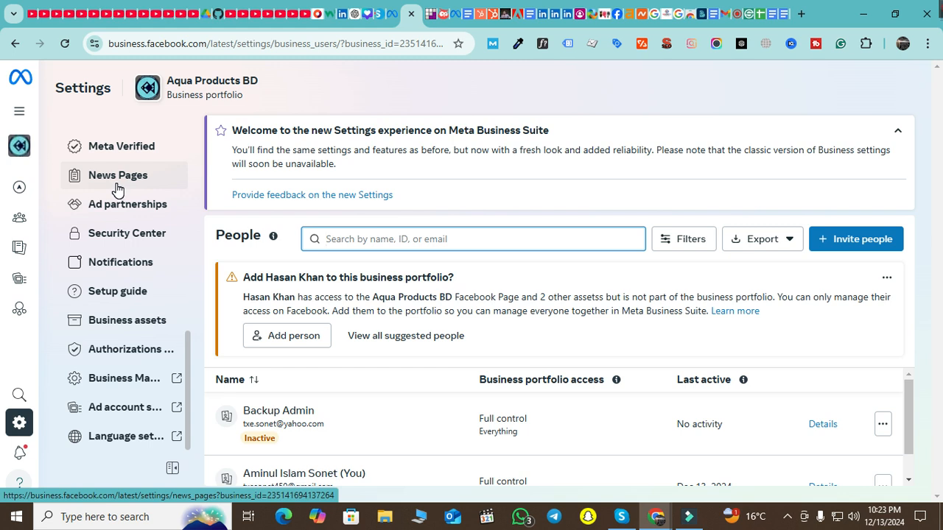
mouse_move(30, 315)
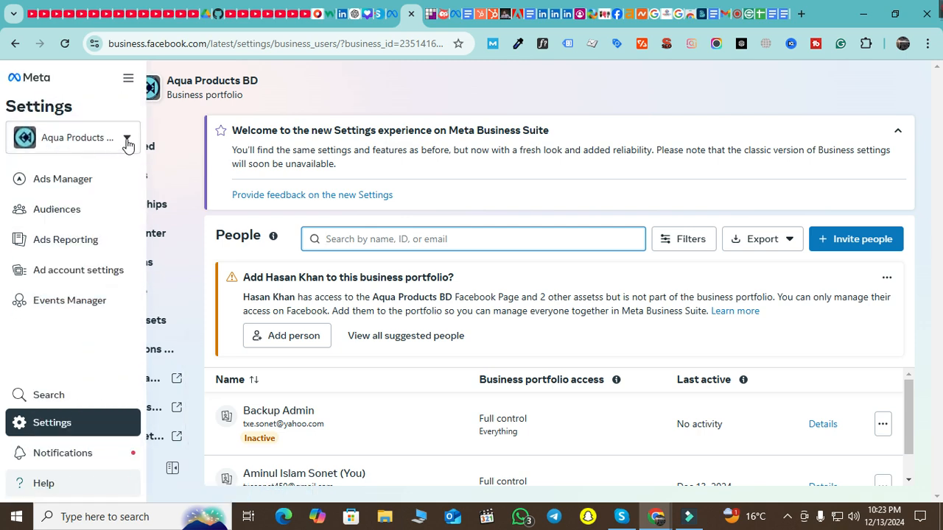
click(126, 140)
click(127, 142)
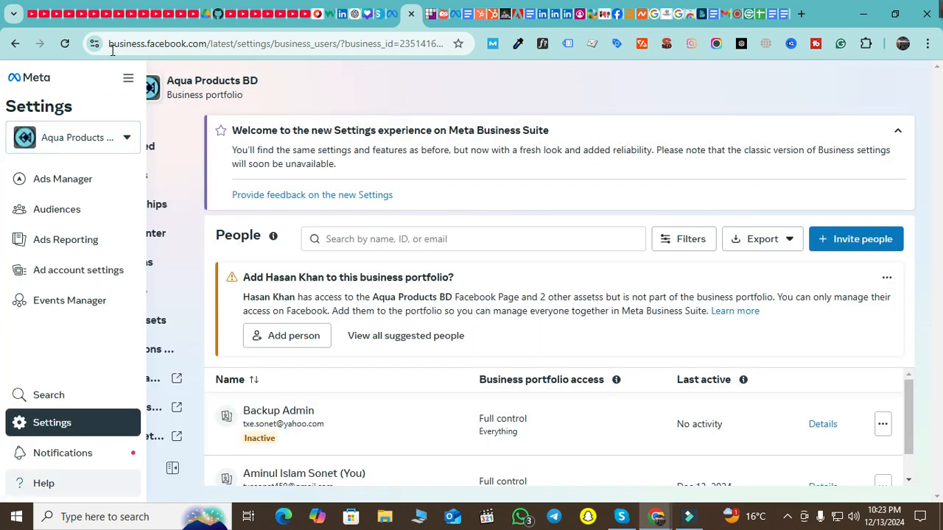
click(128, 78)
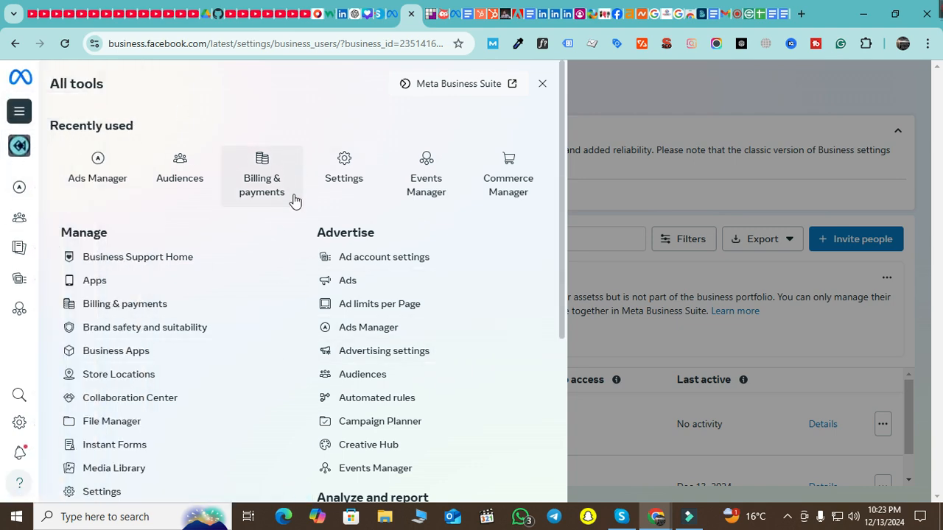
scroll(347, 199, down, 4)
click(707, 124)
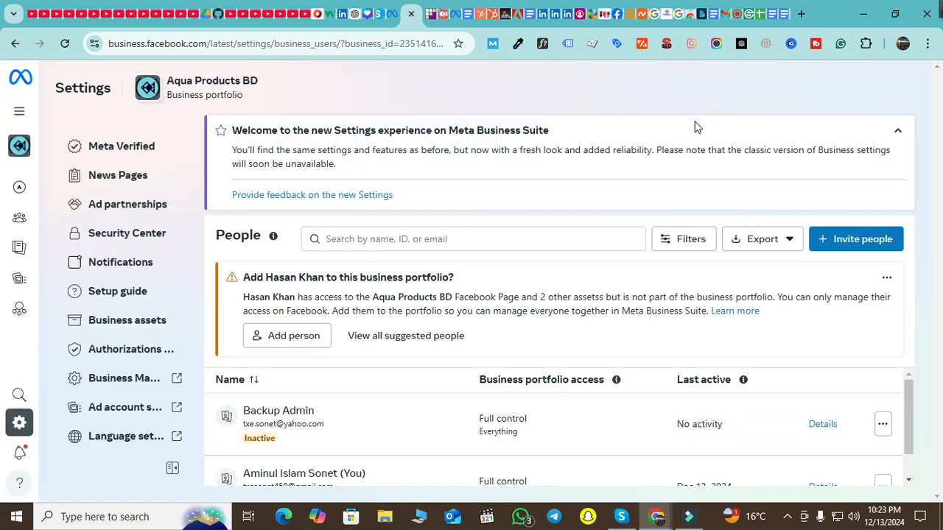
scroll(113, 365, up, 2)
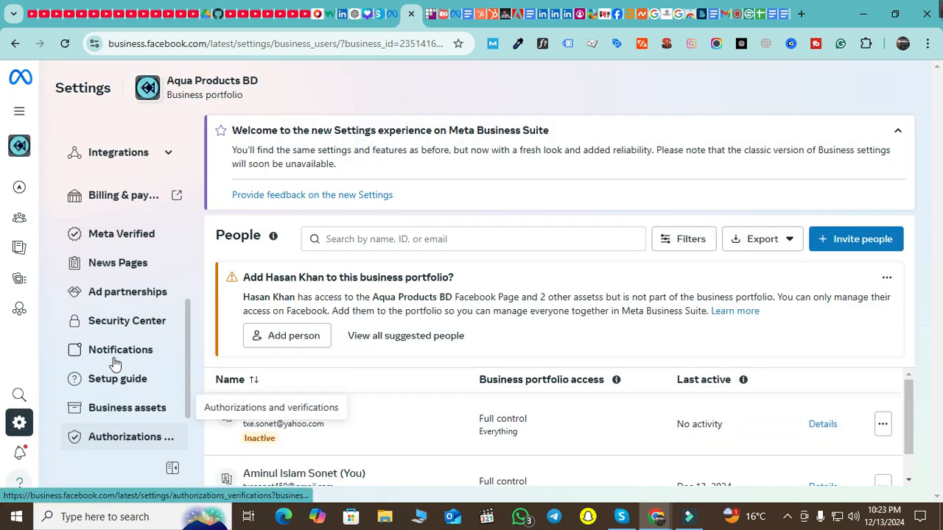
scroll(113, 365, up, 5)
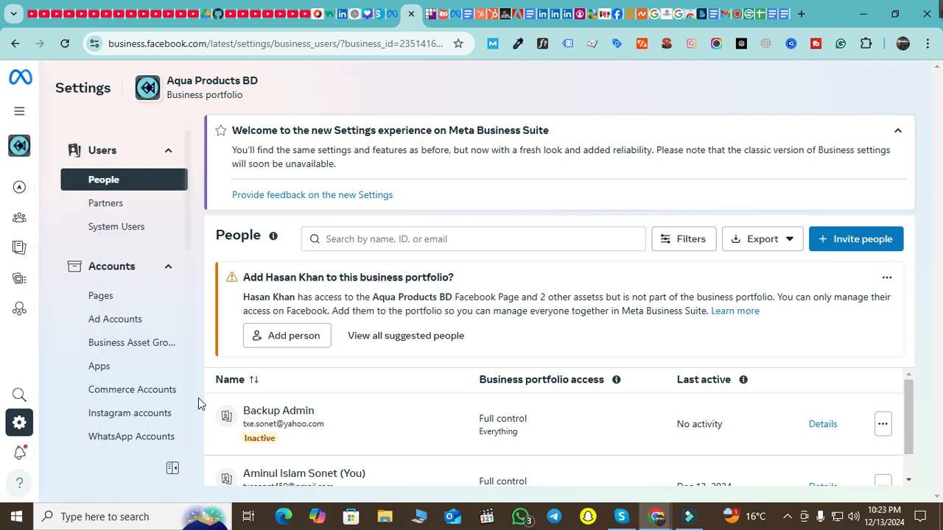
scroll(124, 259, down, 5)
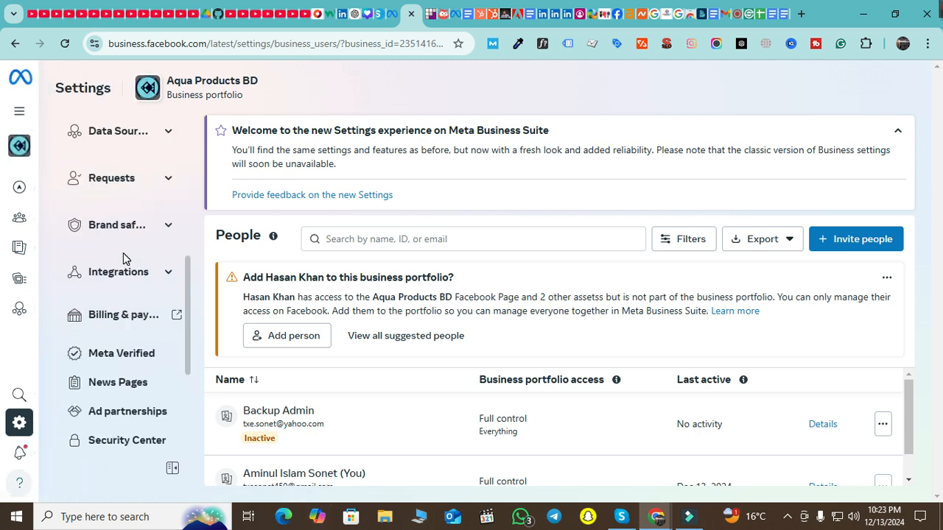
scroll(123, 258, down, 3)
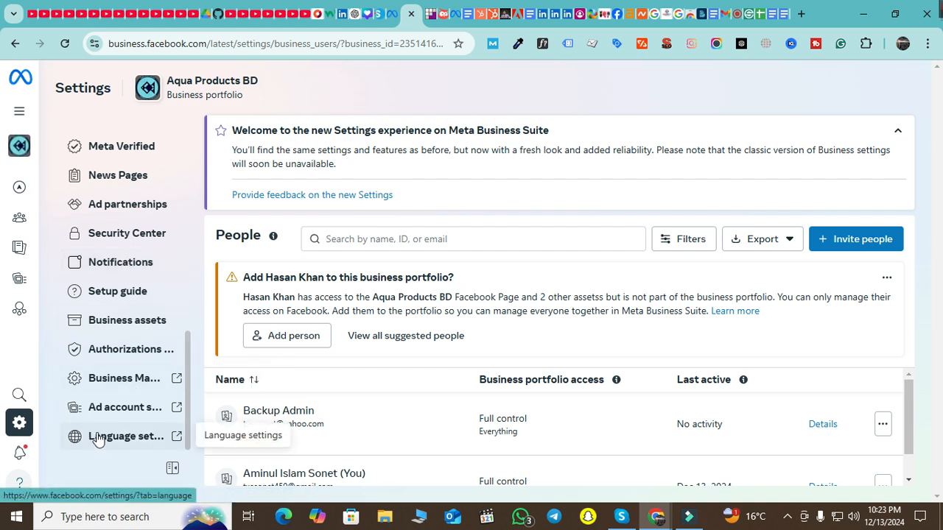
scroll(129, 402, up, 1)
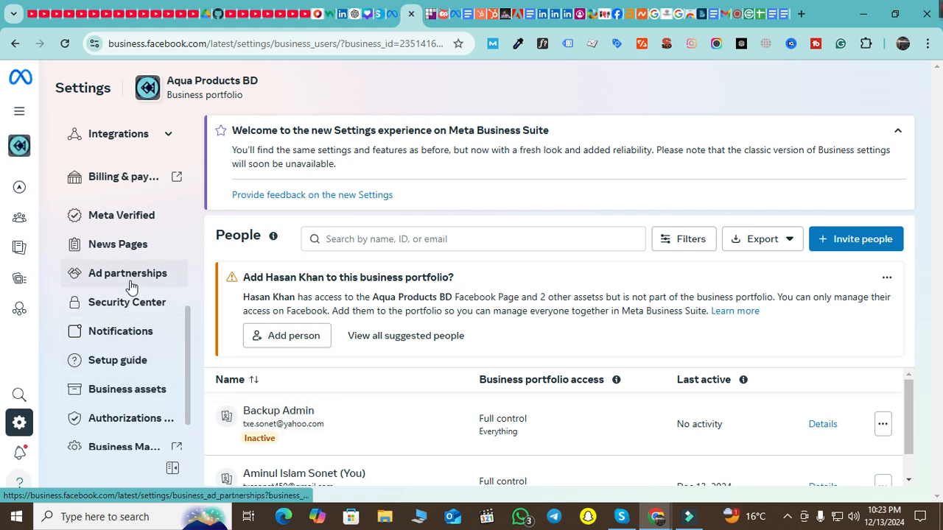
scroll(133, 284, up, 2)
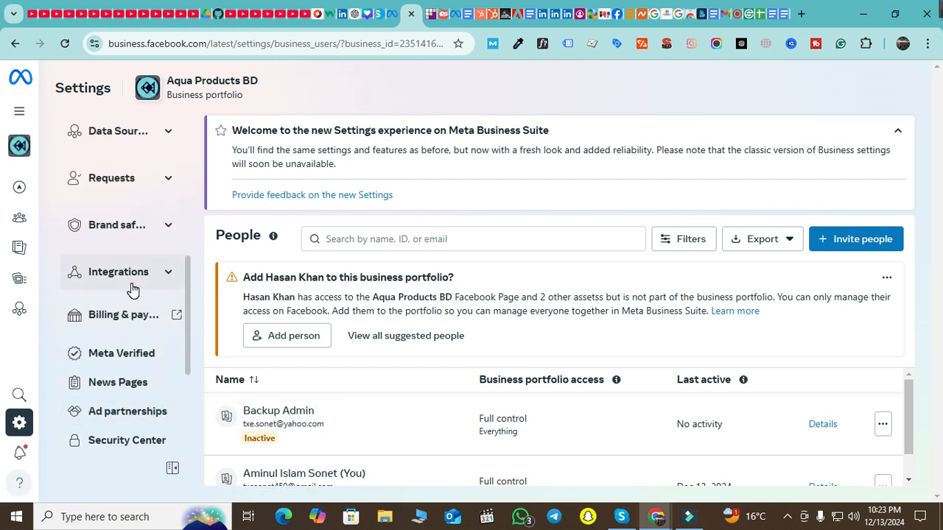
scroll(133, 291, down, 3)
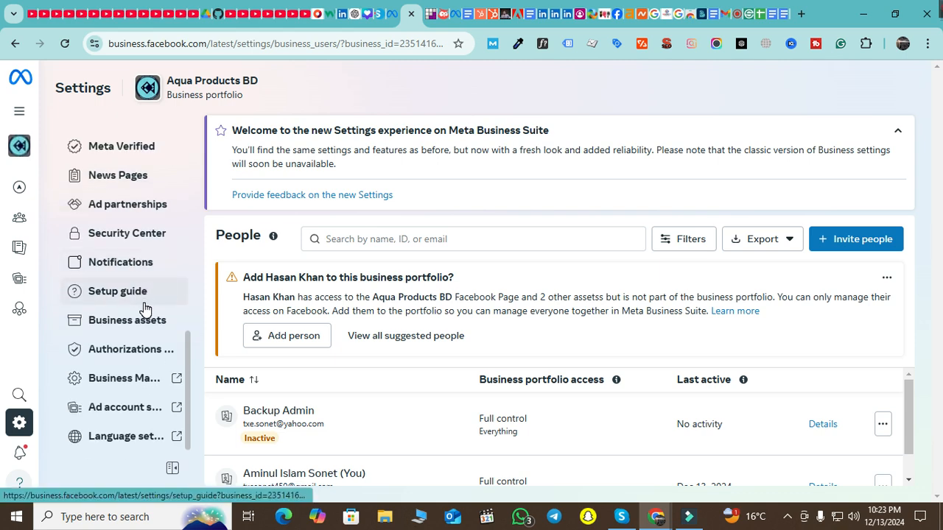
Switch to the classic Business Manager settings and open Aqua Products BD's Business info page
click(161, 380)
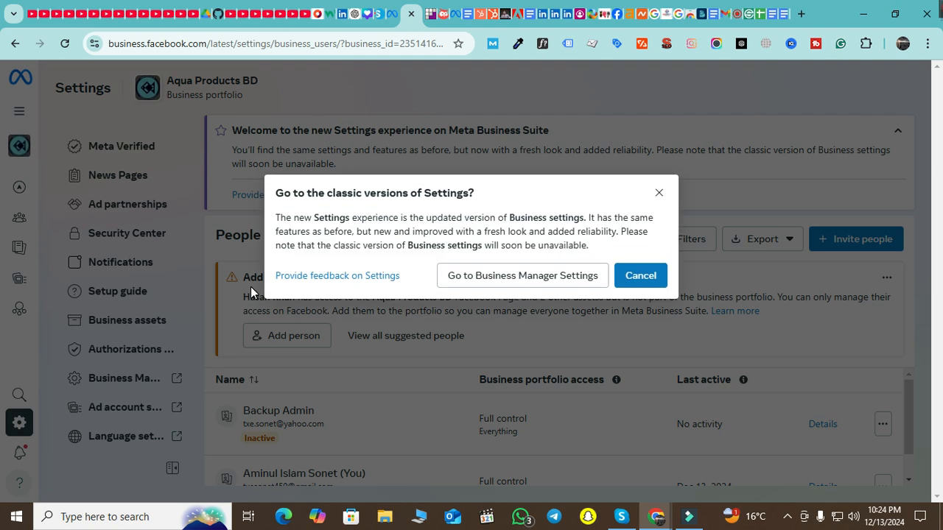
click(549, 280)
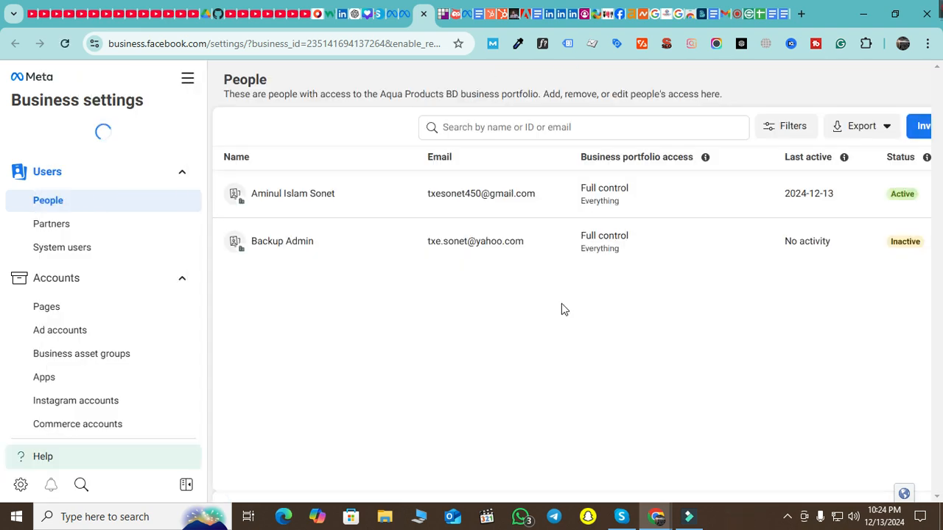
scroll(130, 282, down, 5)
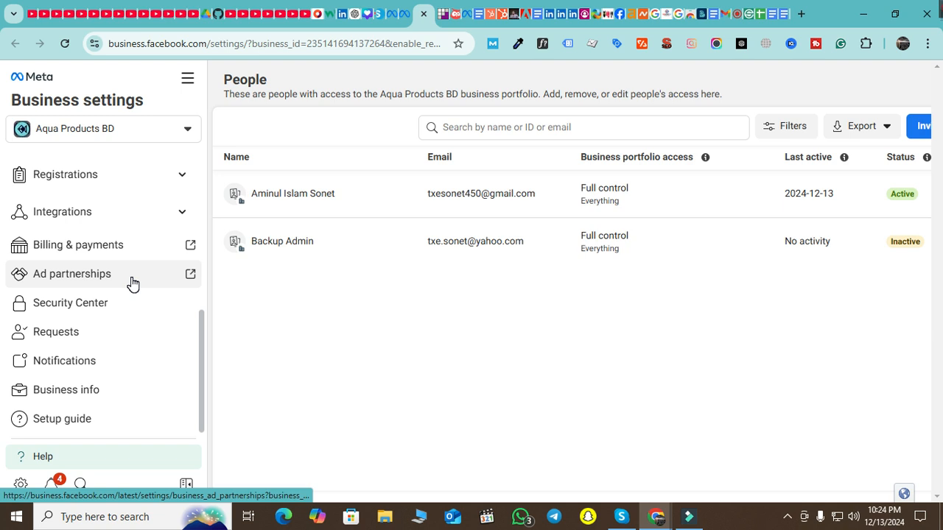
click(113, 395)
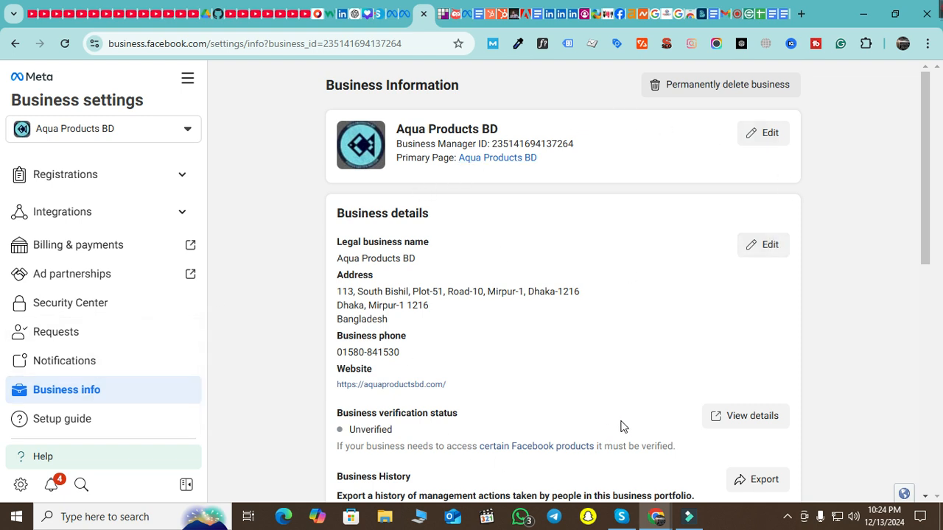
Edit the Business Information card and click into the Primary Page search box
scroll(618, 426, down, 6)
scroll(638, 390, up, 4)
scroll(638, 385, up, 2)
click(769, 147)
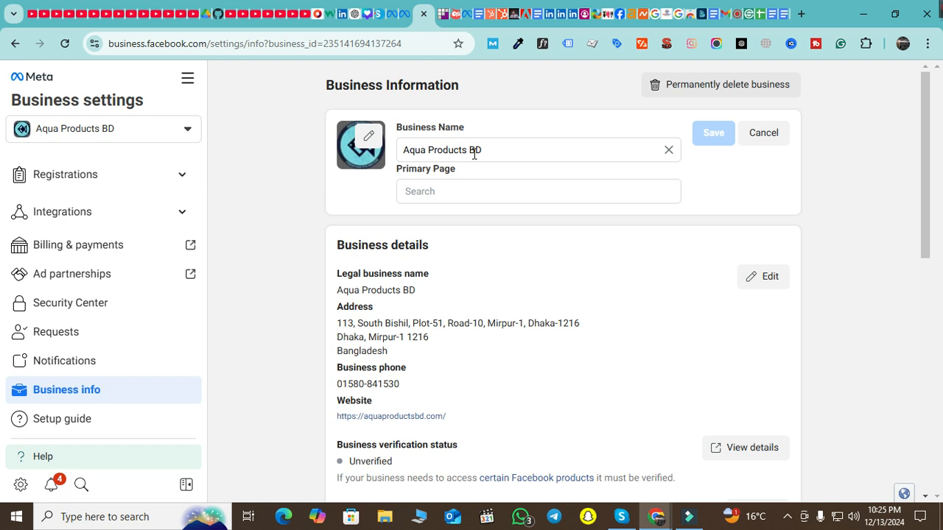
click(462, 193)
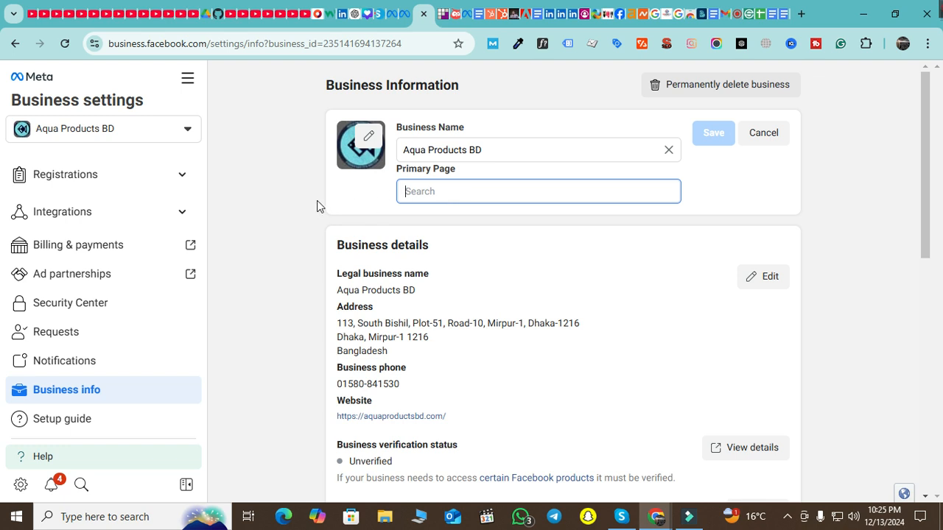
Cancel the edit, reopen and cancel it again, then highlight the primary Page name
click(774, 135)
scroll(427, 217, down, 1)
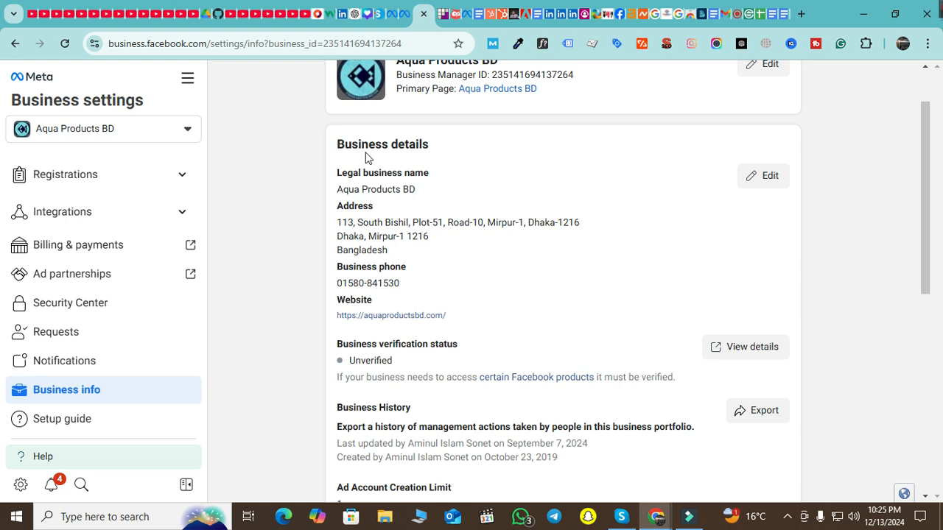
scroll(342, 171, up, 1)
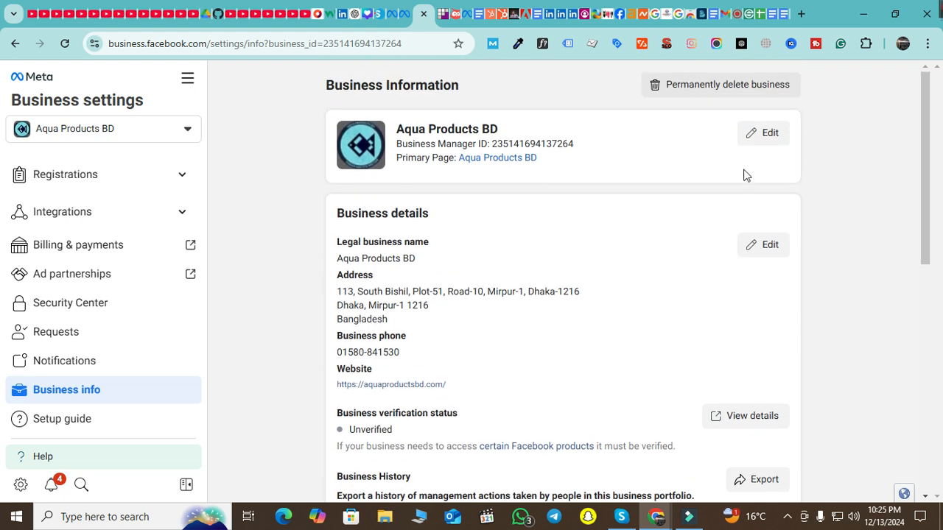
click(770, 134)
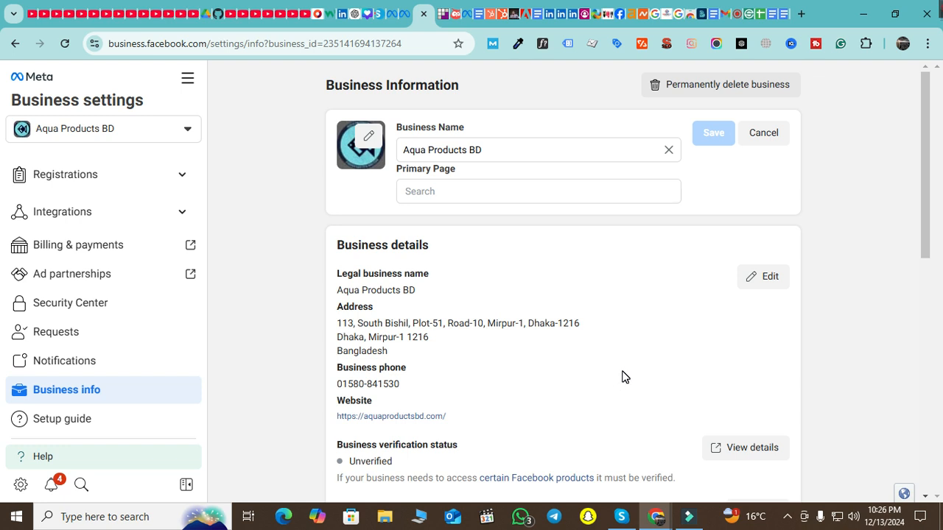
scroll(29, 302, up, 8)
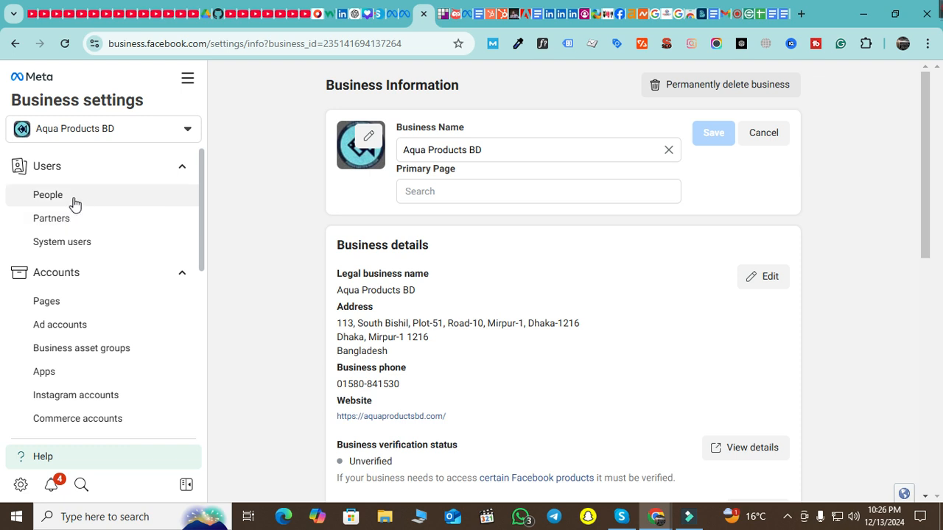
scroll(81, 251, down, 1)
scroll(87, 262, down, 2)
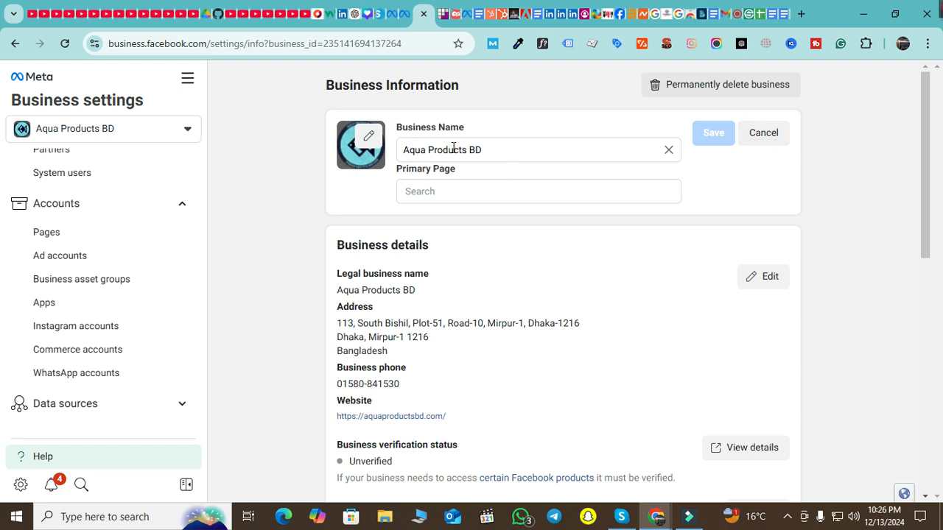
click(759, 137)
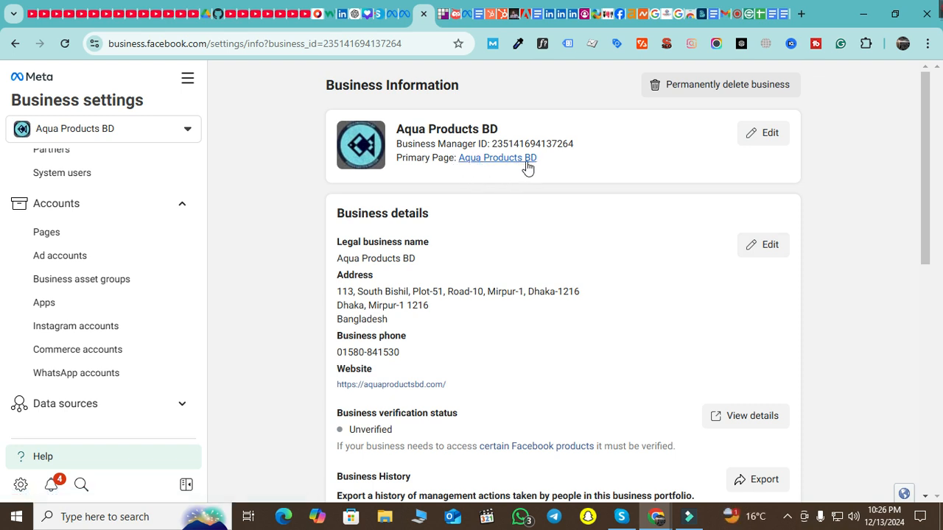
drag(545, 165, 460, 163)
click(859, 274)
scroll(386, 234, down, 1)
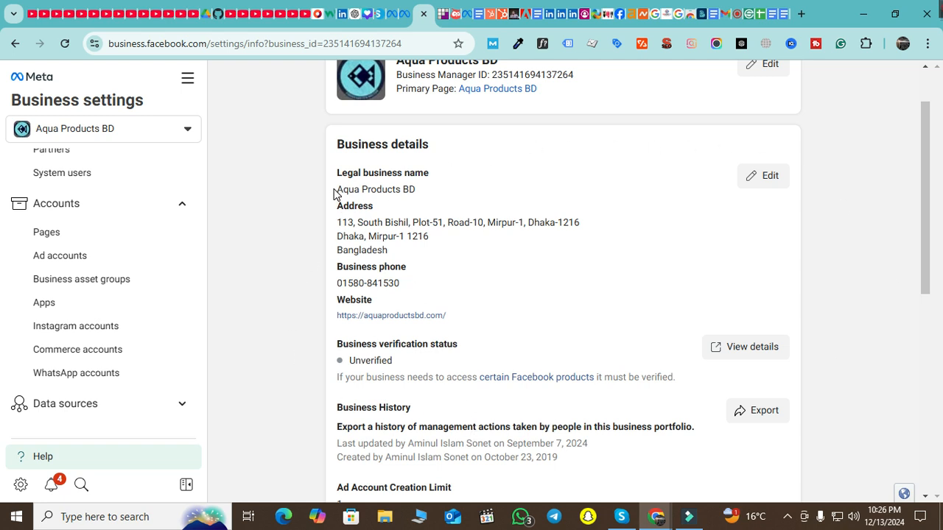
drag(337, 190, 411, 190)
drag(336, 222, 393, 249)
drag(338, 284, 402, 289)
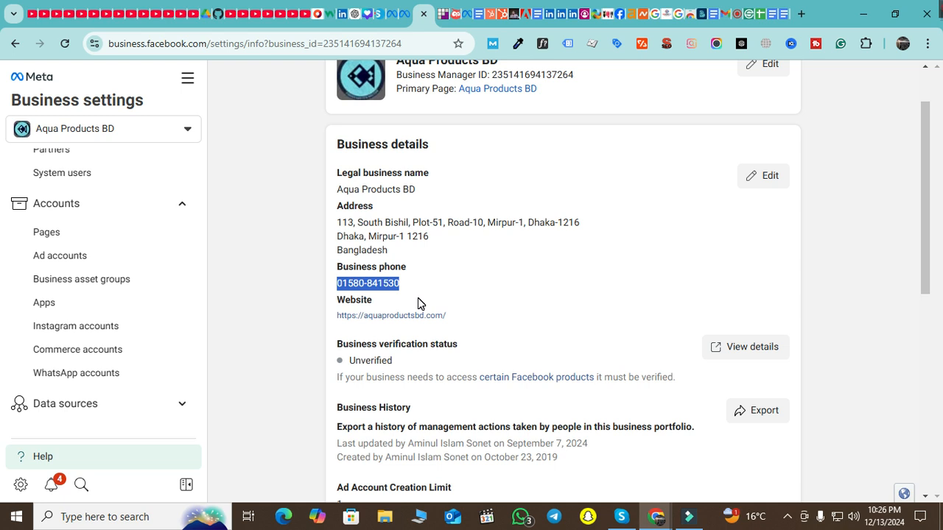
drag(461, 318, 329, 316)
scroll(563, 281, down, 2)
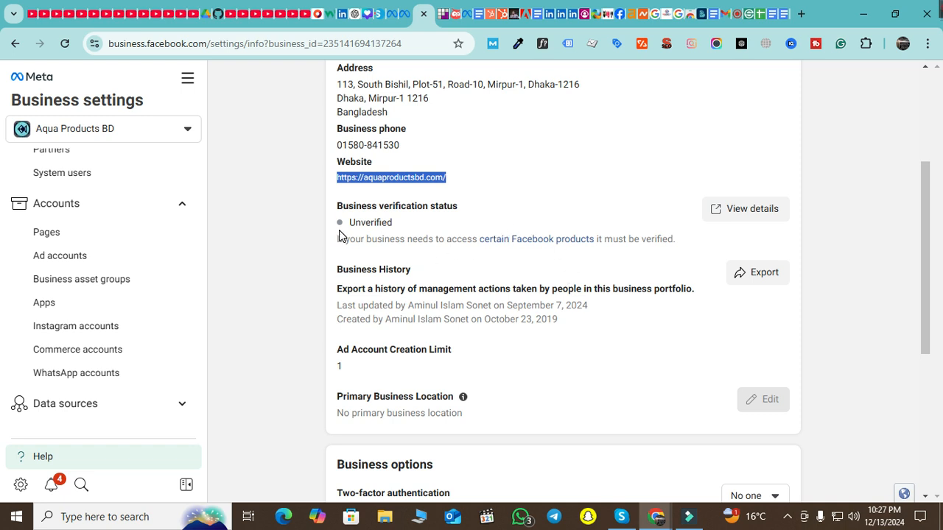
drag(398, 224, 348, 223)
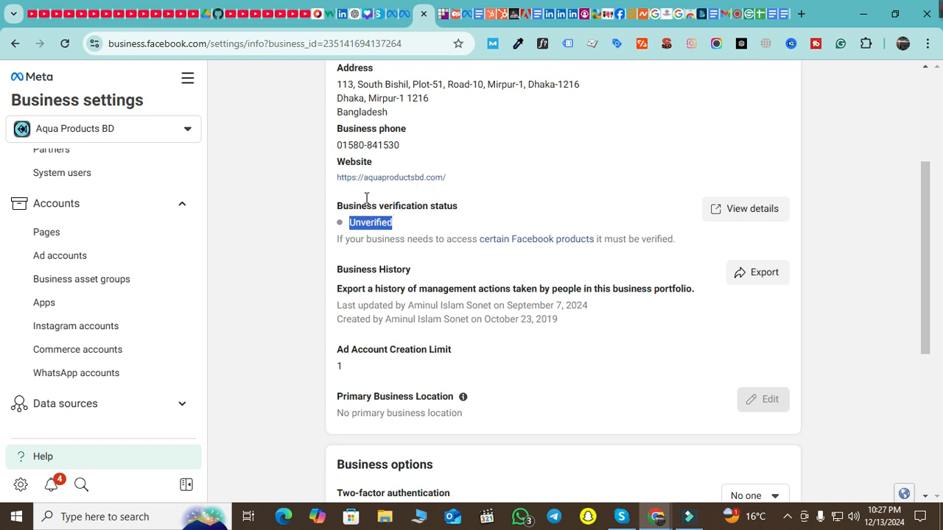
scroll(393, 286, down, 1)
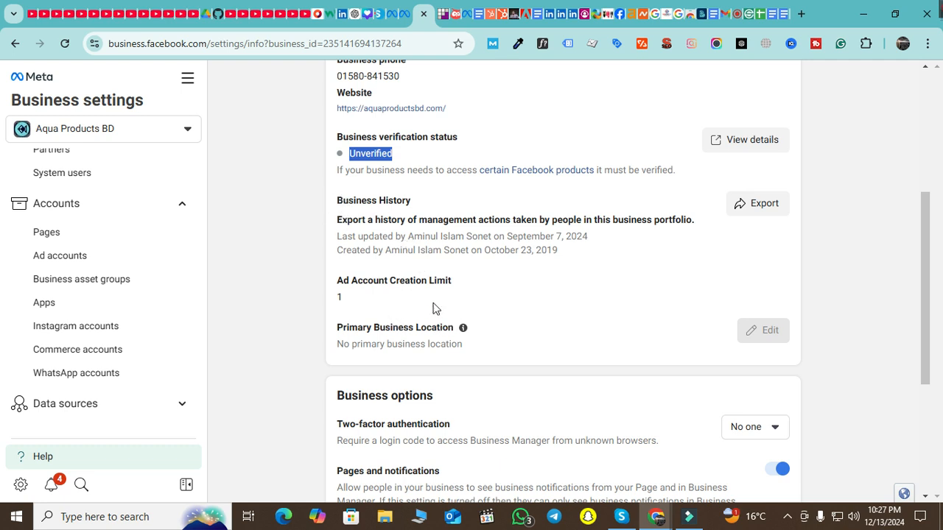
drag(458, 289, 338, 280)
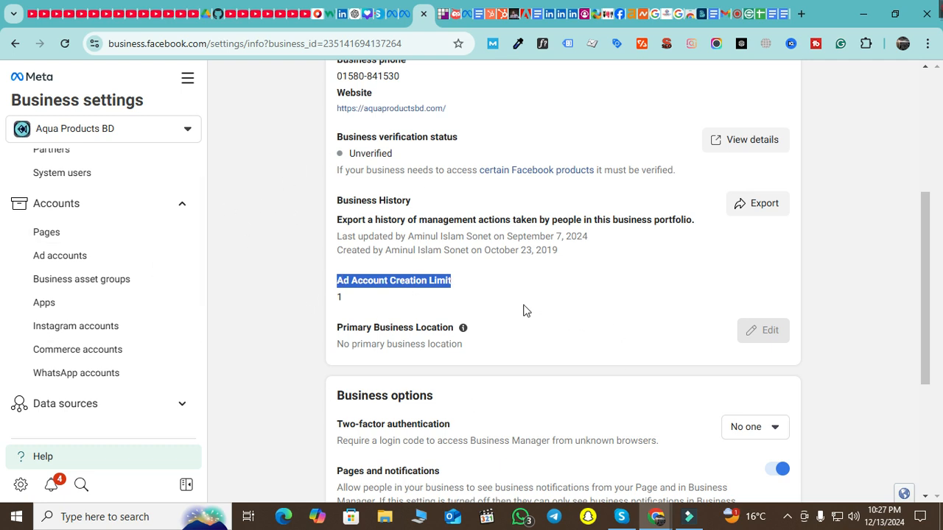
click(341, 298)
double_click(341, 299)
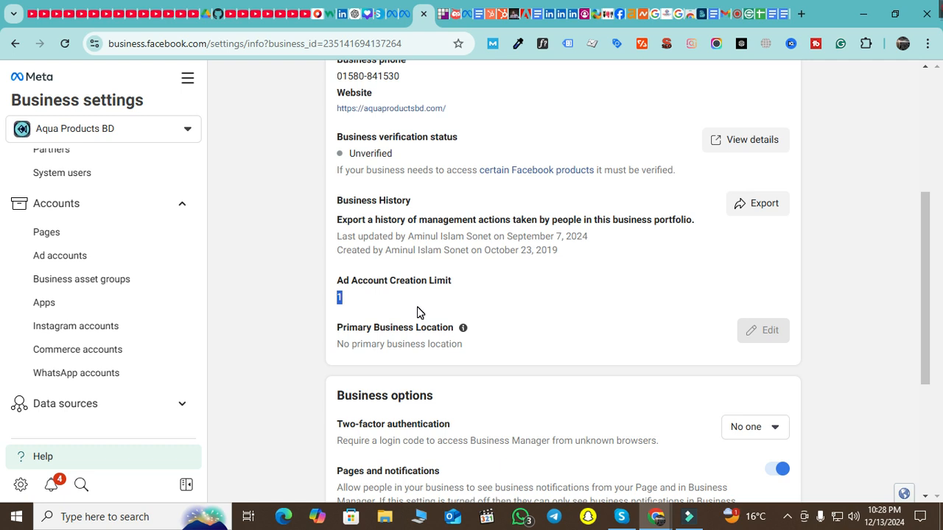
scroll(429, 309, up, 2)
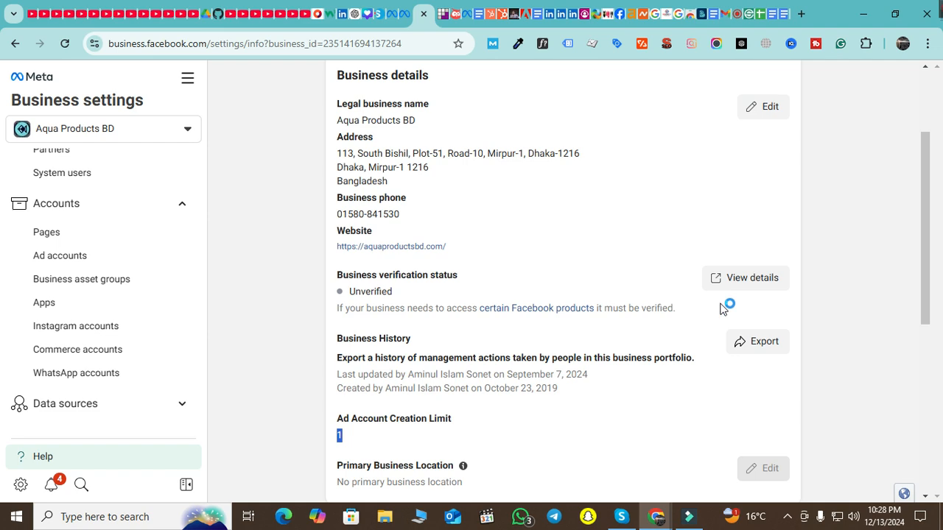
scroll(684, 288, down, 5)
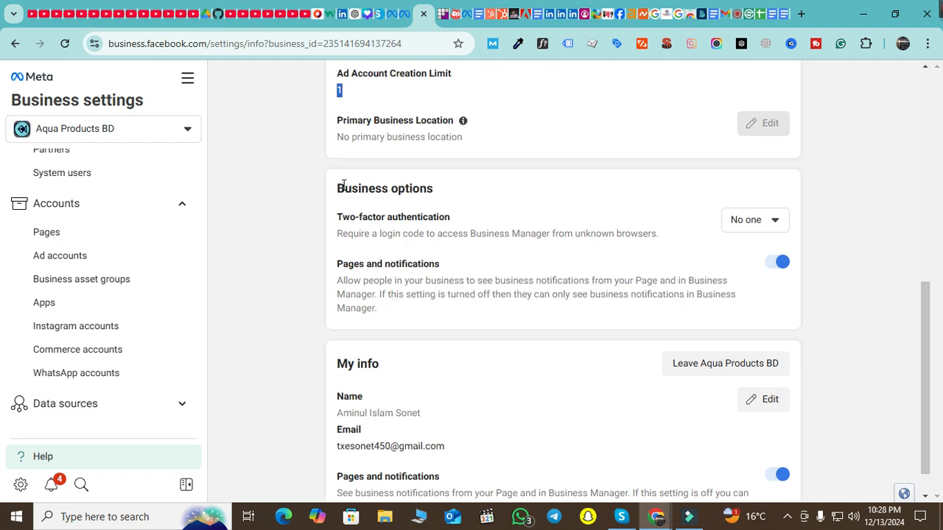
drag(332, 218, 459, 217)
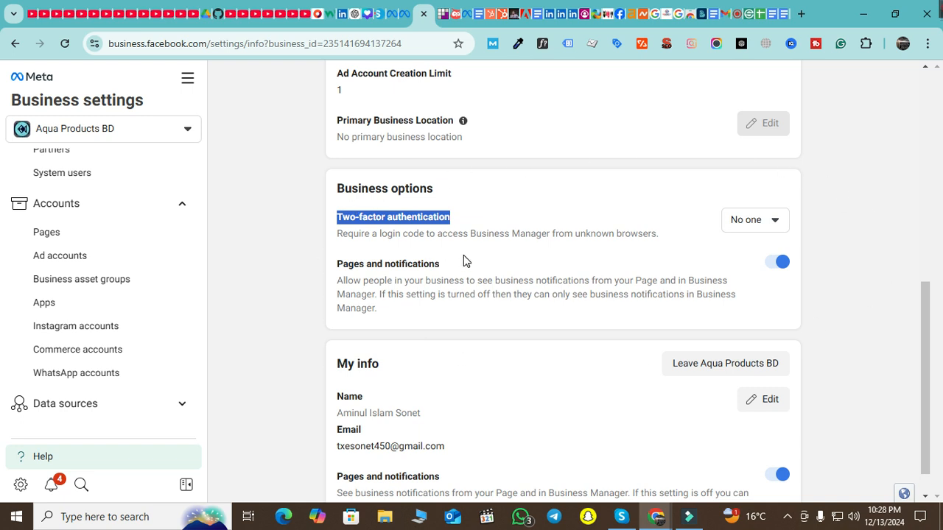
scroll(541, 261, down, 1)
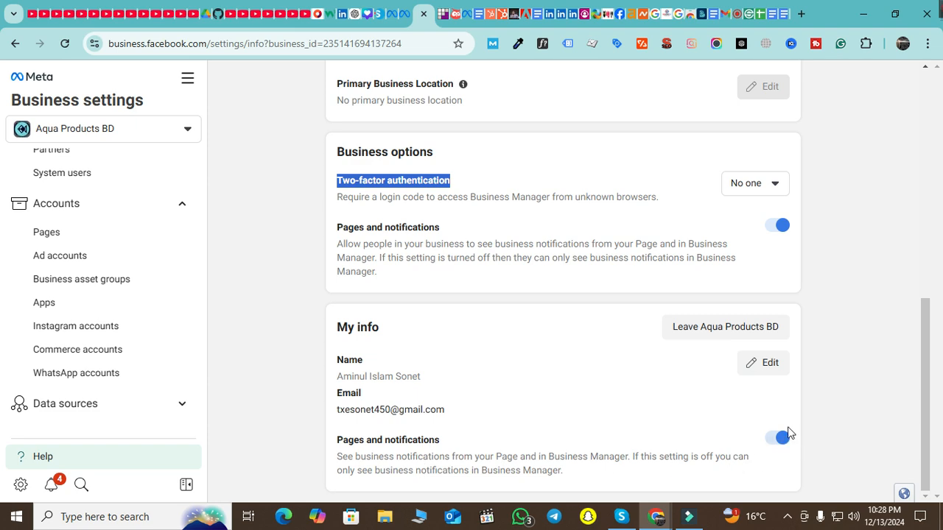
scroll(792, 435, up, 1)
scroll(800, 411, up, 6)
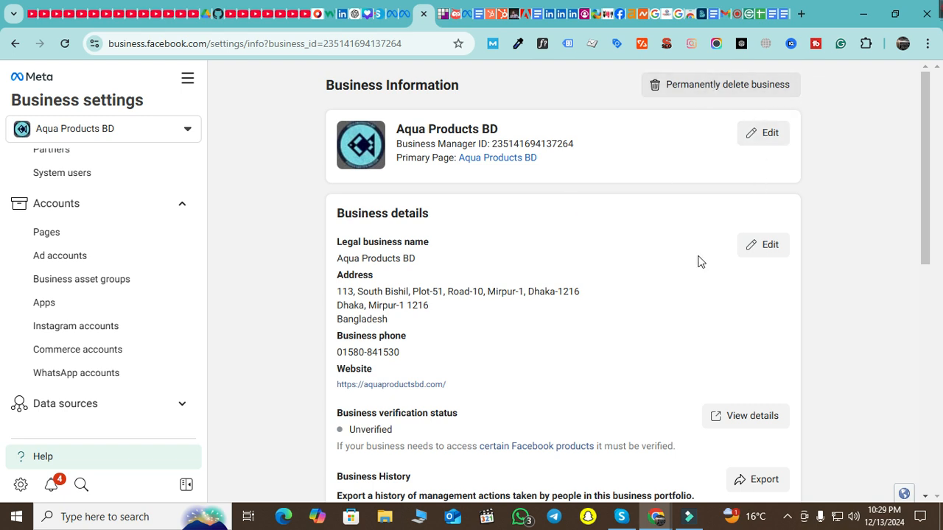
Scroll the Business settings sidebar and expand the Brand Safety and Suitability group
scroll(640, 288, down, 2)
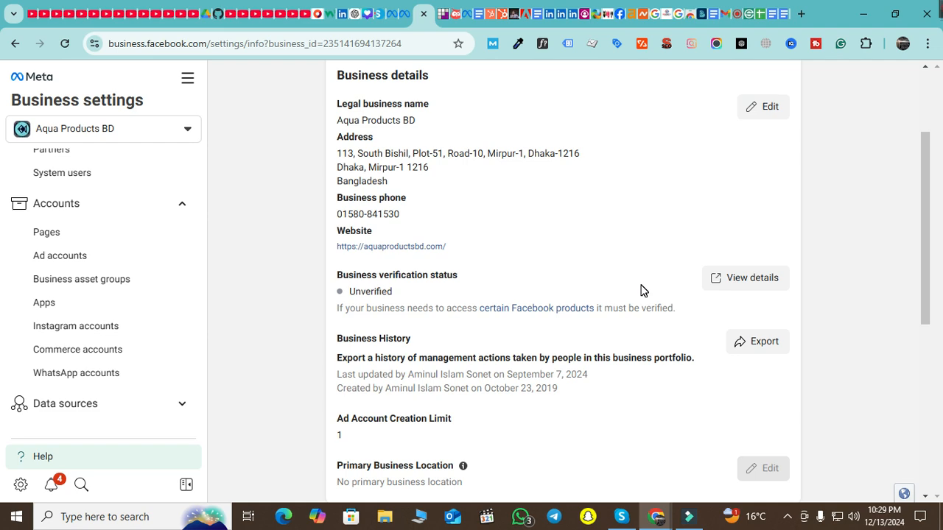
scroll(641, 290, down, 2)
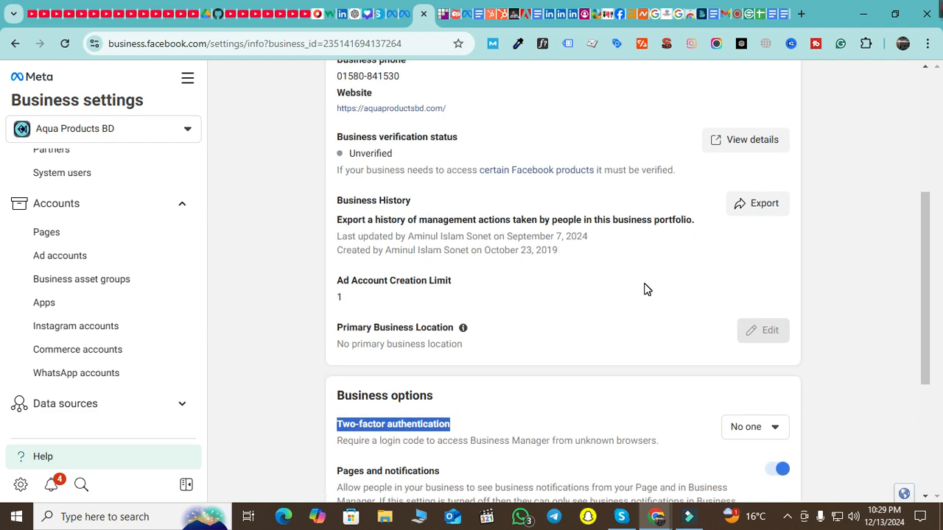
scroll(449, 442, up, 2)
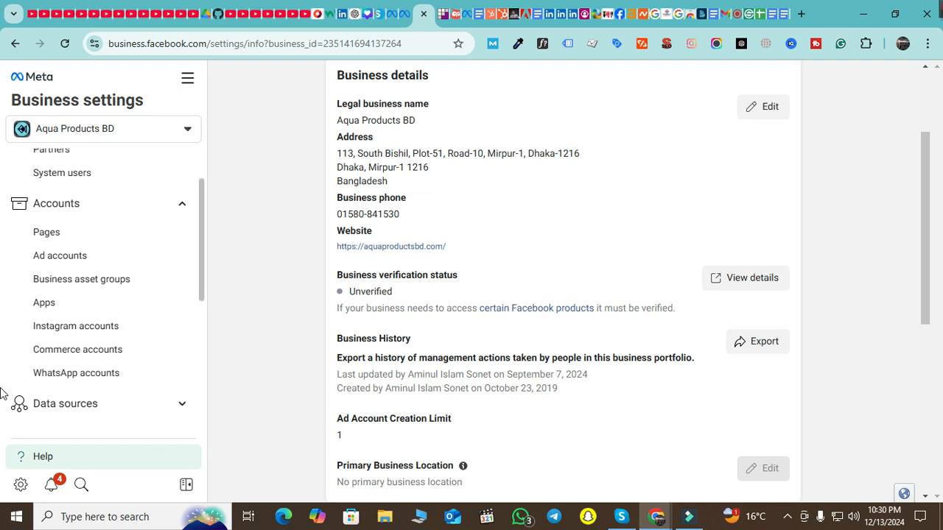
scroll(43, 327, down, 1)
scroll(42, 328, down, 2)
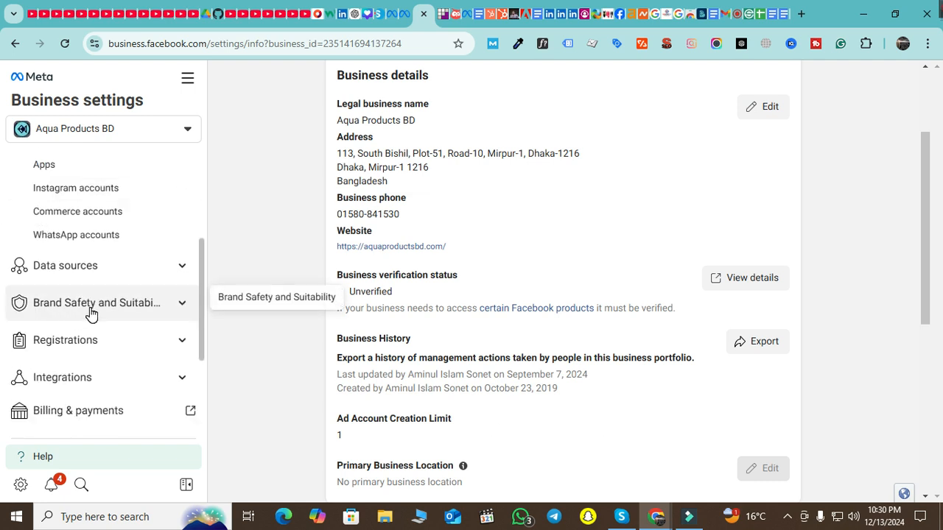
scroll(90, 309, up, 3)
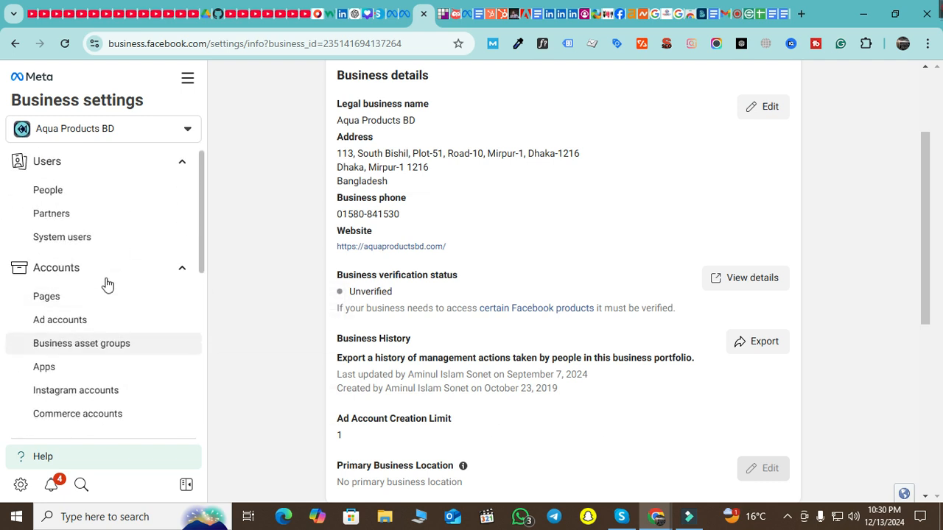
scroll(76, 184, down, 1)
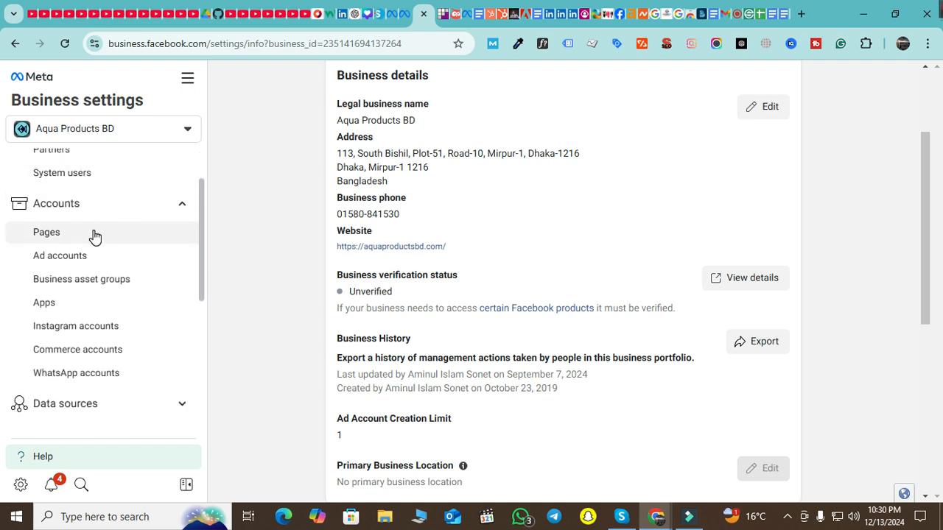
scroll(94, 236, down, 2)
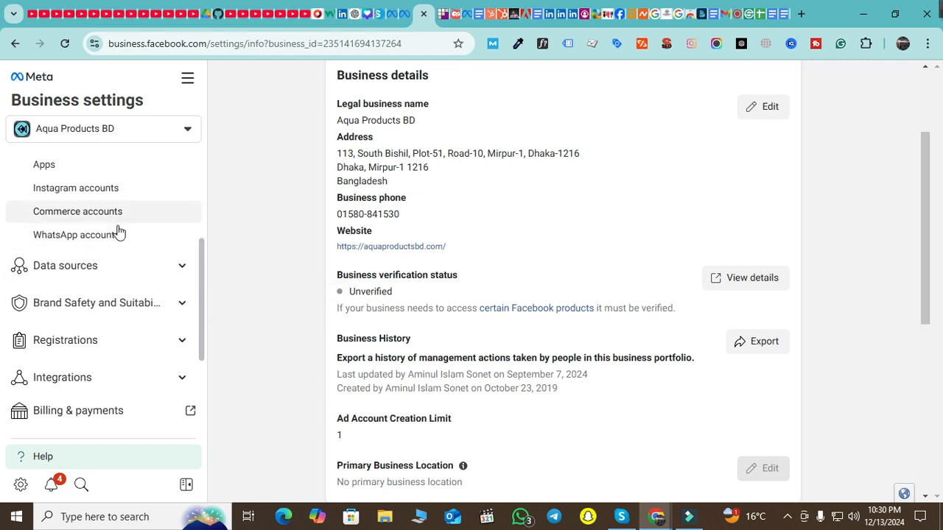
scroll(122, 234, up, 3)
scroll(108, 298, down, 4)
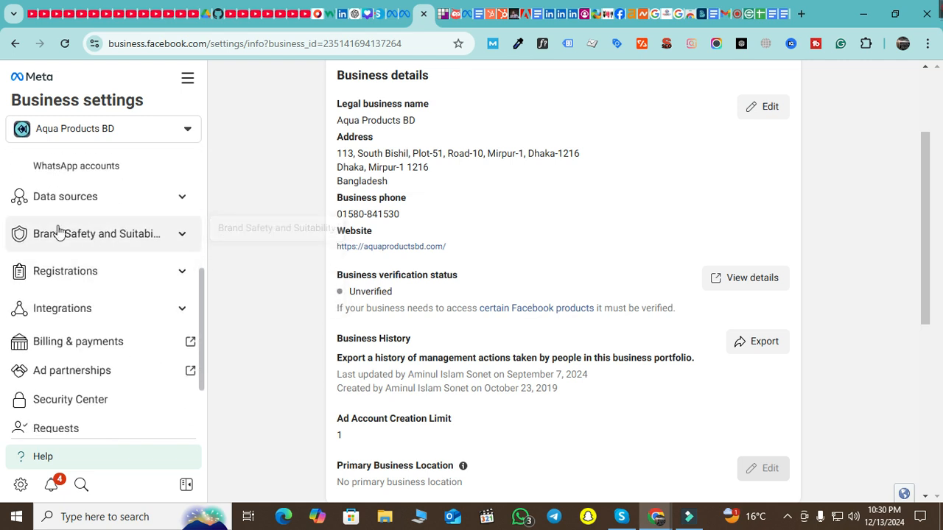
click(181, 238)
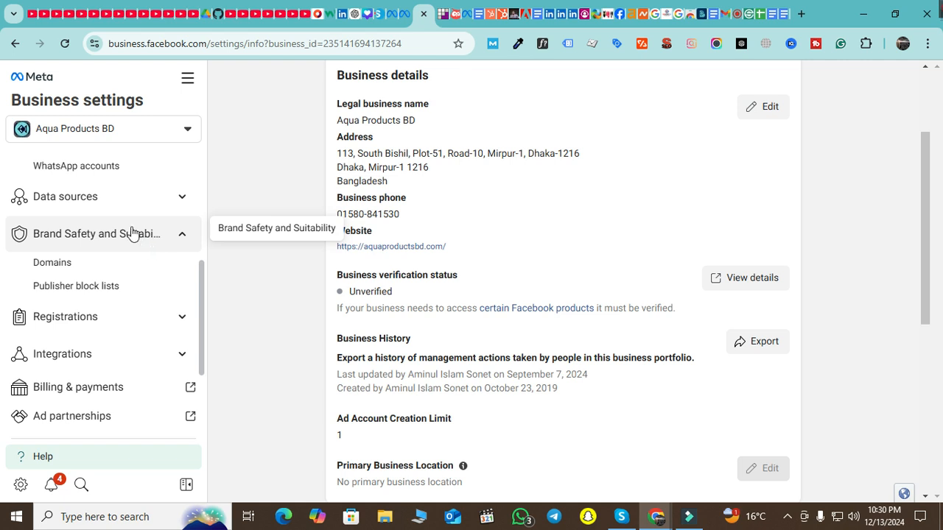
Open Domains and highlight aquaproductsbd.com with its Verified status and owner details
click(96, 270)
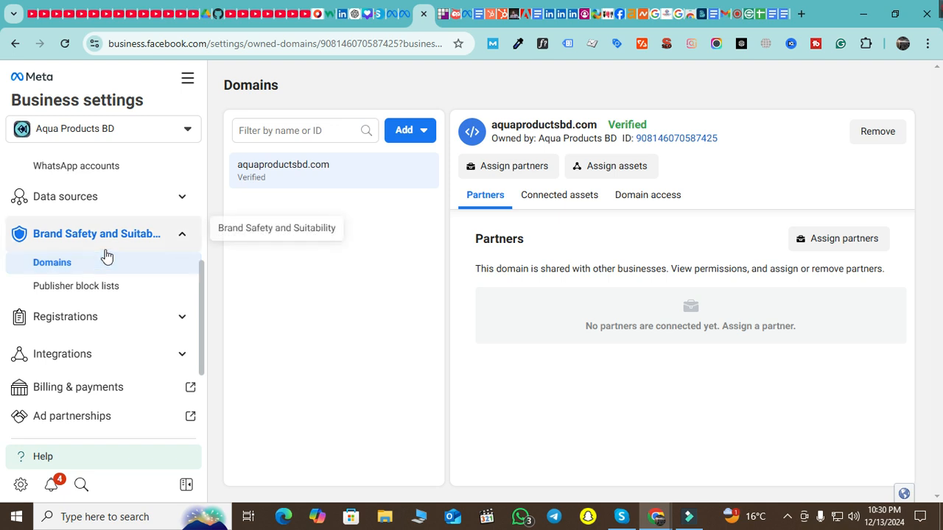
drag(491, 125, 595, 125)
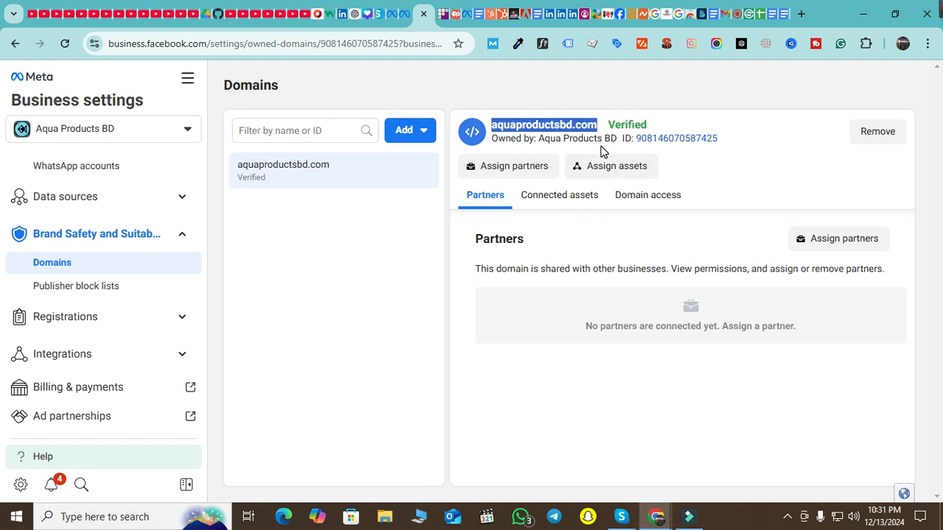
mouse_move(622, 121)
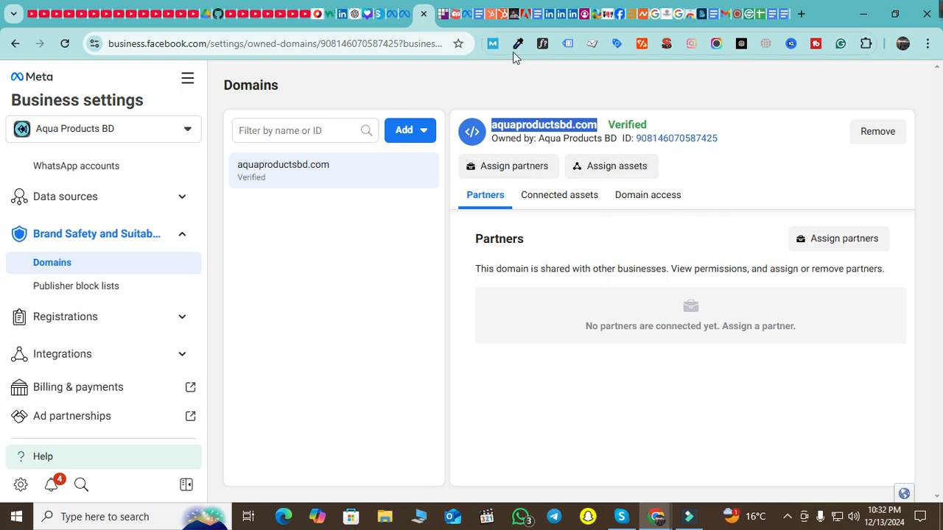
mouse_move(617, 121)
drag(628, 123, 658, 126)
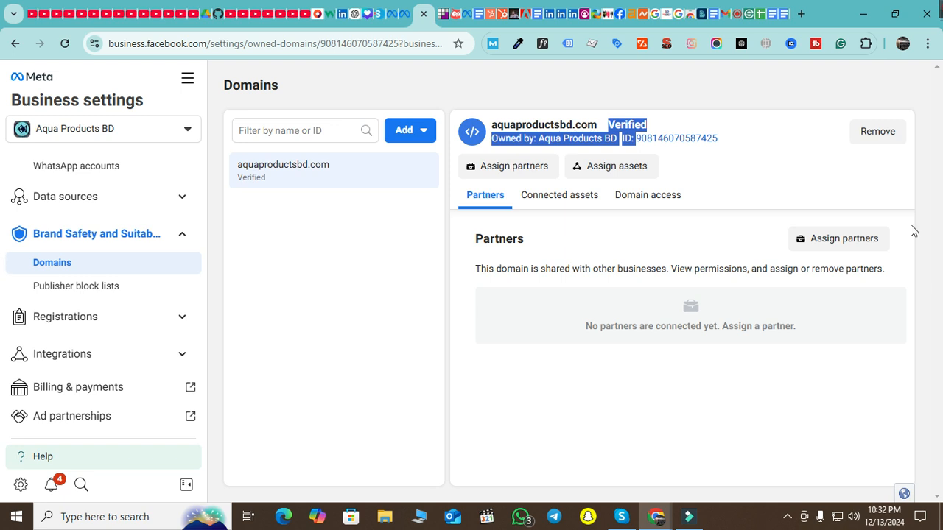
click(713, 85)
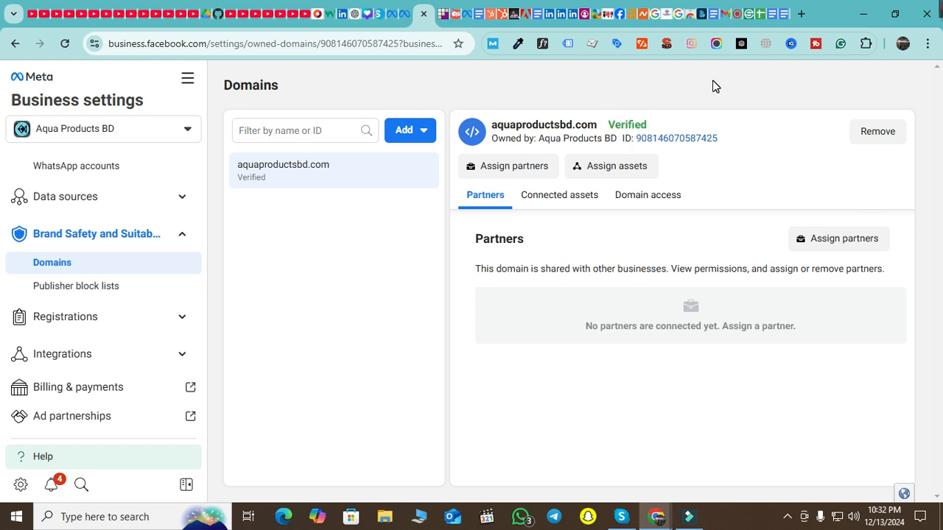
Choose Add > Create a new domain to bring up the empty Add a domain dialog
click(423, 137)
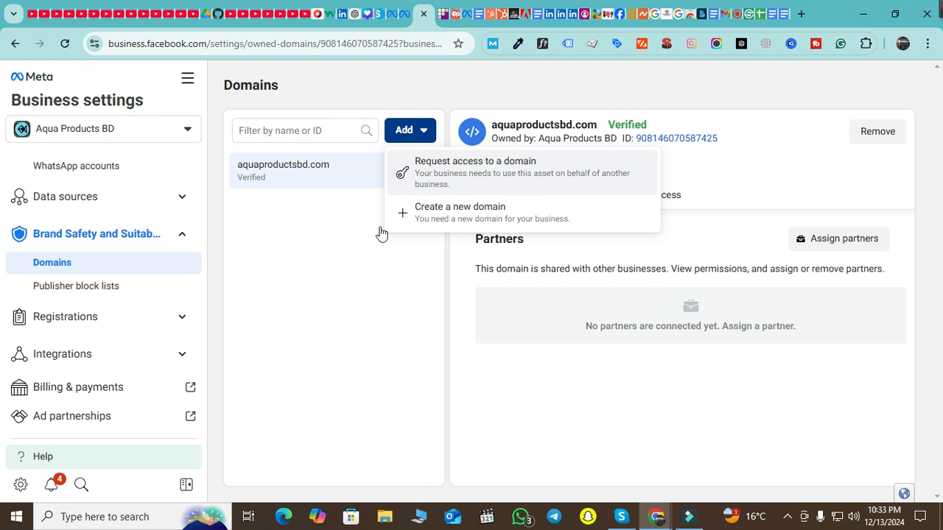
click(457, 214)
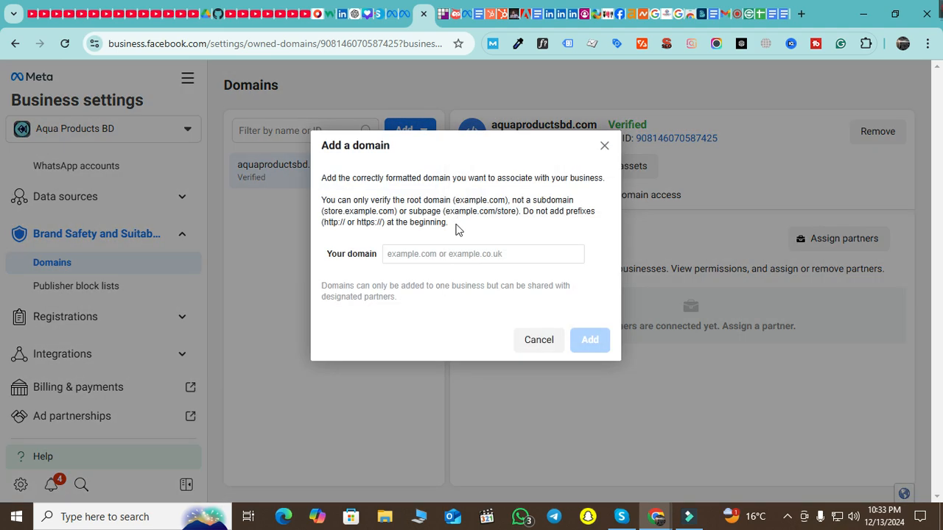
Enter seoexpertbd.net in the Your domain field and add it as a business domain
click(438, 253)
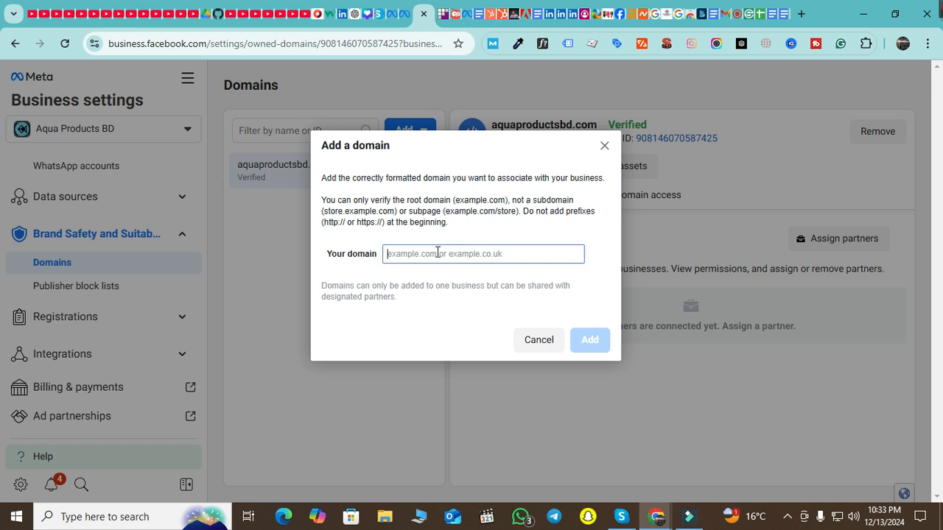
text(seo)
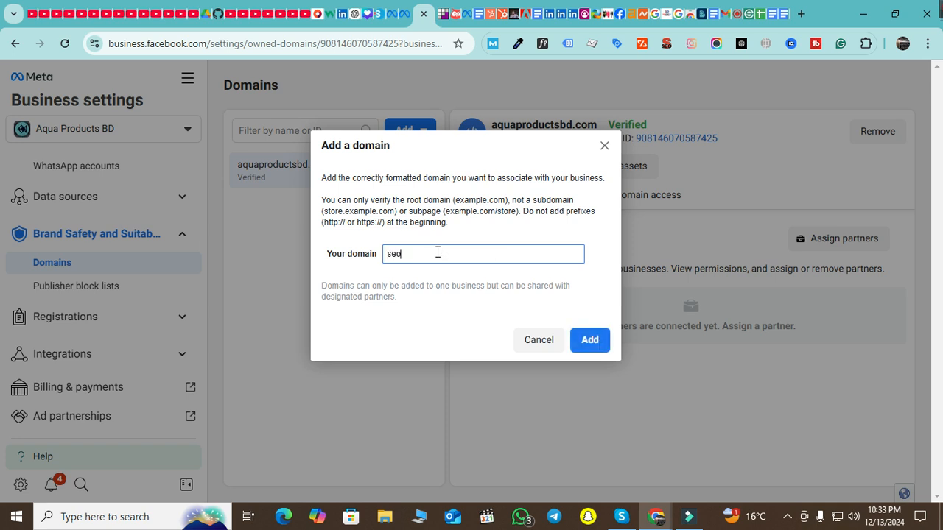
text(expert)
key(BackSpace)
key(BackSpace)
text(rtbd.net)
click(586, 344)
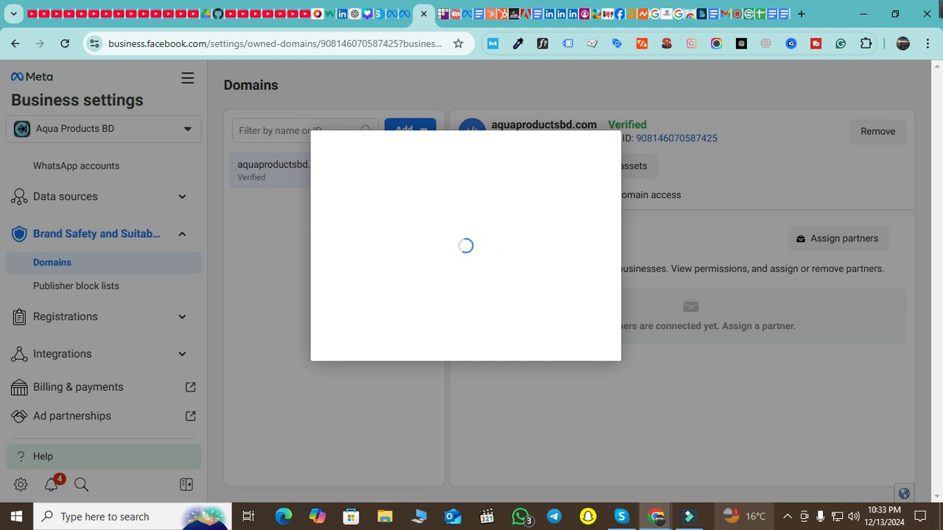
mouse_move(732, 510)
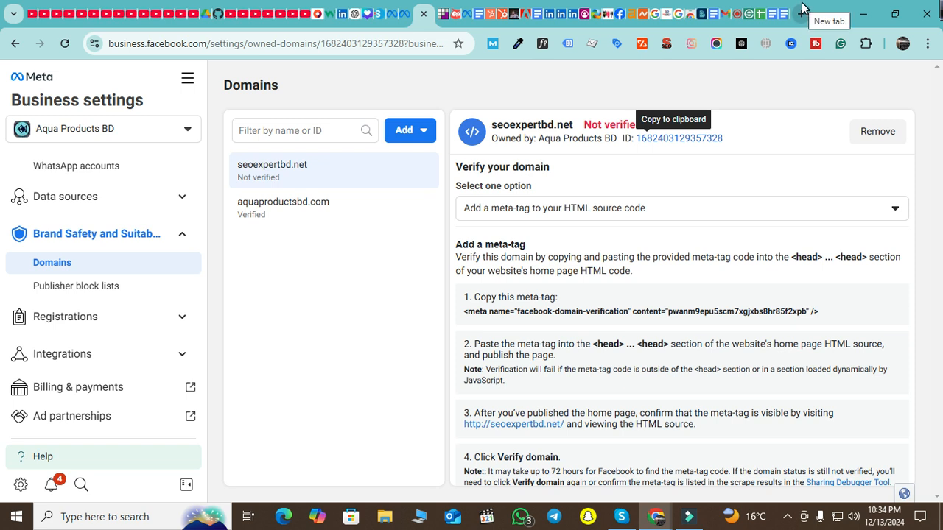
Load dev-1-seo.pantheonsite.io/wp-admin in a new tab and log in with the saved credentials
click(802, 13)
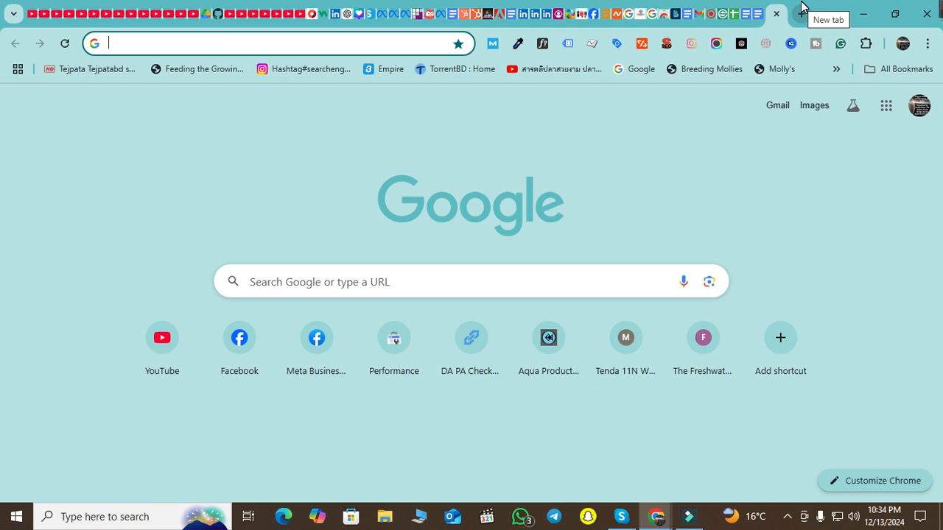
text(1)
key(BackSpace)
text(dv)
key(BackSpace)
text(e)
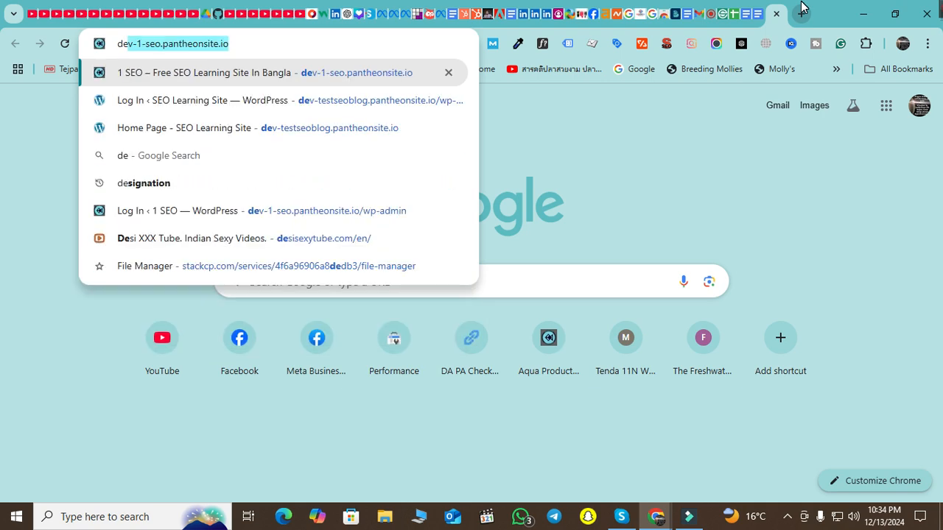
key(Right)
text(/w)
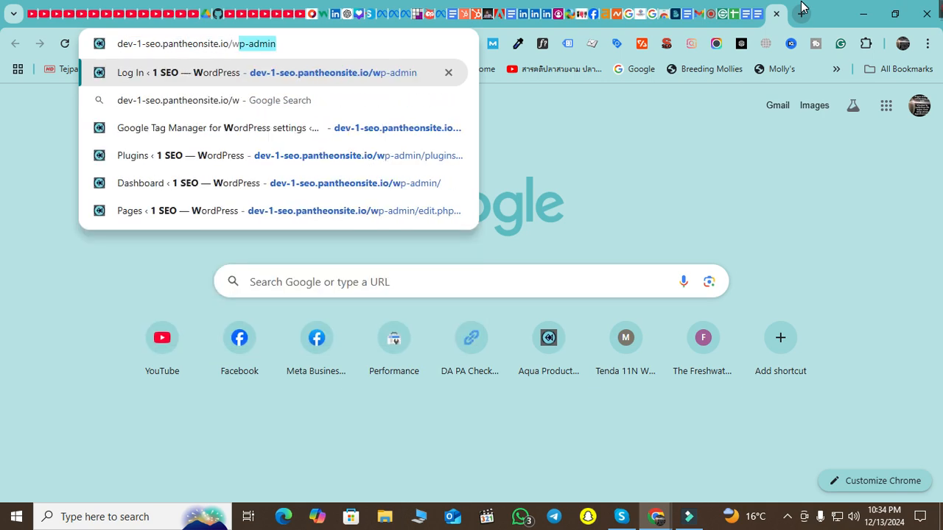
key(Return)
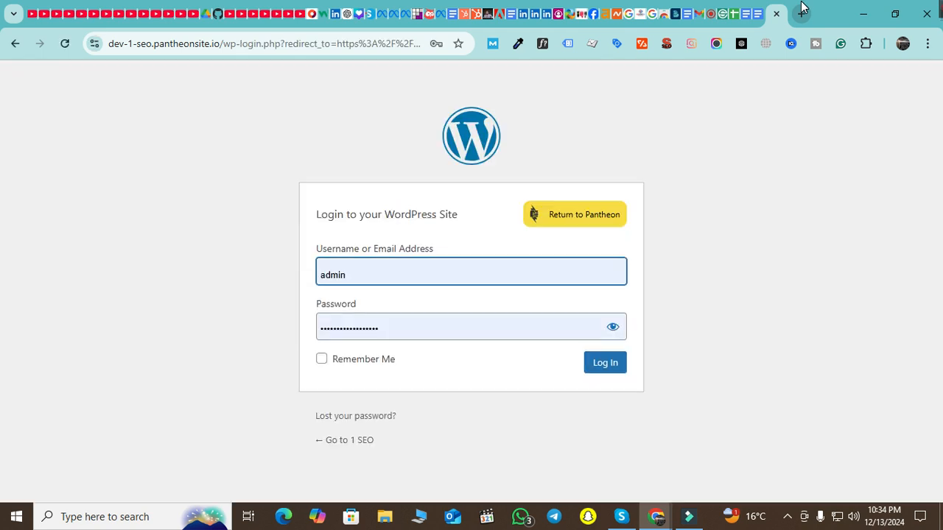
click(616, 366)
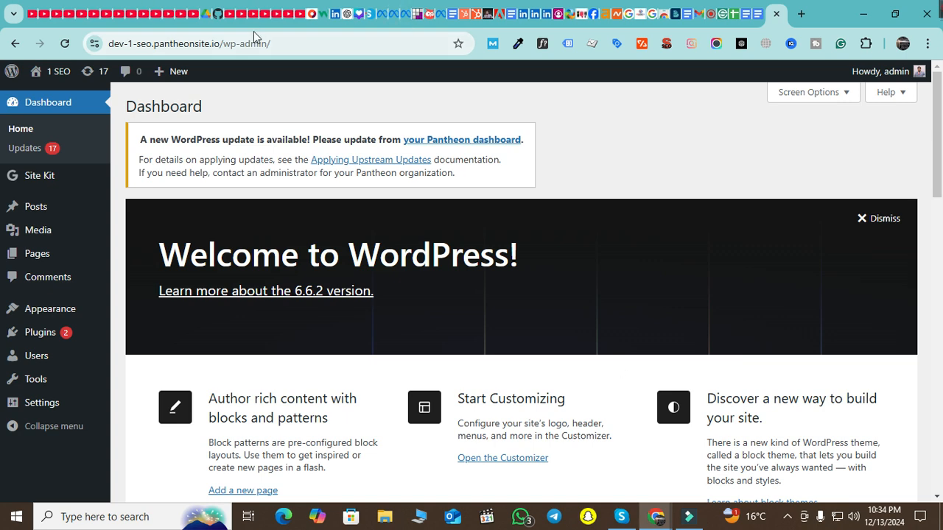
Back on the Business Settings domain page, highlight the meta-tag code and its head-section instructions
click(384, 15)
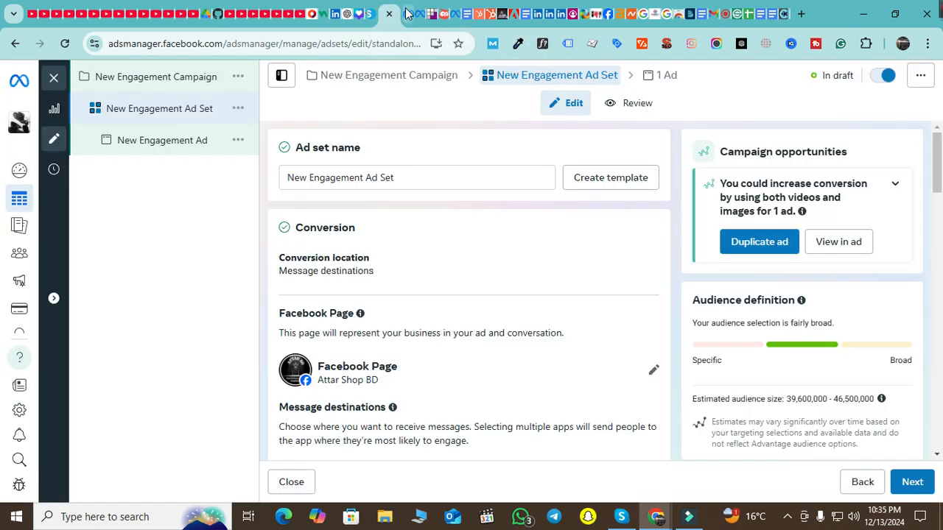
click(407, 13)
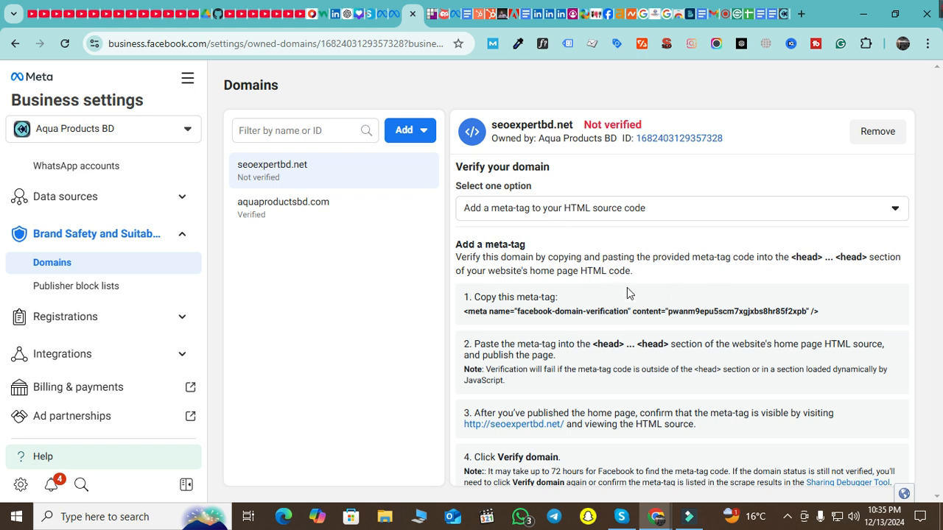
drag(839, 318, 463, 314)
key(ctrl+c)
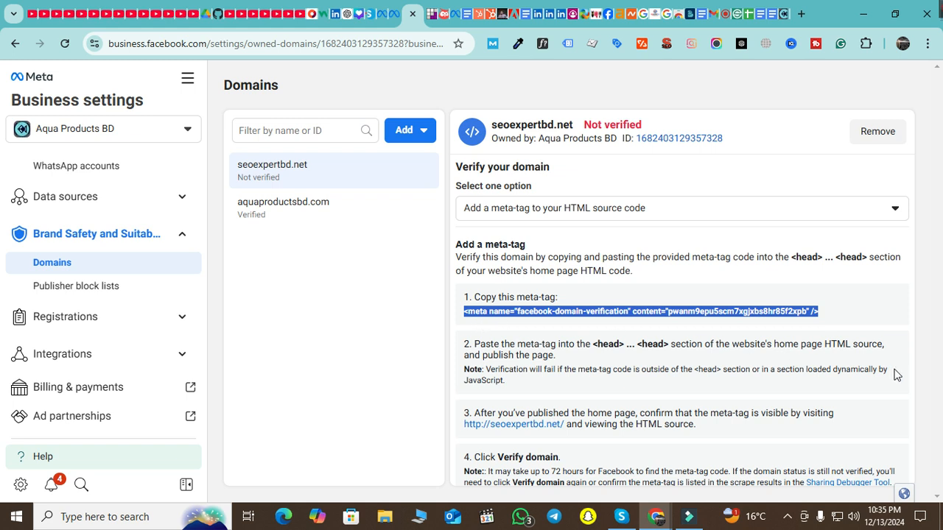
drag(595, 347, 681, 349)
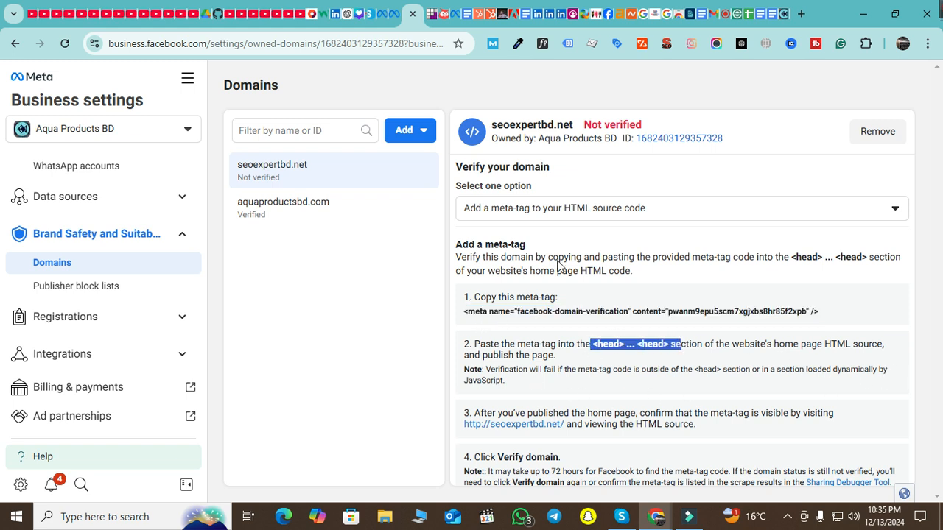
drag(796, 258, 845, 258)
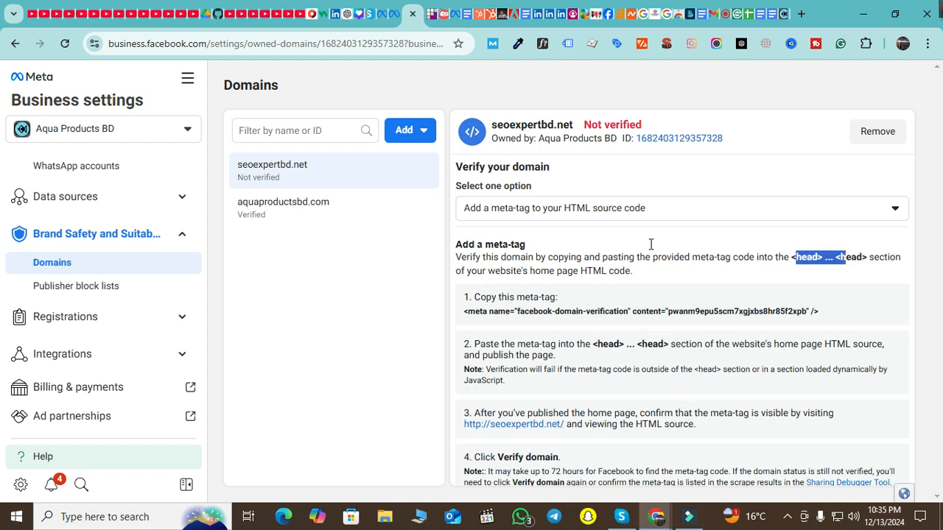
Open the Theme File Editor from WordPress's Appearance menu
click(769, 14)
mouse_move(19, 312)
click(184, 434)
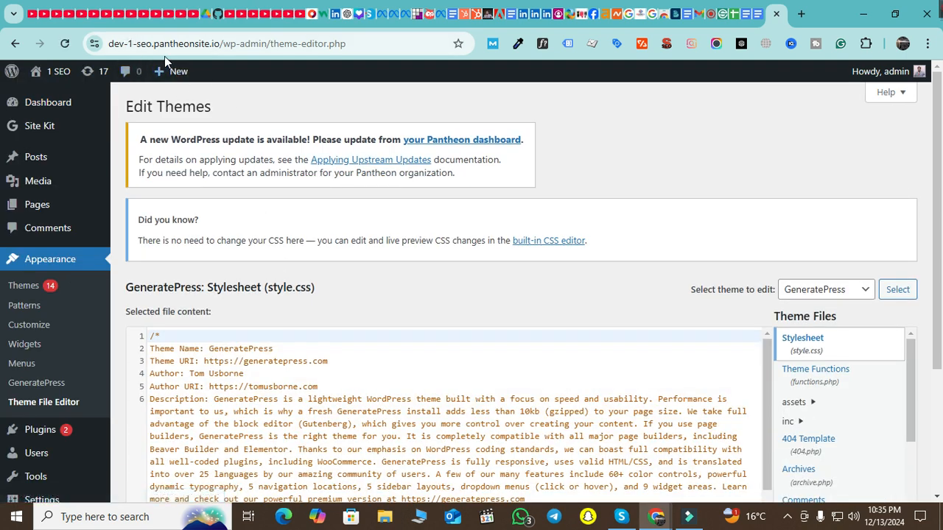
Open GeneratePress's header.php file in the Theme File Editor
drag(116, 44, 254, 44)
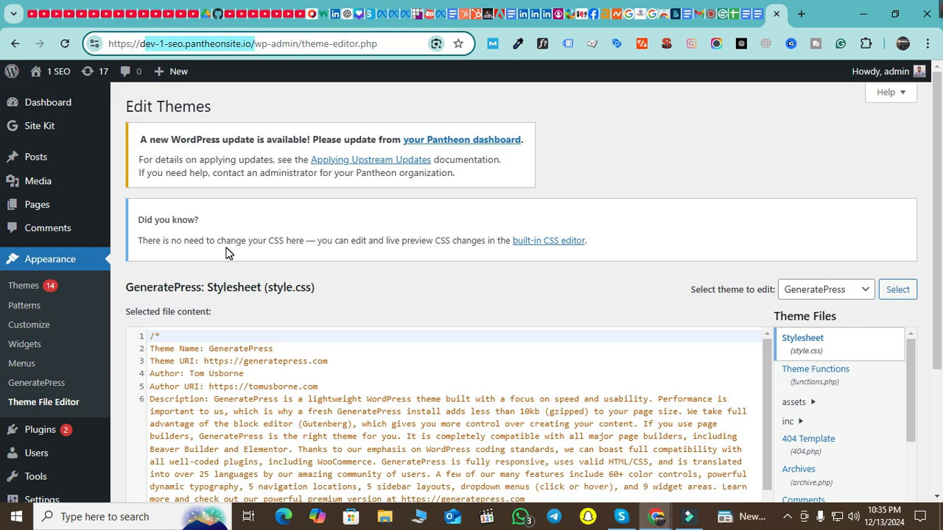
scroll(758, 362, down, 1)
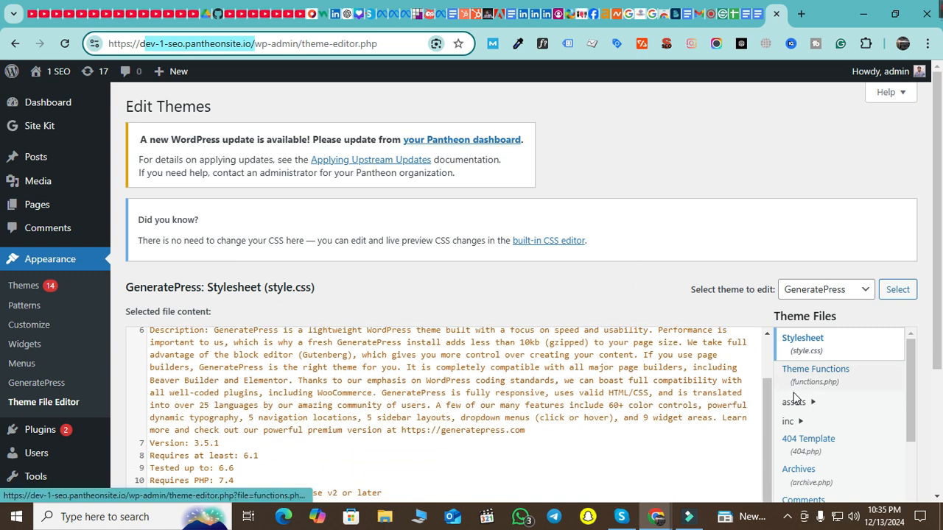
scroll(879, 415, down, 5)
scroll(877, 428, up, 4)
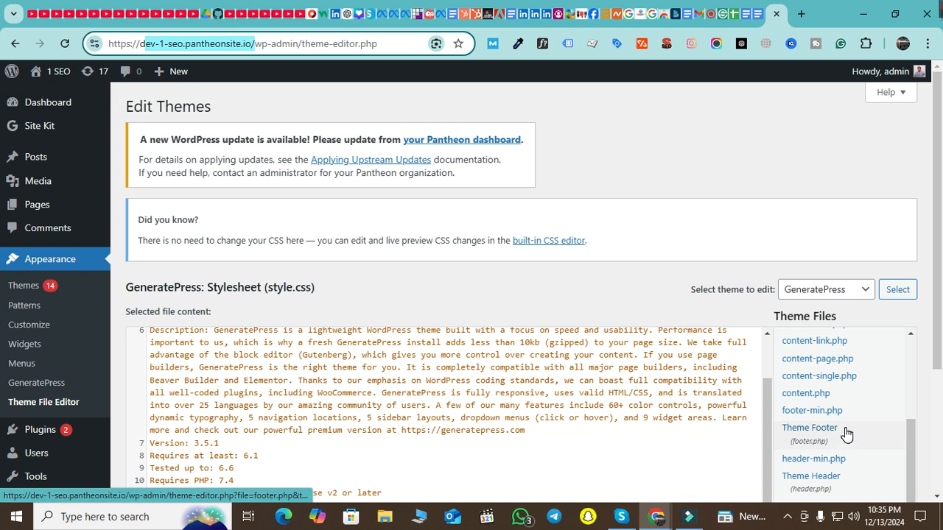
scroll(839, 475, down, 2)
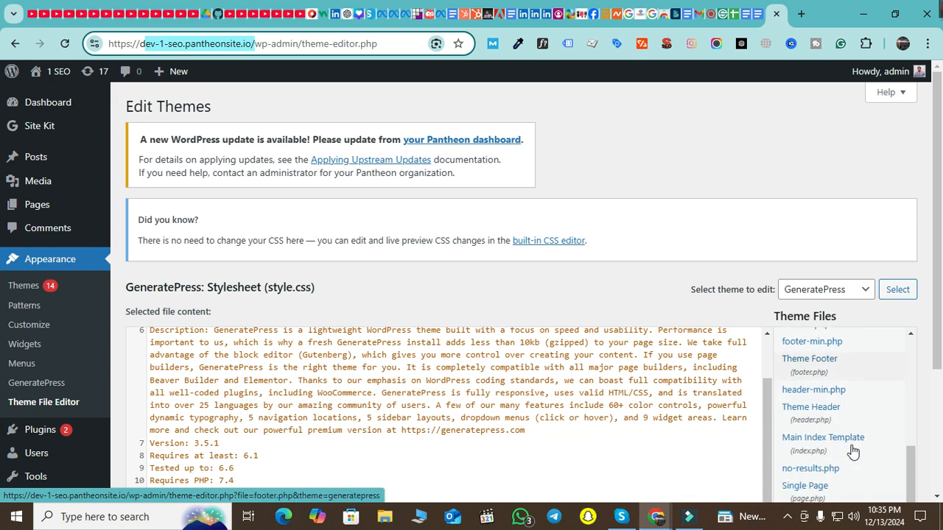
click(837, 414)
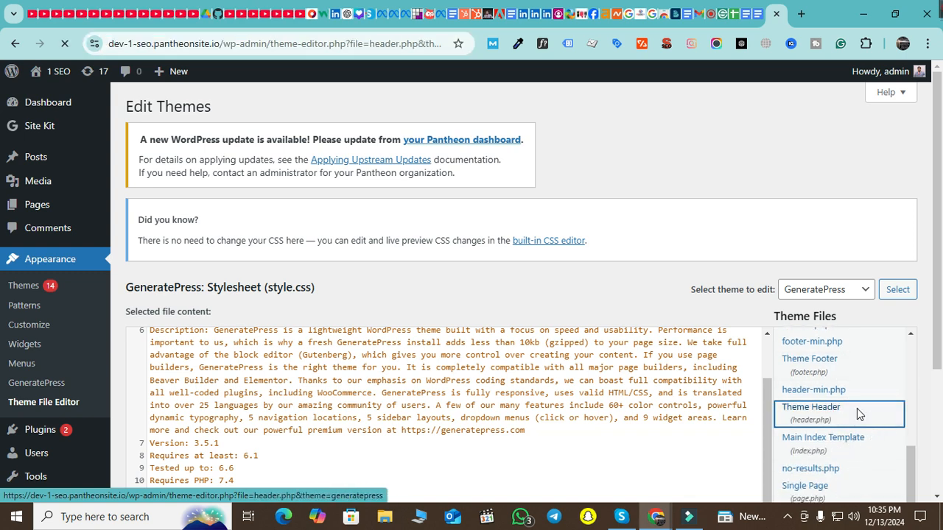
scroll(512, 335, down, 2)
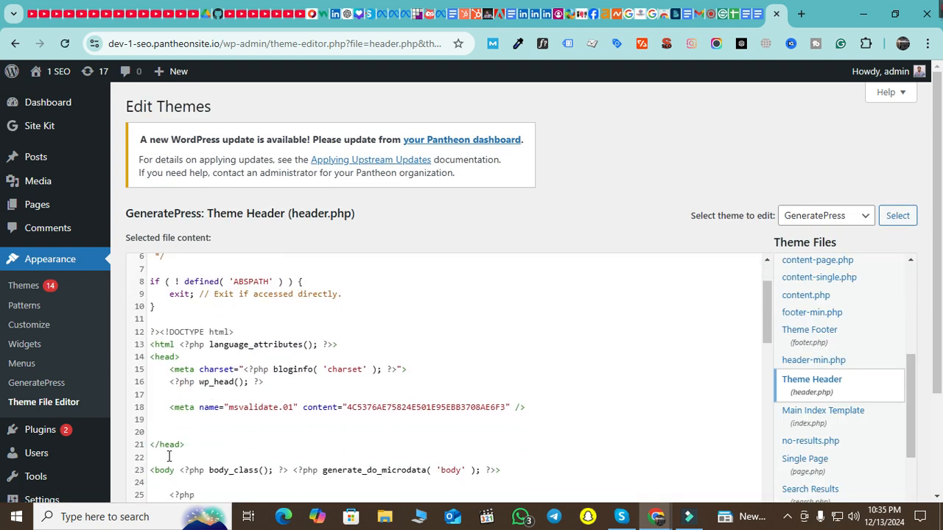
Paste the facebook-domain-verification meta tag on a new line 19 inside the head section
click(560, 419)
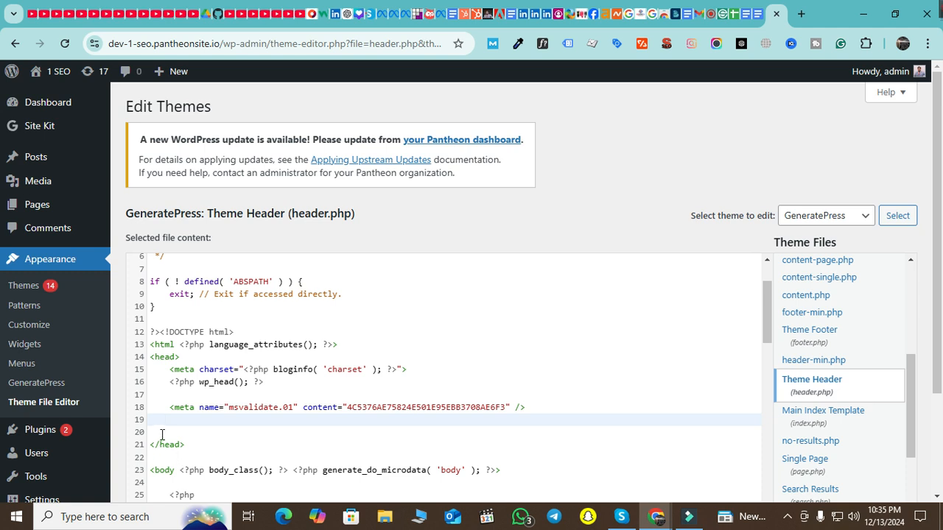
key(Return)
key(ctrl+v)
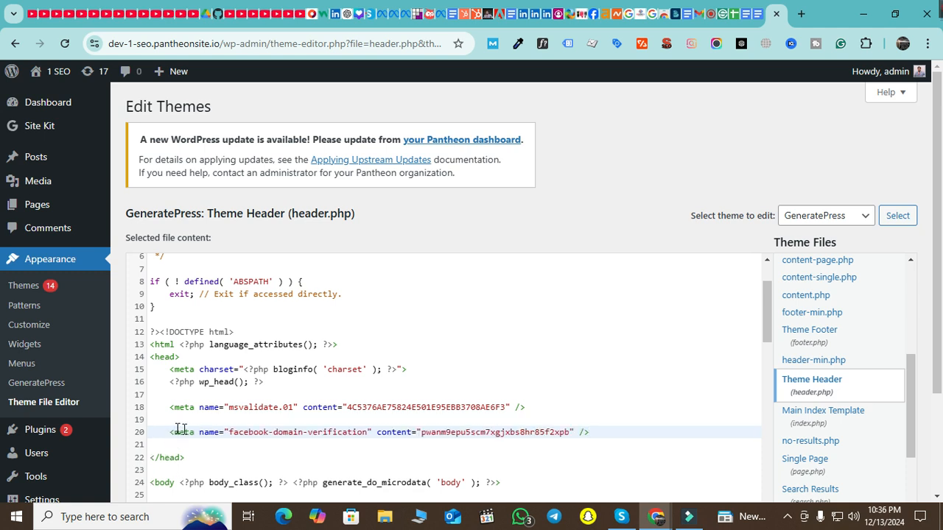
drag(626, 433, 140, 442)
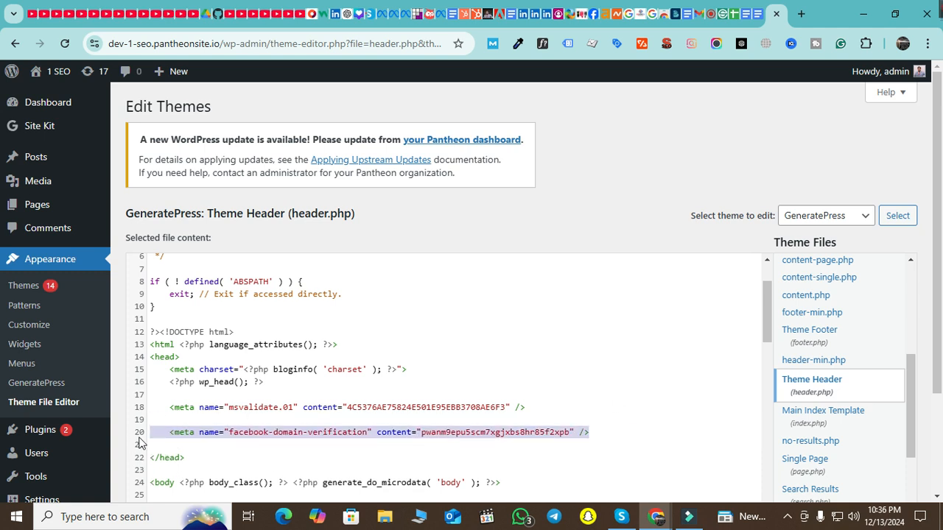
scroll(478, 370, down, 5)
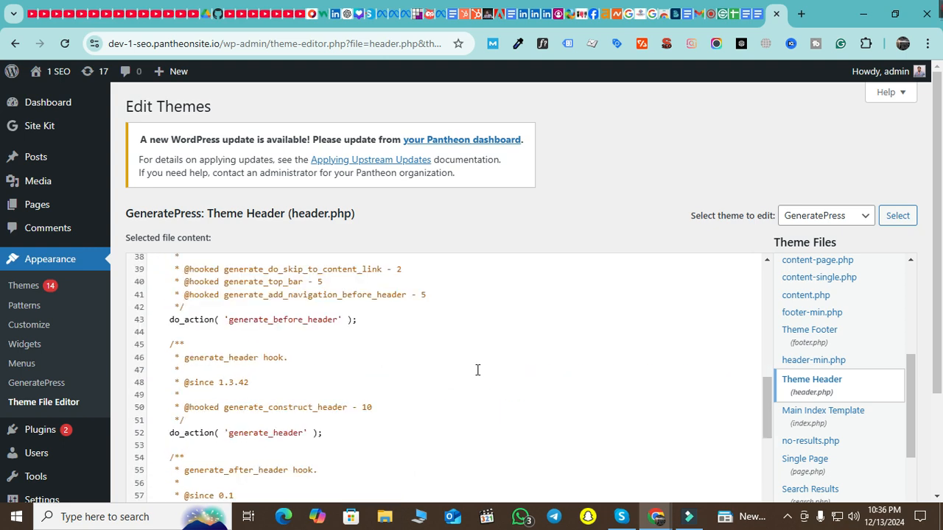
scroll(477, 369, down, 3)
scroll(906, 294, down, 5)
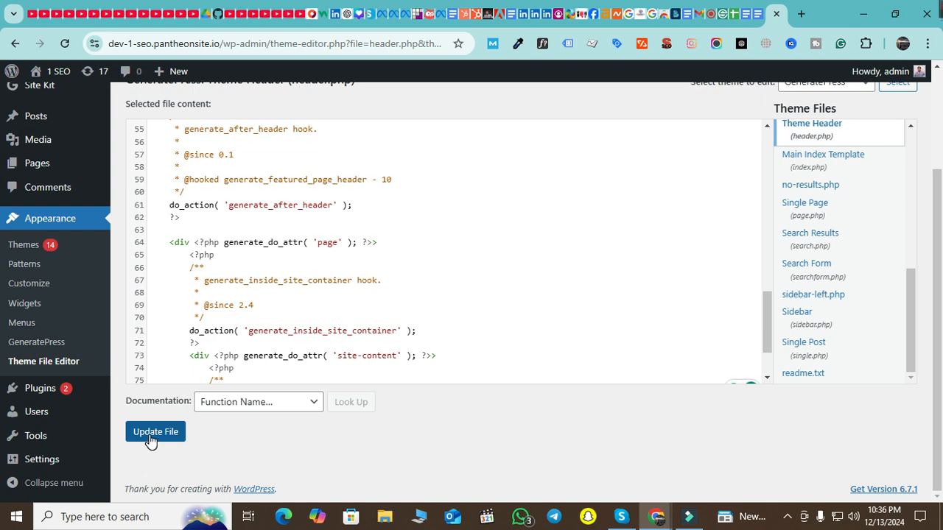
scroll(149, 441, up, 2)
scroll(190, 380, down, 1)
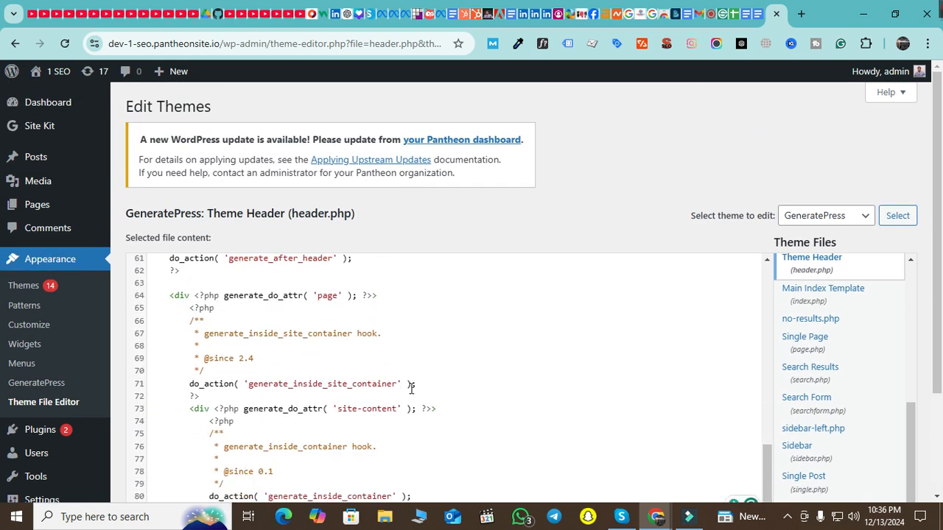
scroll(449, 378, up, 4)
scroll(423, 385, down, 3)
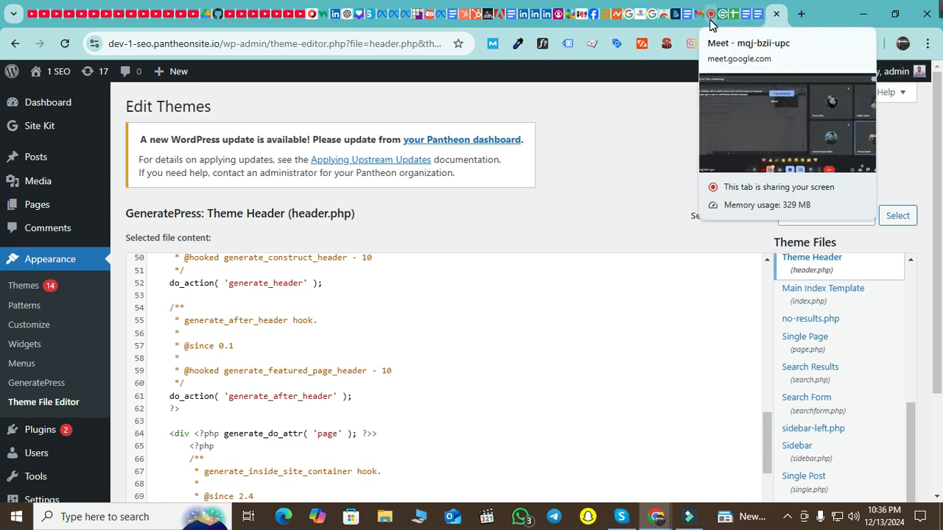
Return to the Domains page and set browser zoom to 90%, then back to 100%
click(403, 14)
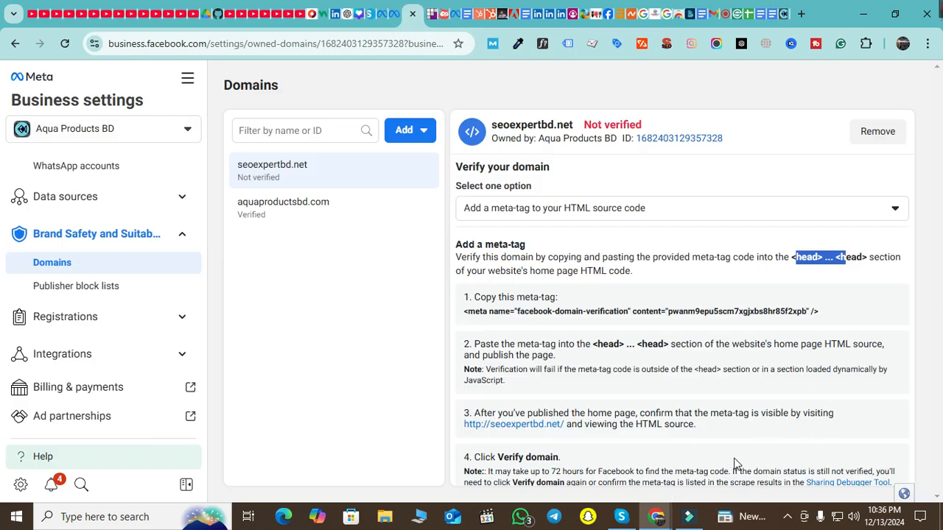
click(927, 45)
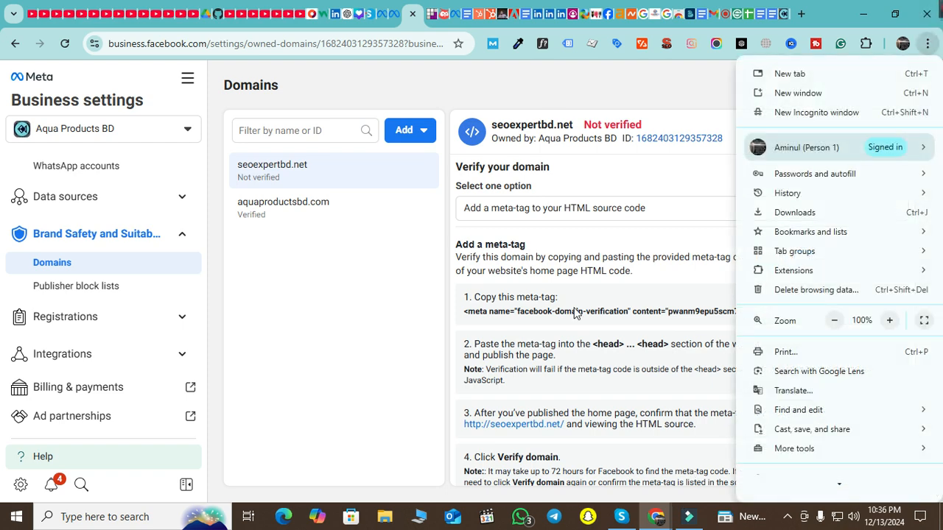
click(835, 321)
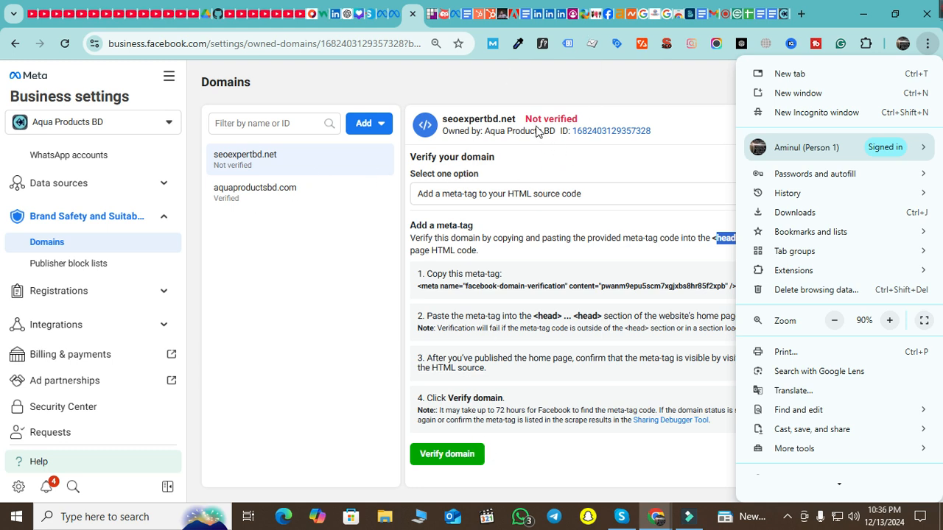
click(890, 321)
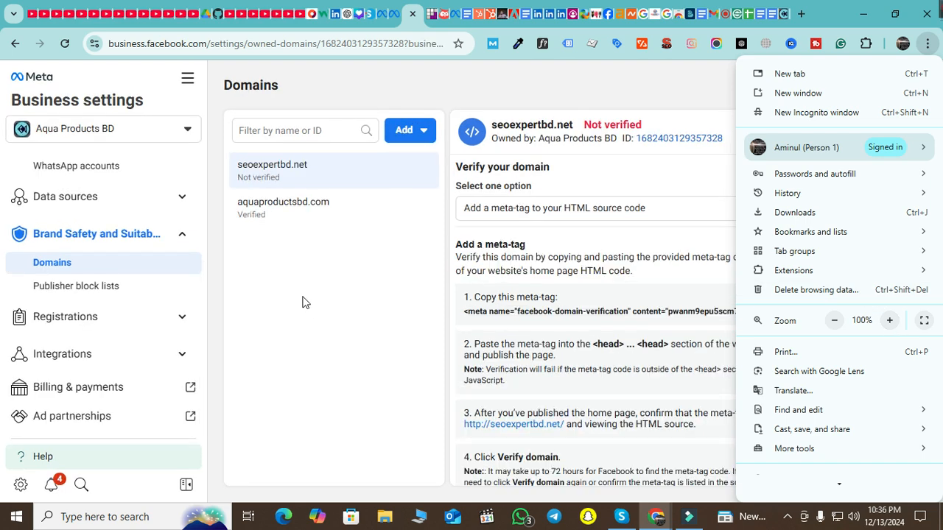
click(318, 336)
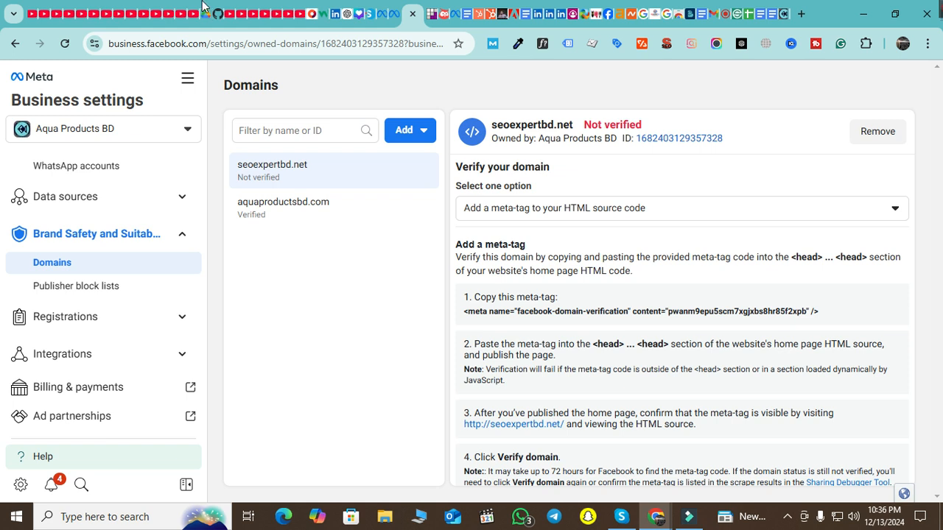
Check the empty Publisher block lists page, then switch to the New Engagement Ad Set editor
click(73, 294)
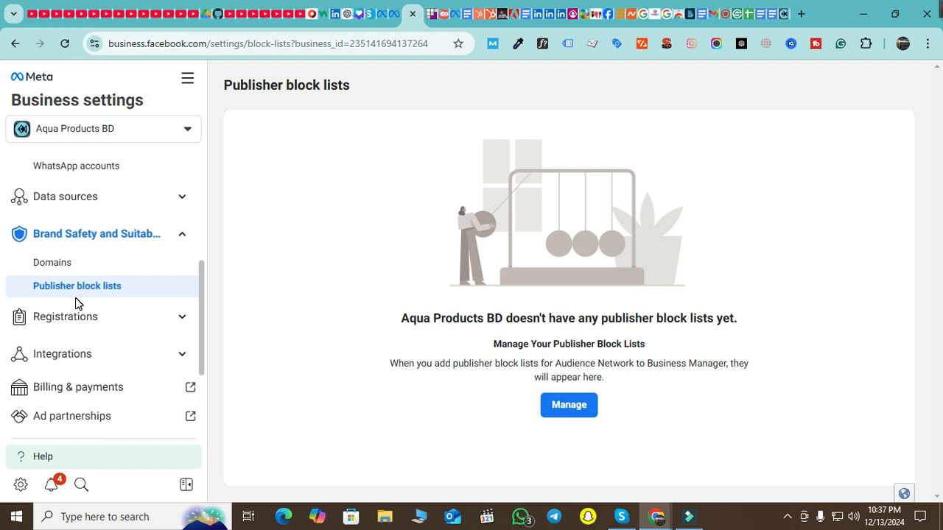
click(385, 16)
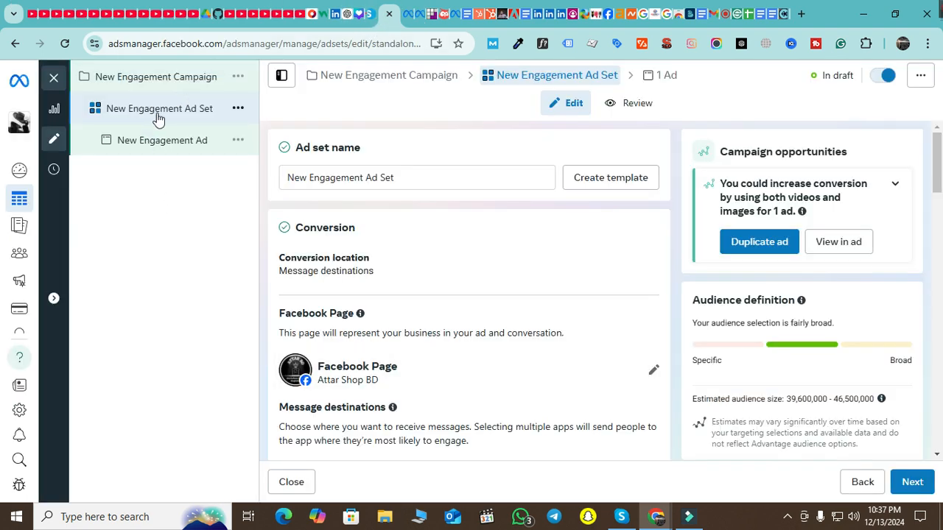
Scroll to Placements and show more options to reveal brand safety and inventory filters
scroll(427, 290, down, 10)
scroll(439, 301, down, 12)
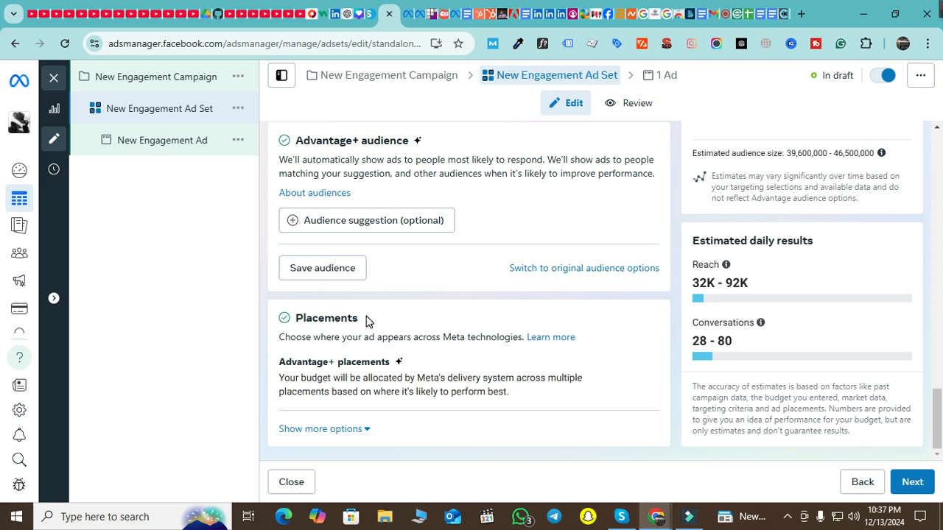
drag(367, 321, 295, 319)
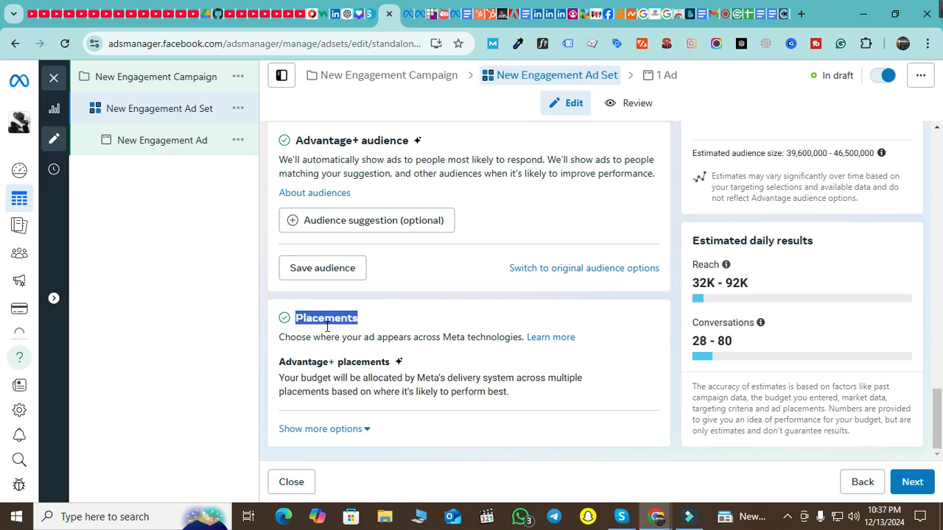
click(341, 431)
scroll(434, 317, down, 2)
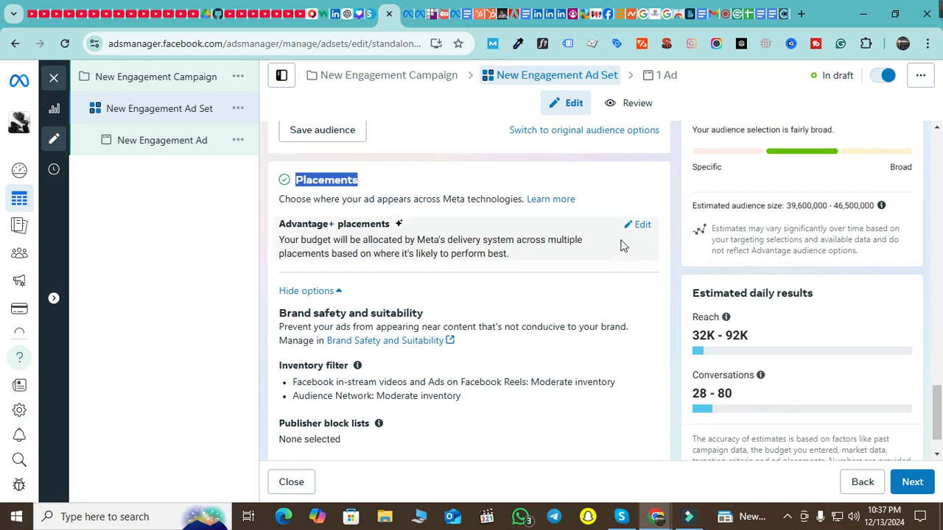
Switch the ad set to Manual placements and review the placement checkboxes
click(638, 227)
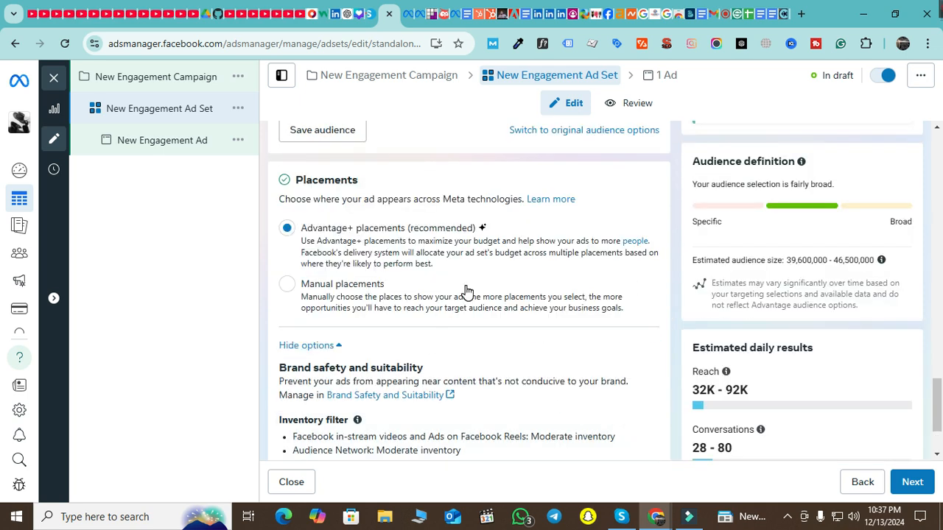
scroll(465, 291, down, 2)
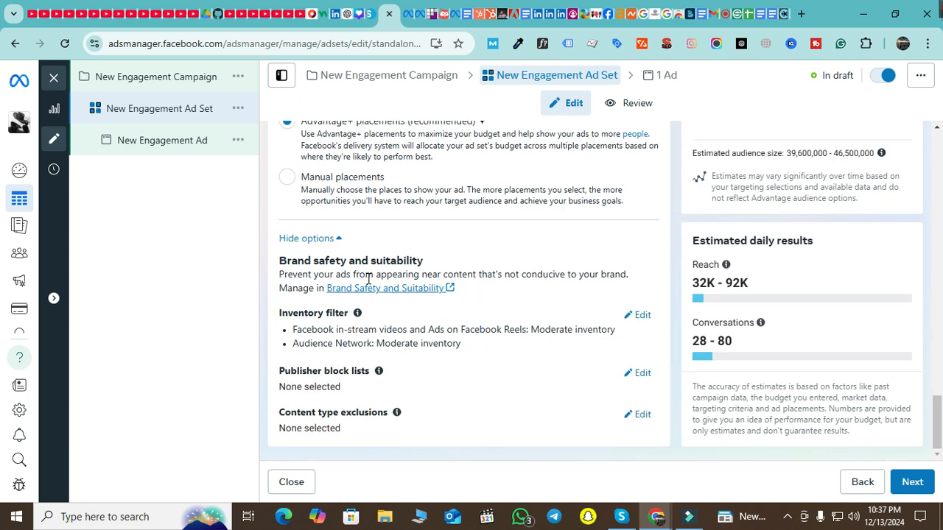
click(289, 182)
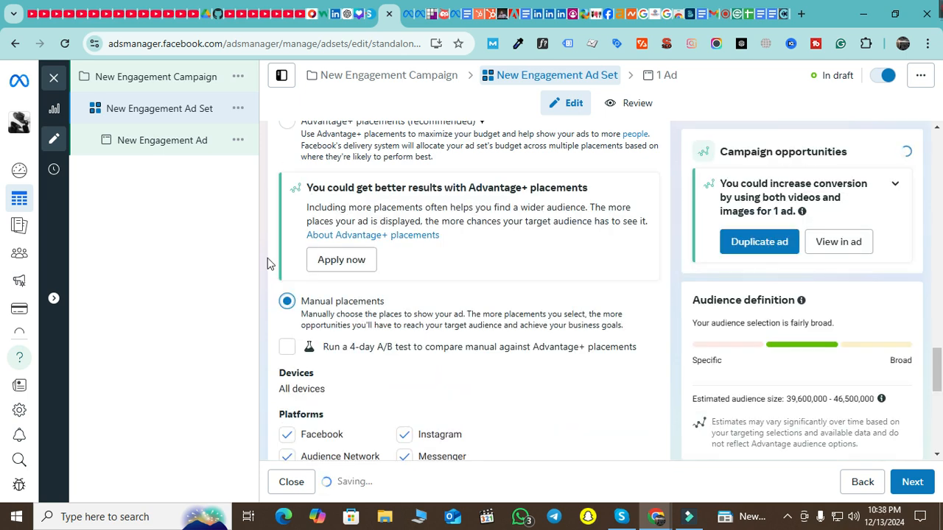
scroll(431, 320, down, 2)
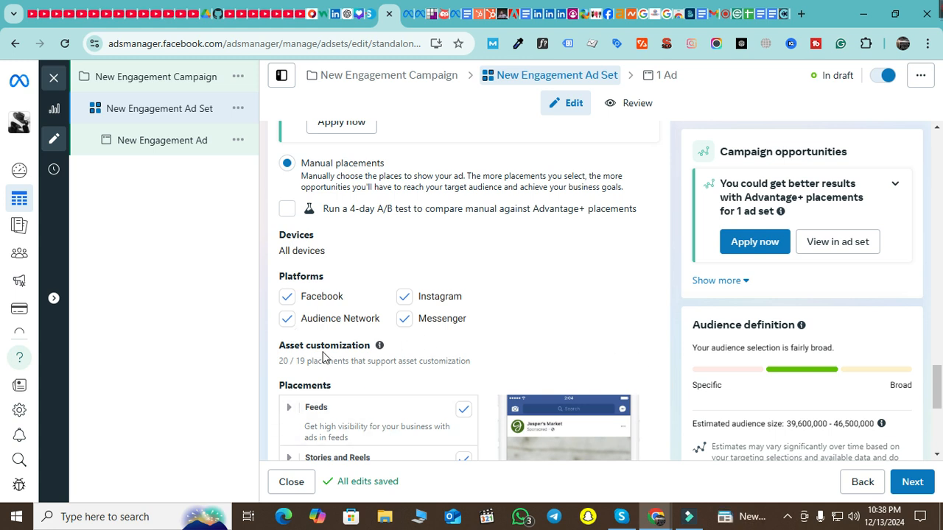
scroll(361, 324, down, 2)
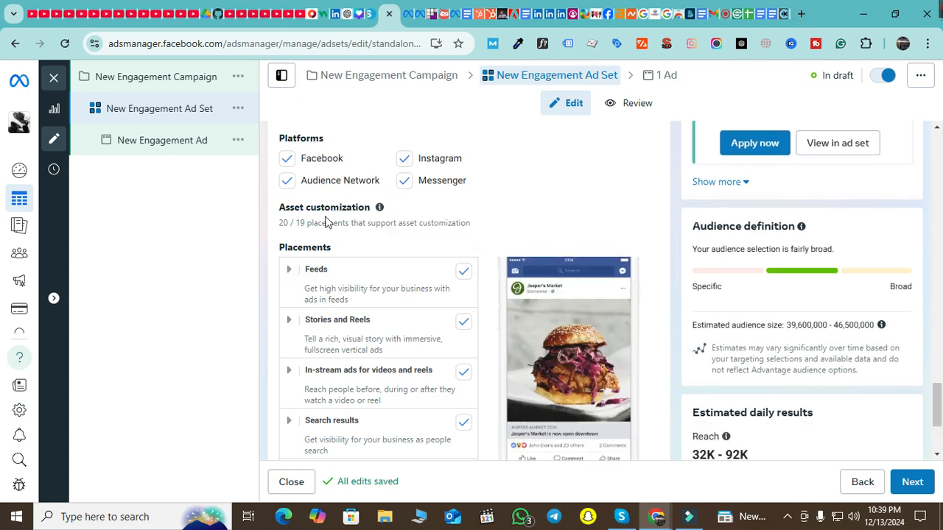
scroll(346, 280, down, 1)
scroll(350, 270, down, 2)
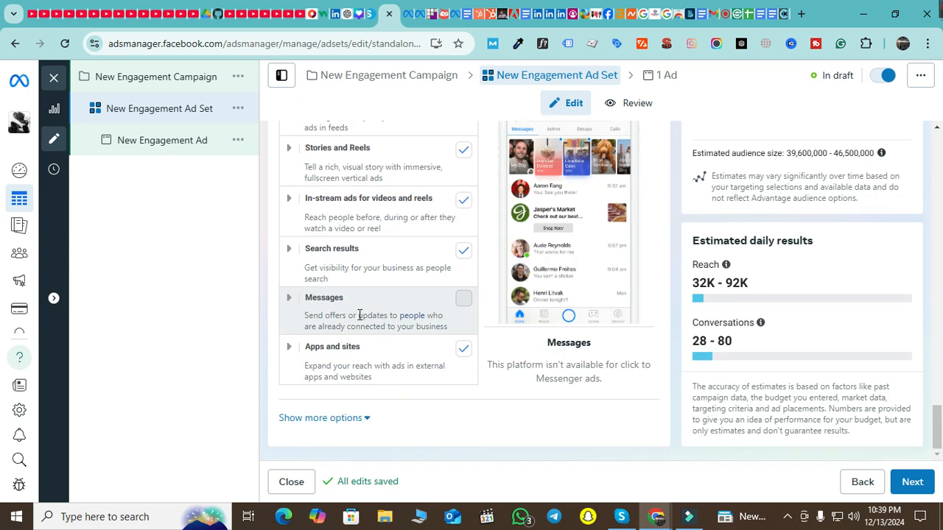
scroll(375, 311, up, 1)
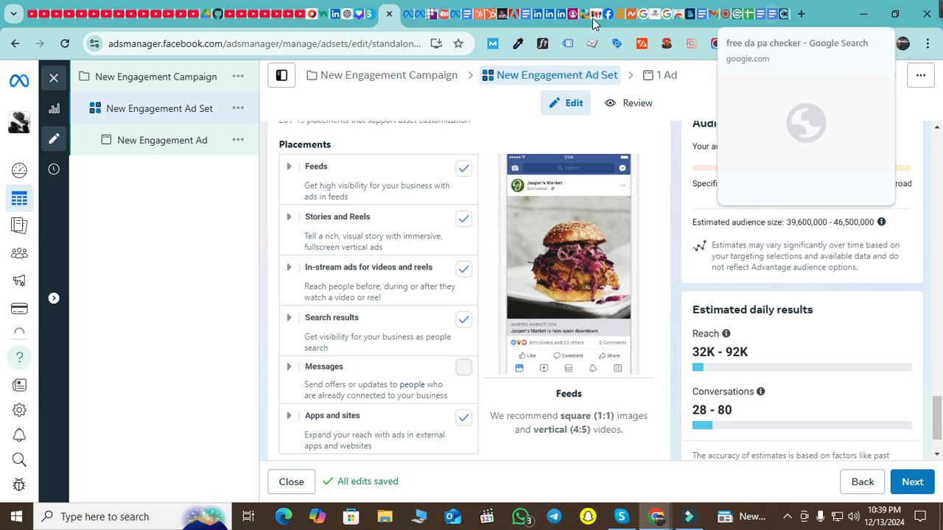
Open the publisher block lists manager via Manage, closing the announcement and feedback pop-ups
click(405, 12)
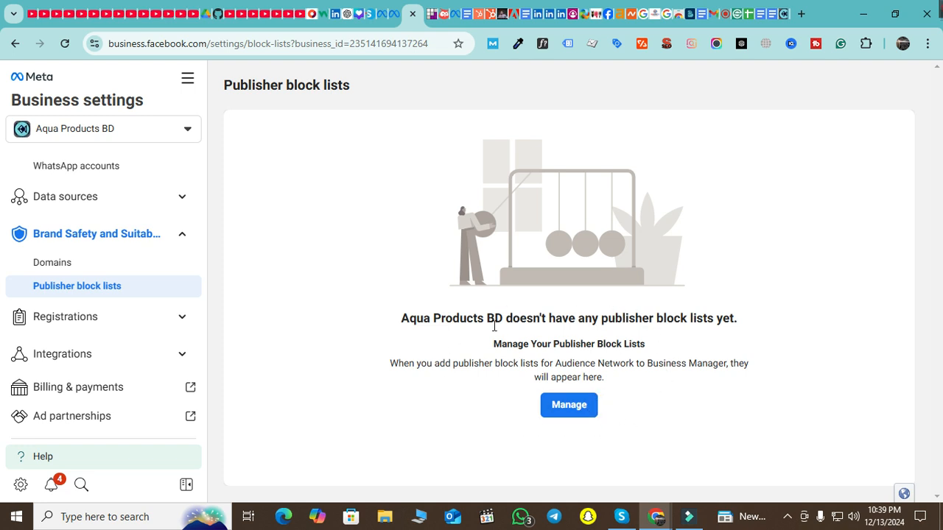
click(567, 410)
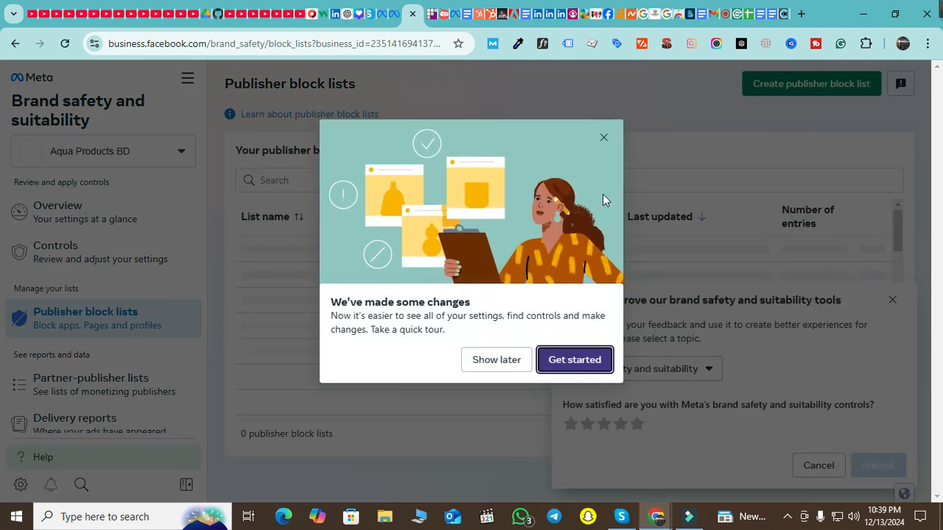
click(603, 138)
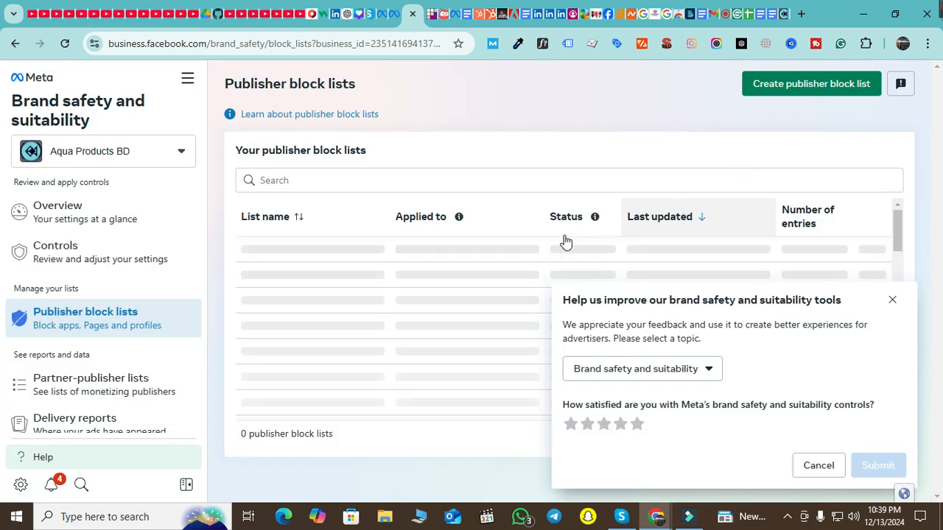
click(891, 302)
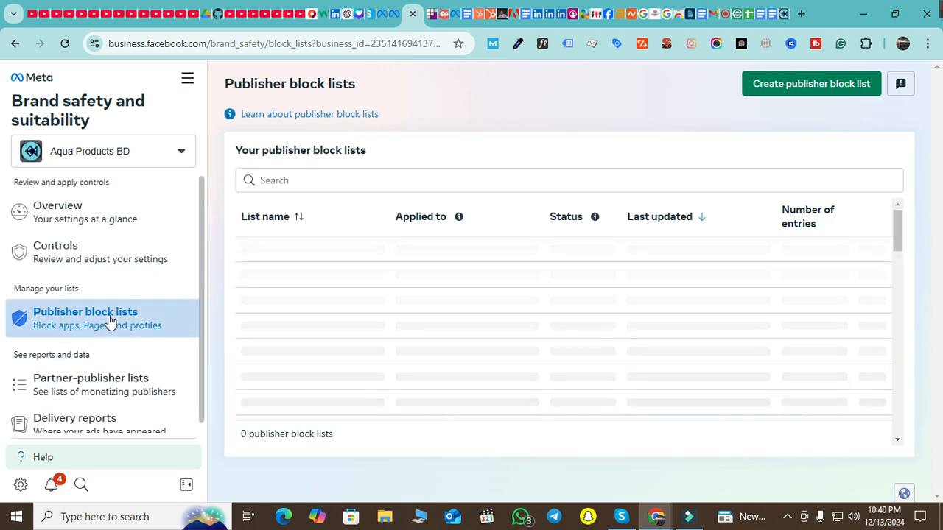
scroll(100, 349, down, 1)
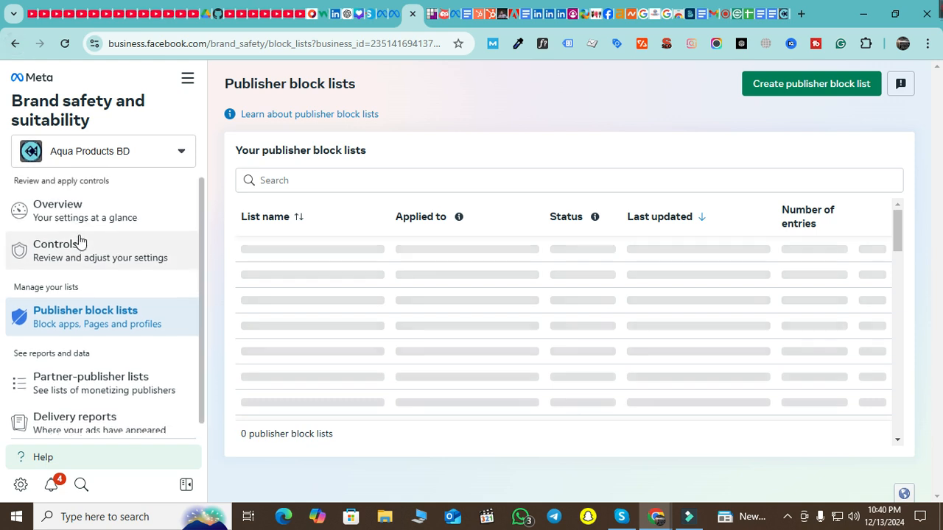
Choose Business Manager, then 'Go to Business Manager Settings' to reach the classic People page
click(10, 45)
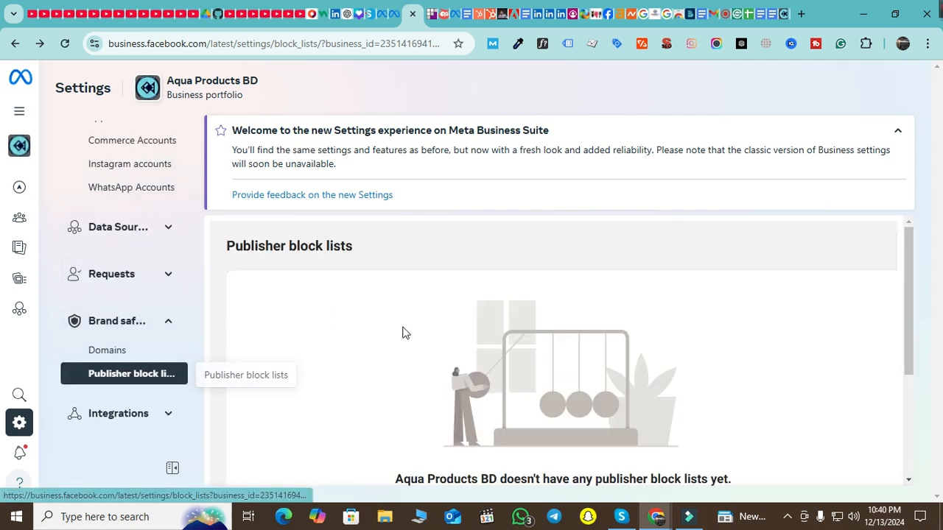
mouse_move(16, 214)
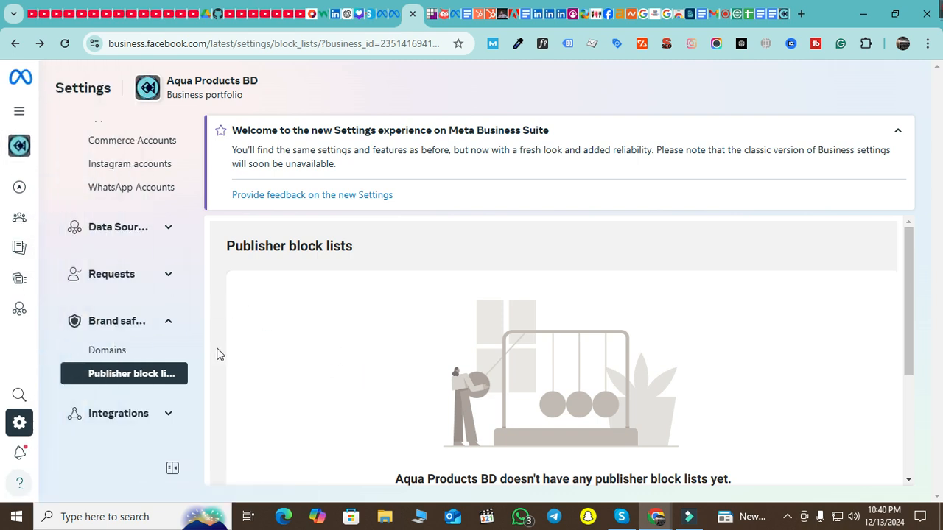
scroll(174, 352, down, 4)
scroll(163, 358, up, 3)
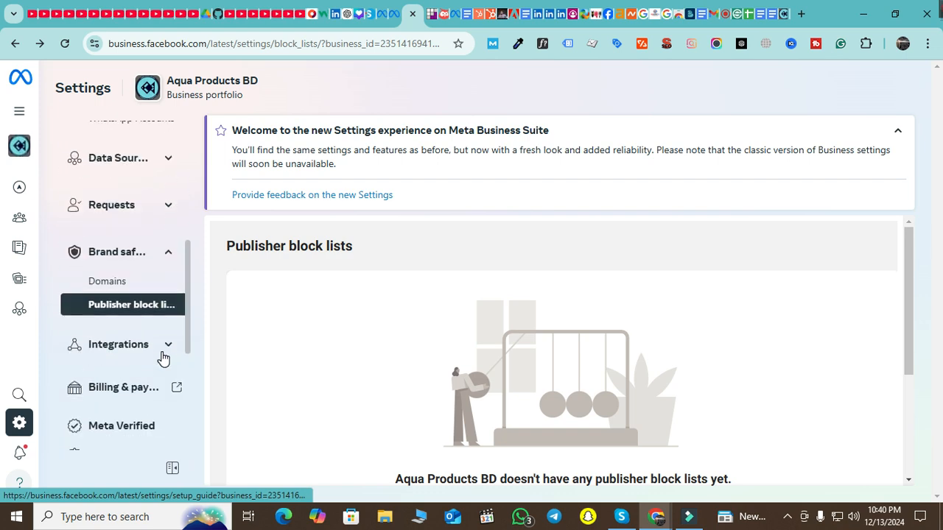
scroll(163, 357, down, 4)
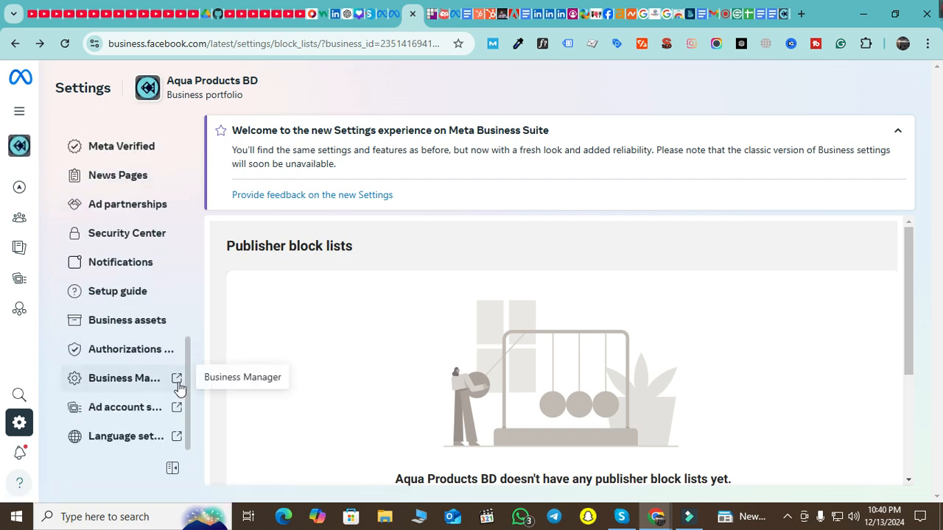
click(178, 380)
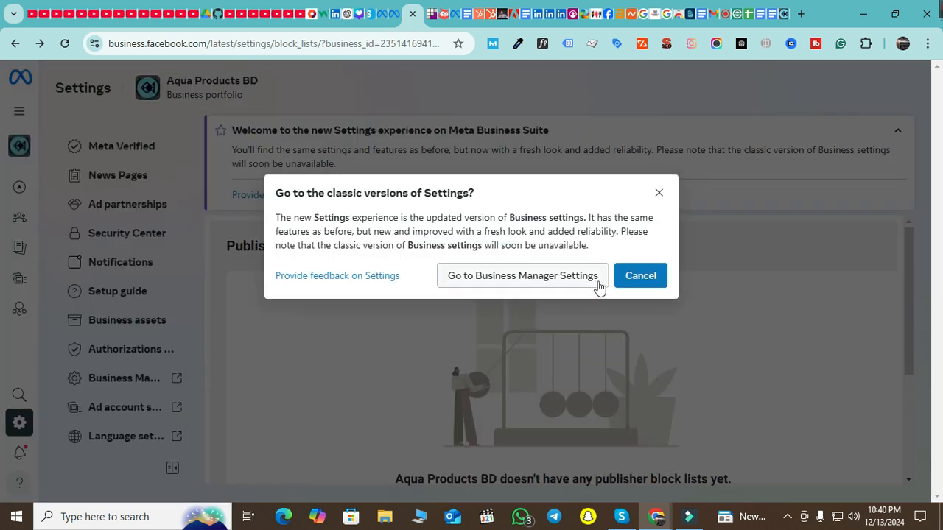
click(574, 275)
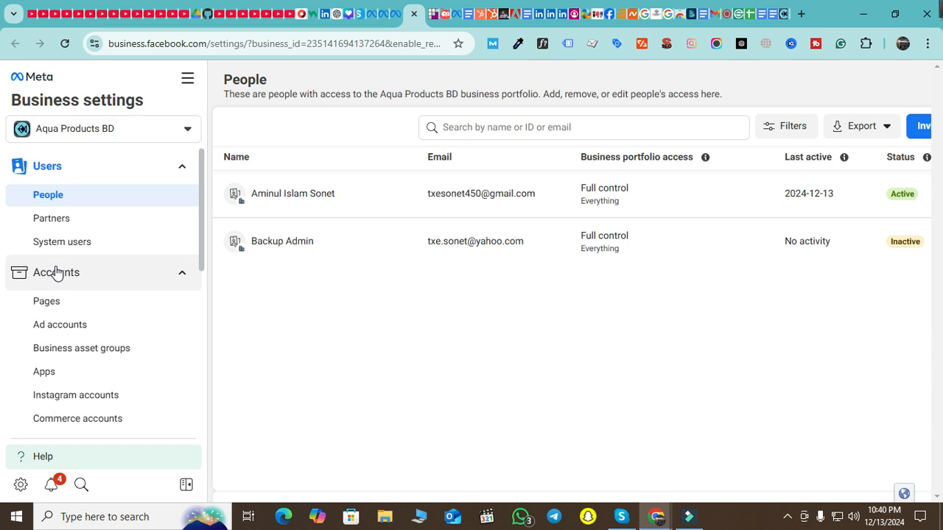
Expand the Brand Safety and Suitability sidebar section to list Domains and Publisher block lists
scroll(94, 274, down, 4)
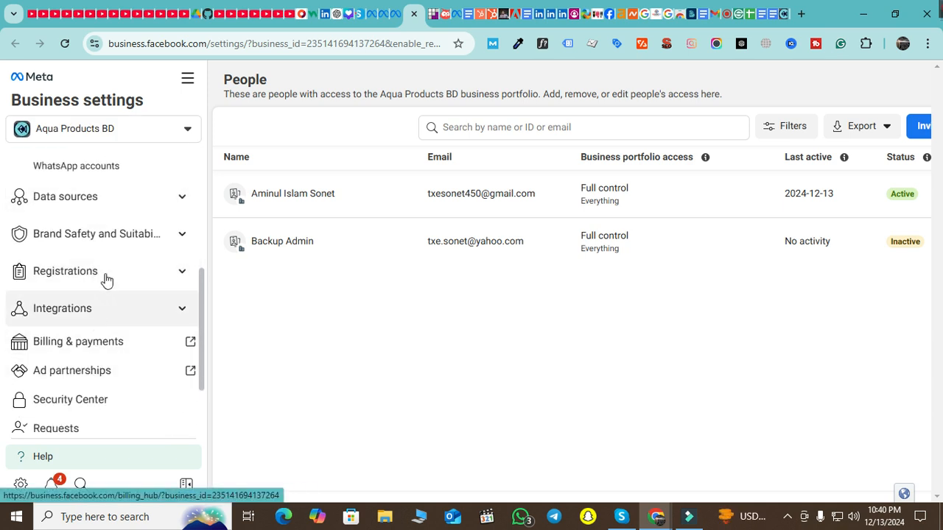
click(182, 236)
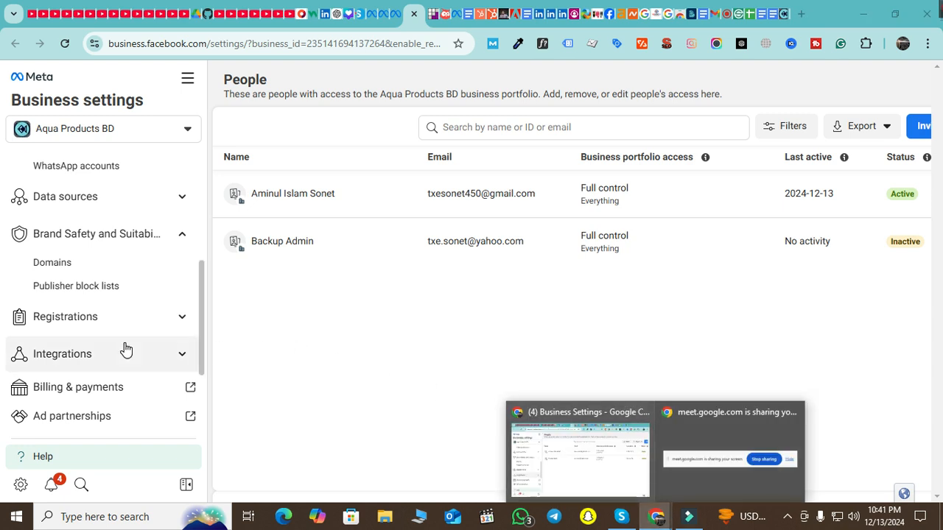
scroll(126, 349, down, 2)
scroll(121, 351, up, 1)
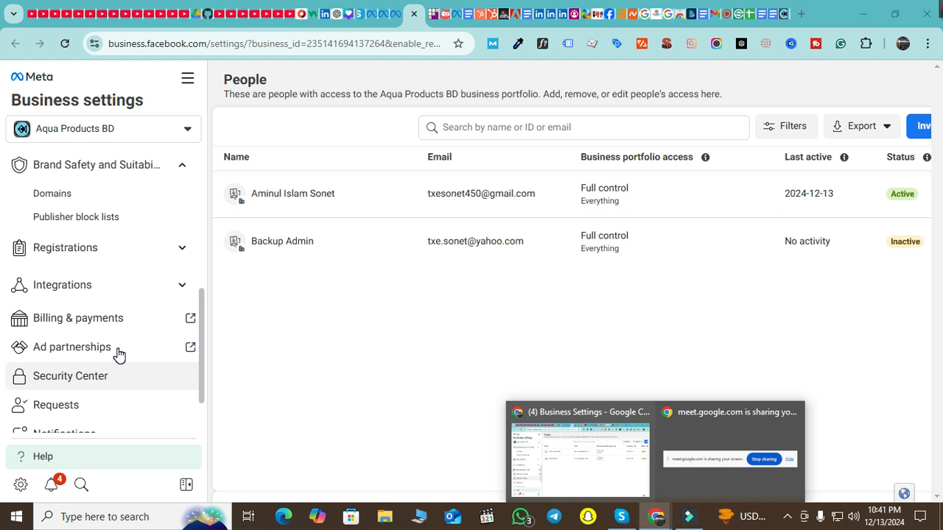
scroll(116, 354, down, 1)
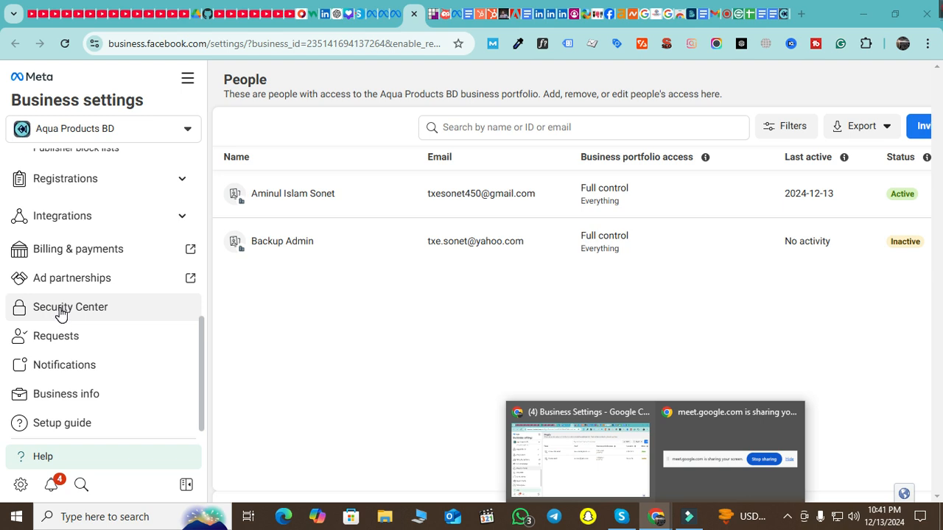
scroll(105, 389, up, 6)
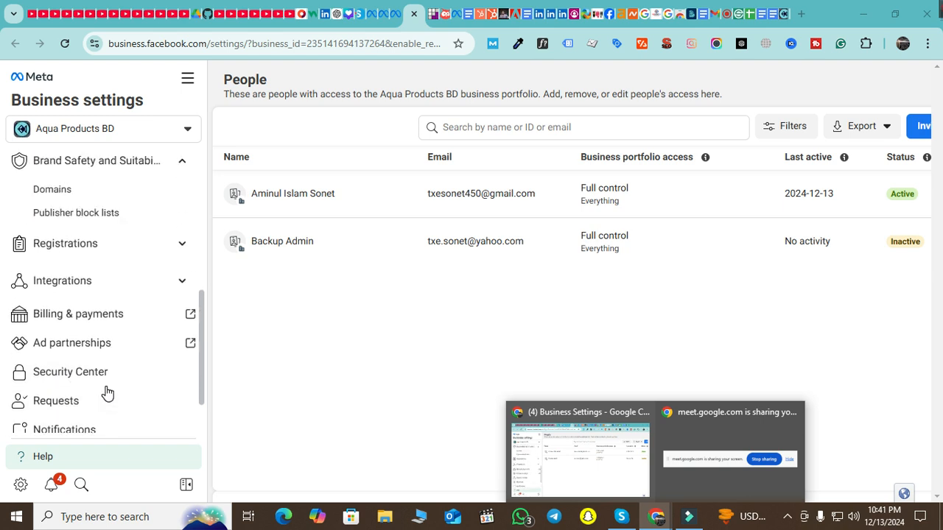
scroll(105, 392, down, 5)
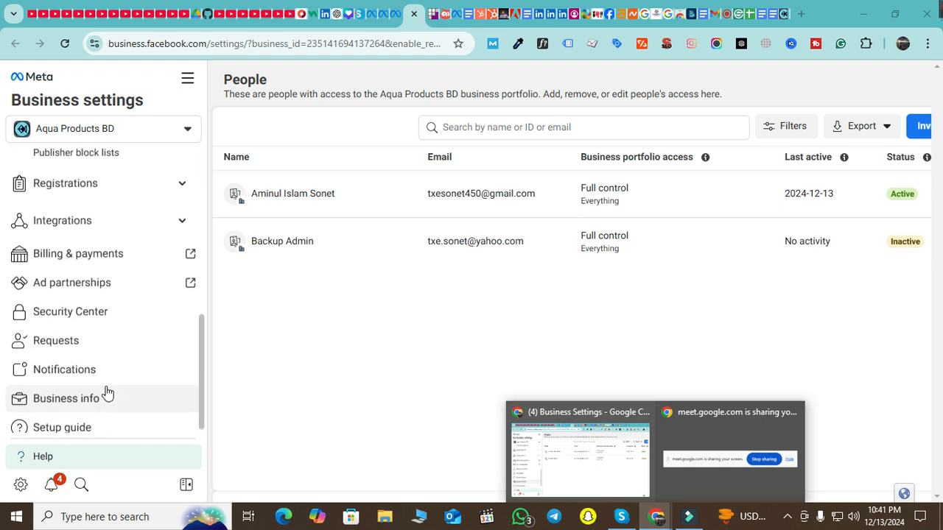
Show the Security Center settings and highlight the business verification heading
click(89, 317)
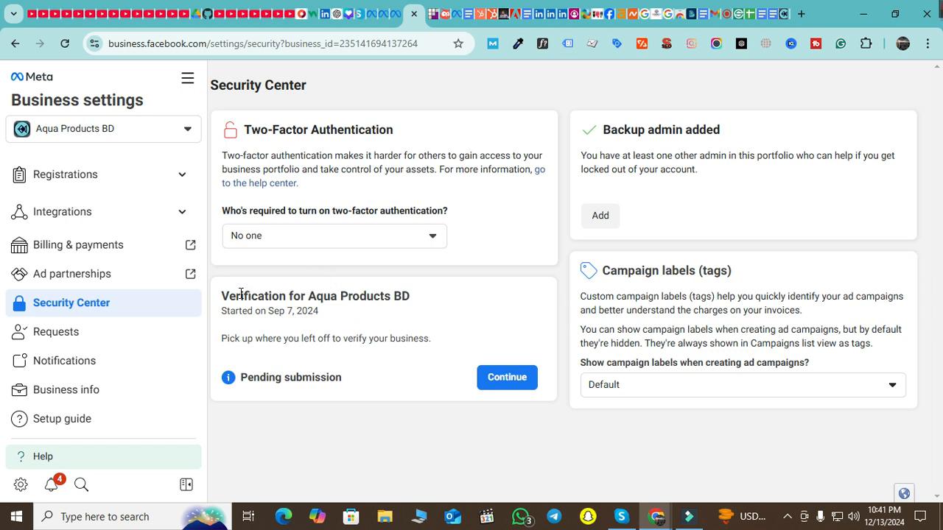
drag(241, 295, 432, 296)
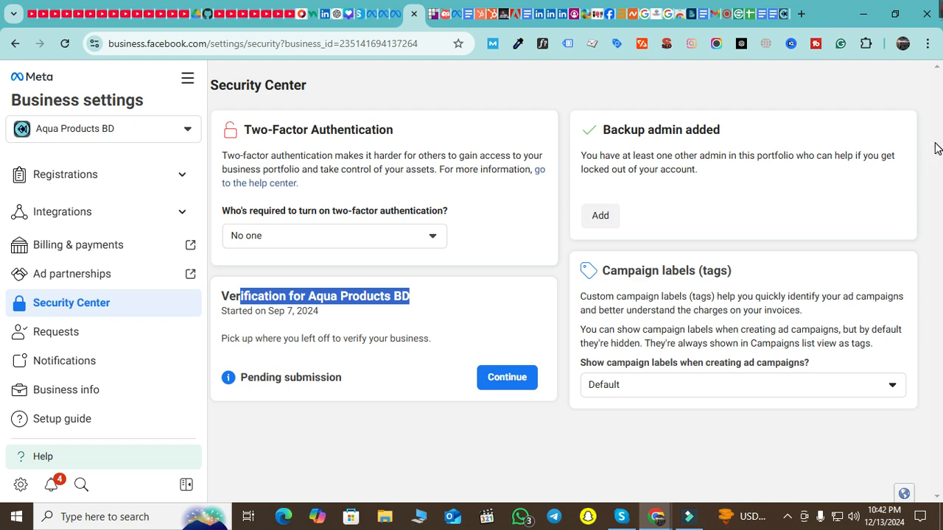
Start inviting a person and enter an e-mail address that turns out to be already invited
click(590, 222)
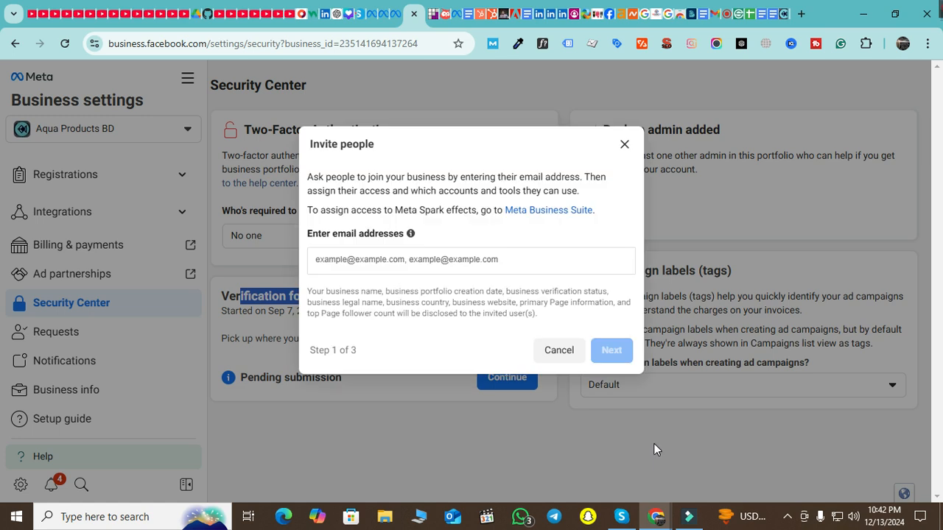
click(372, 258)
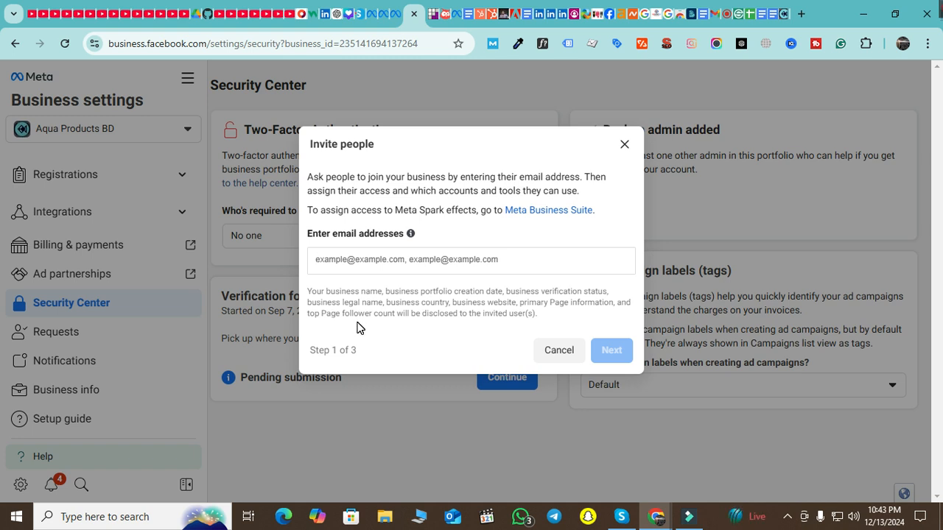
text(seo)
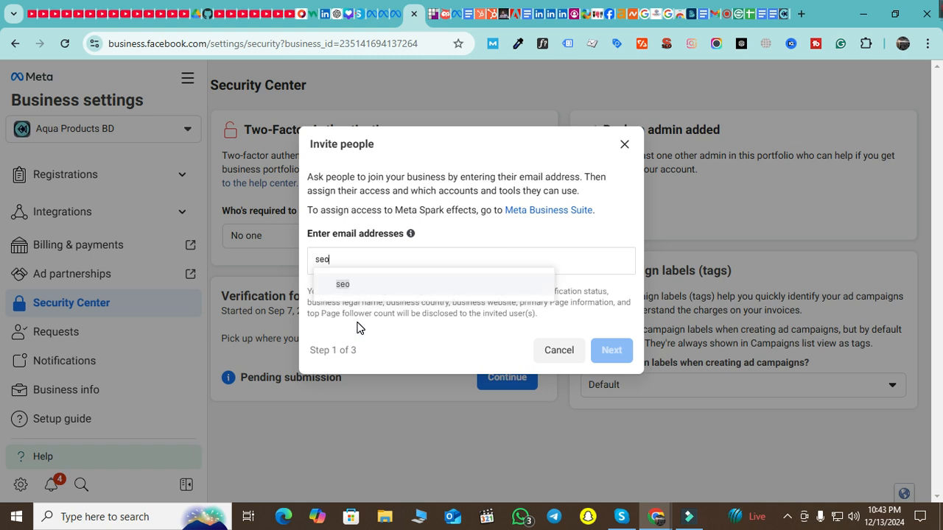
key(BackSpace)
key(BackSpace)
key(BackSpace)
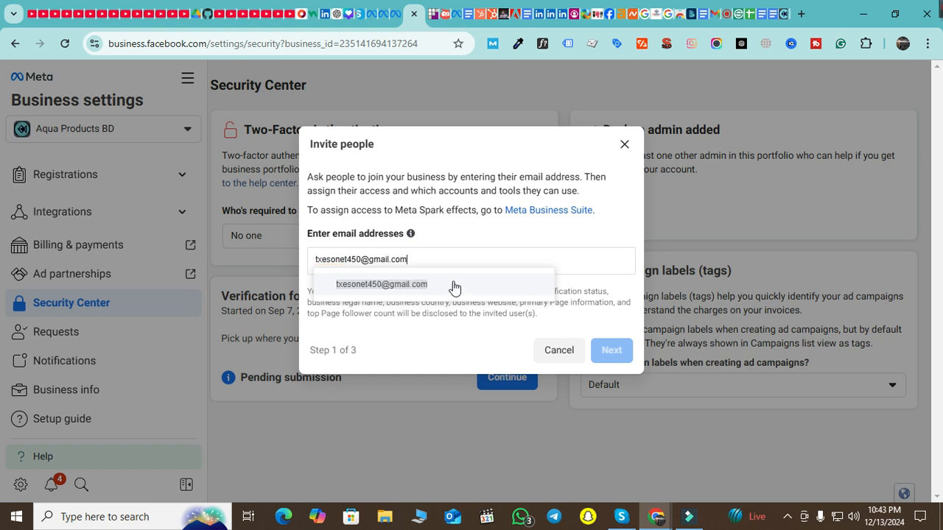
click(455, 285)
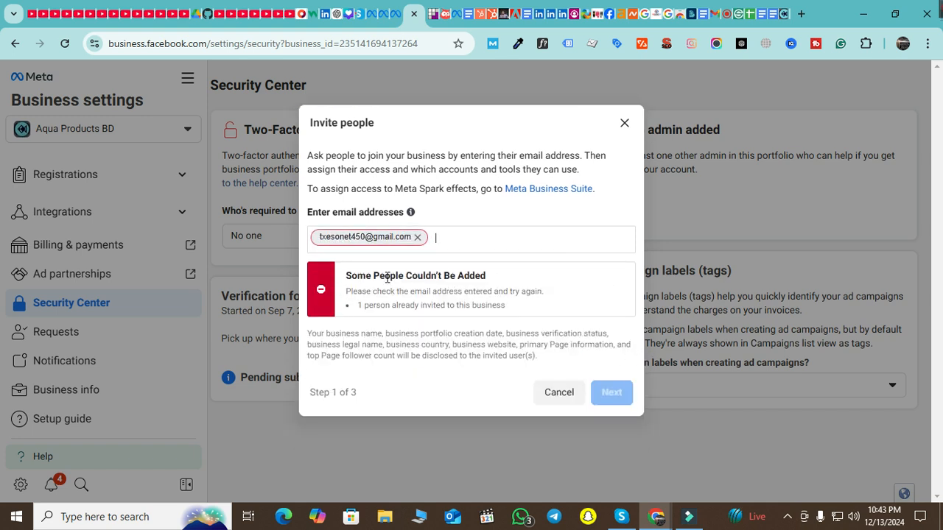
Replace it with a new invitee's e-mail address and continue to the access step
click(417, 237)
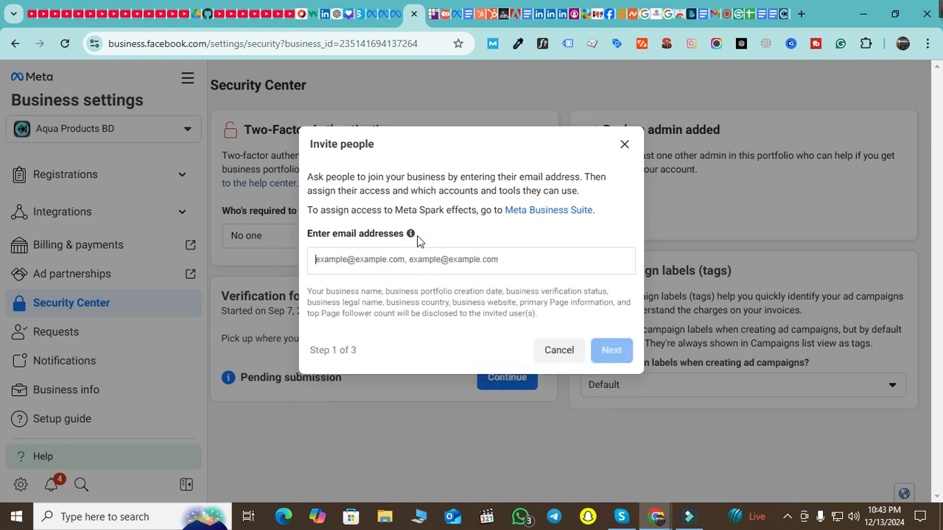
click(397, 266)
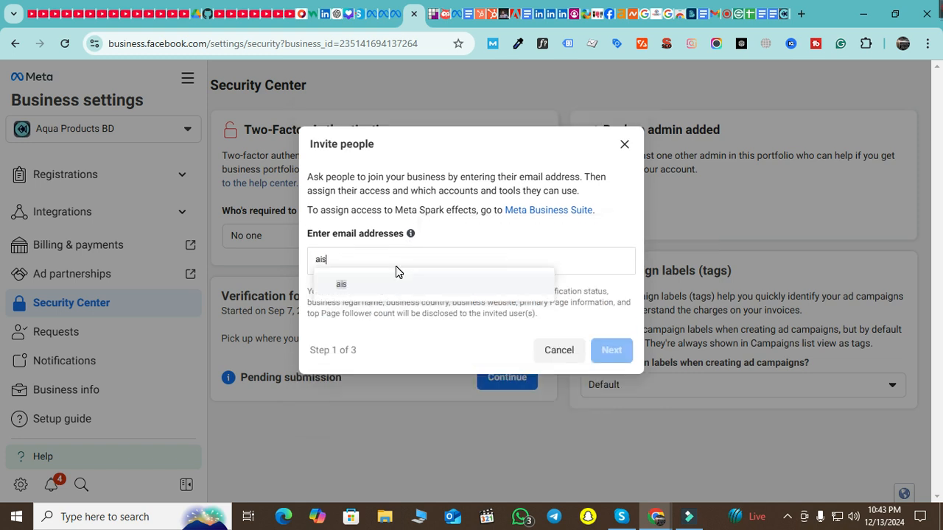
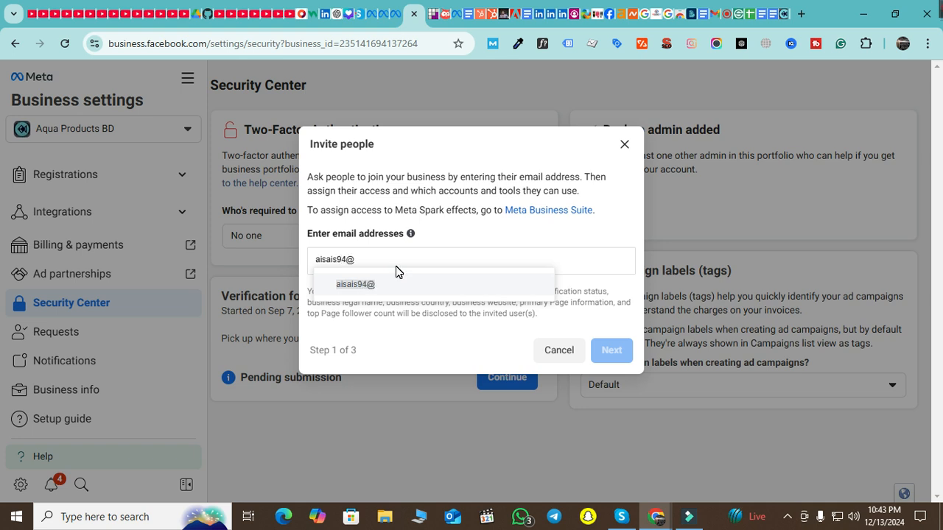
click(507, 287)
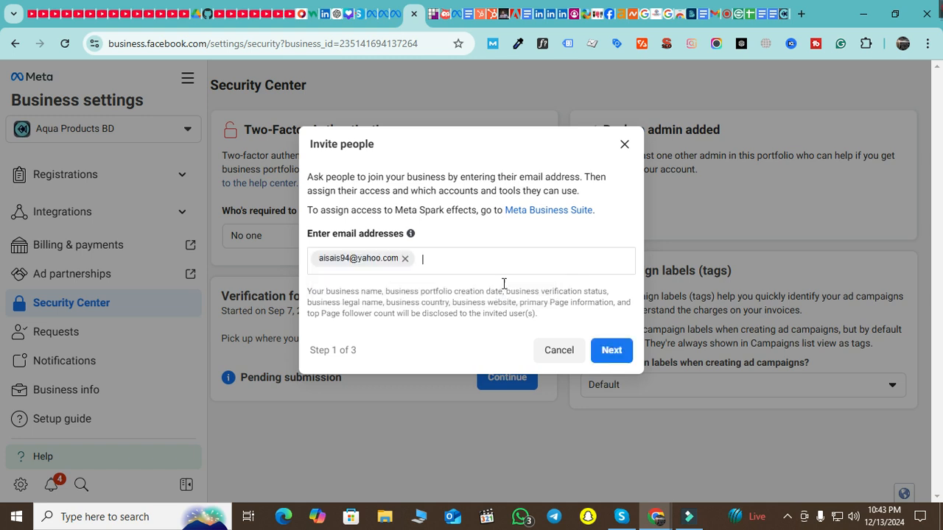
click(609, 352)
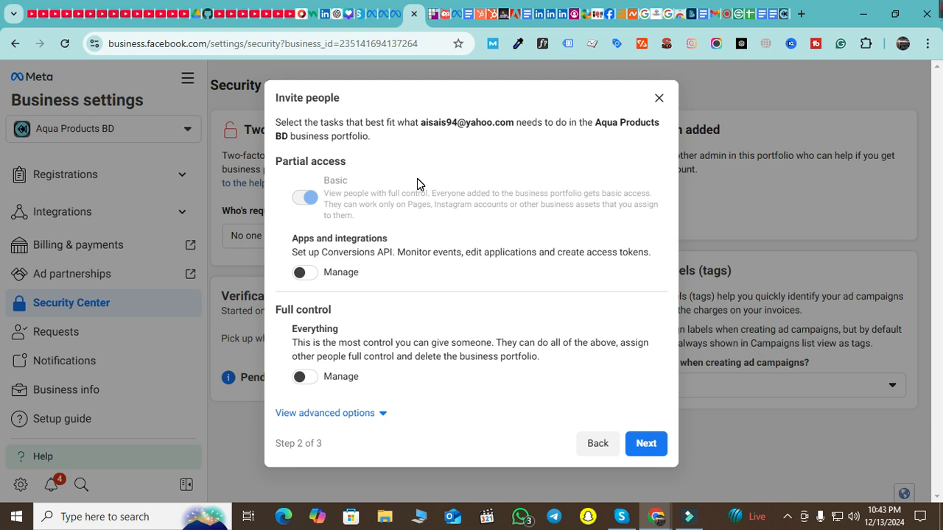
Turn on Full control for the invitee, then close the invitation without sending it
drag(277, 309, 358, 375)
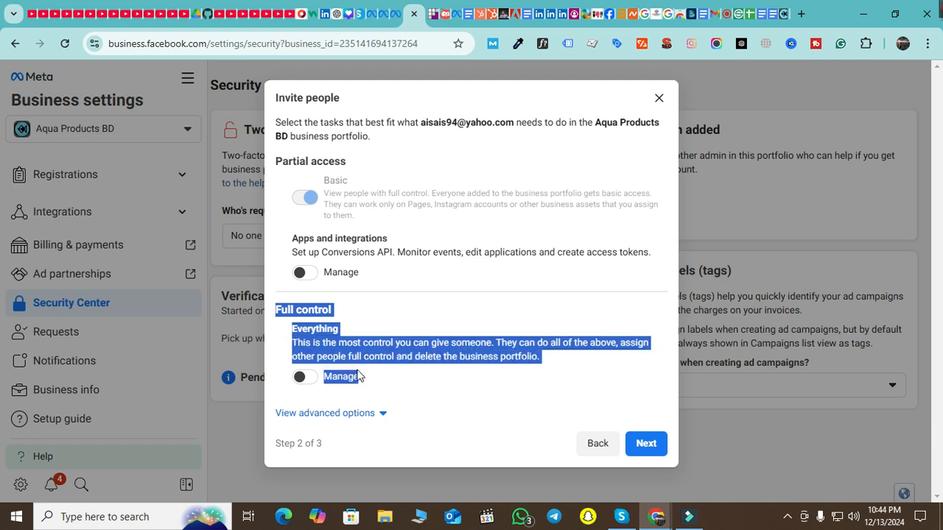
click(308, 378)
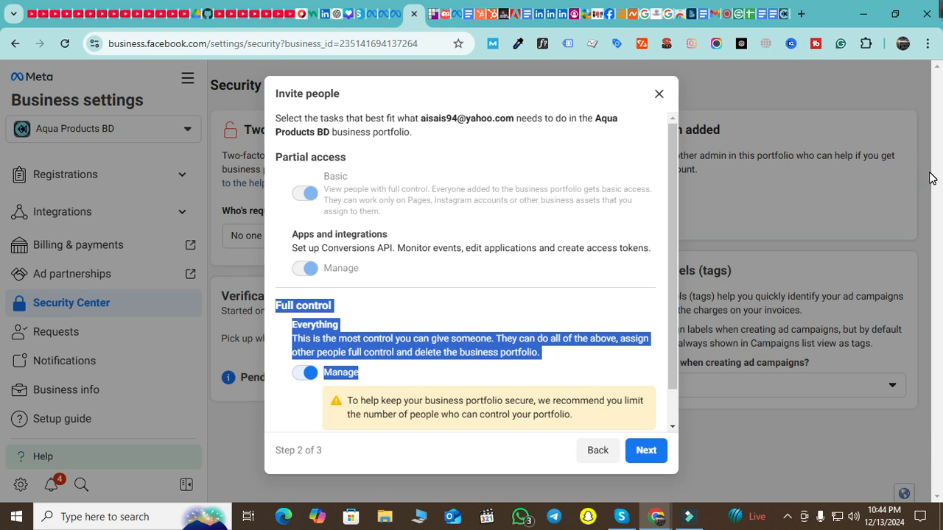
click(658, 96)
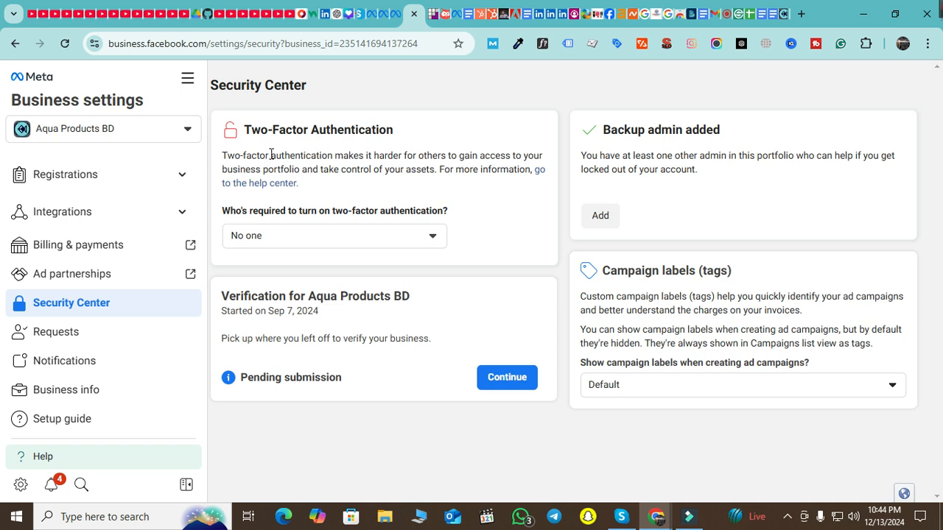
Set two-factor authentication 'Who's required' to Admins only and open Review People's Access
click(353, 243)
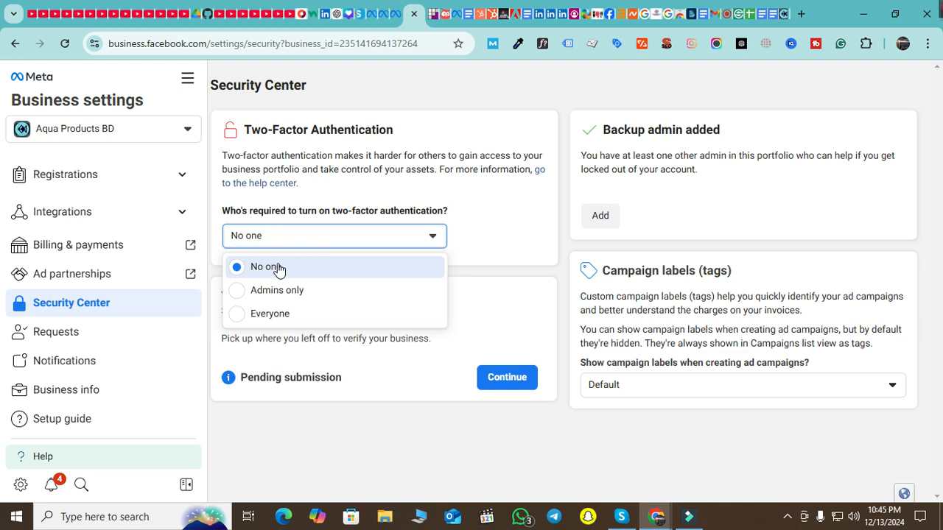
drag(223, 210, 447, 215)
click(475, 227)
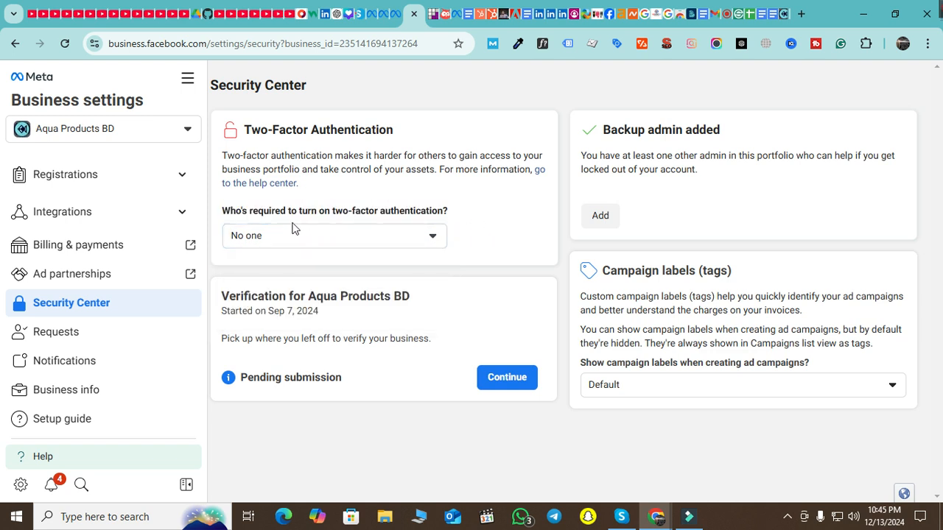
click(299, 234)
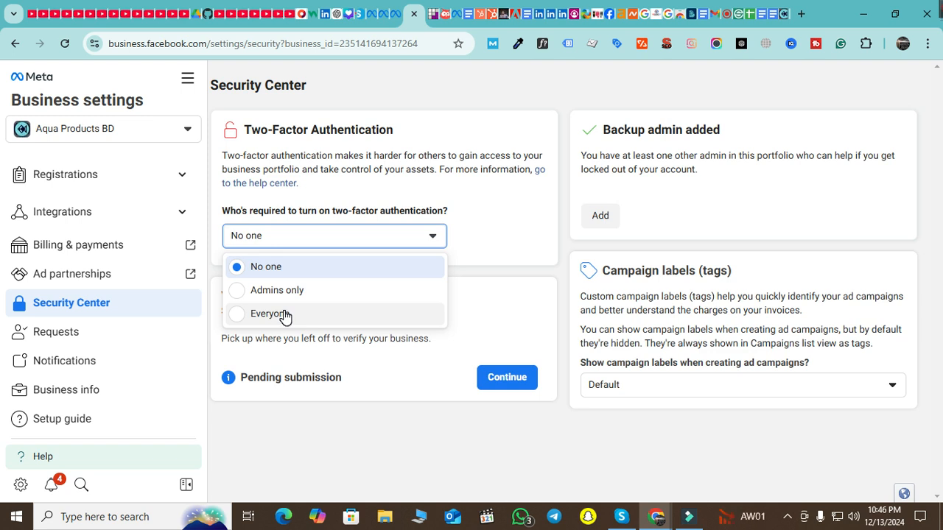
click(292, 299)
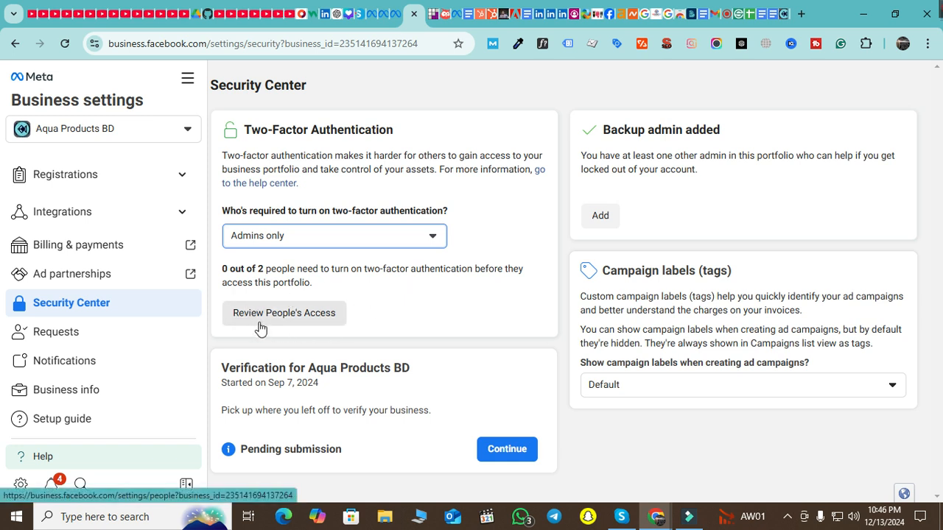
click(321, 317)
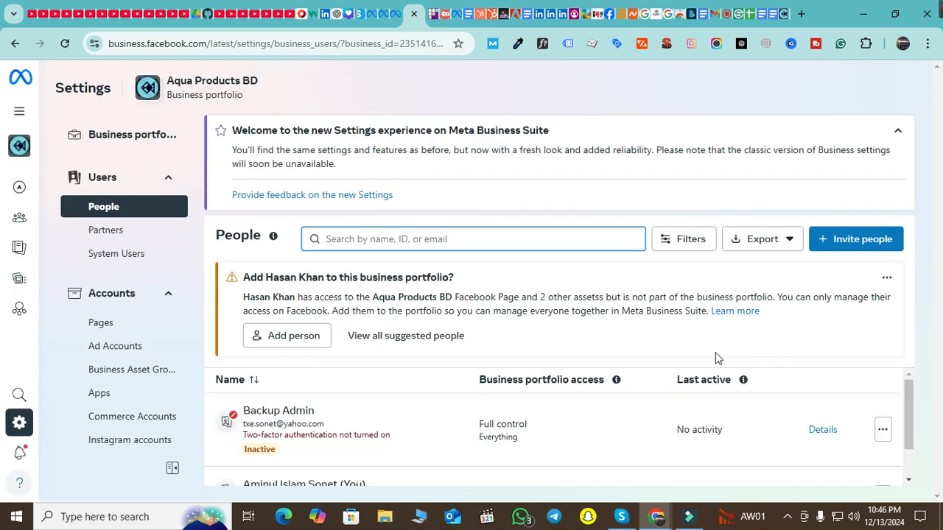
Scroll through the People list and dismiss the access-levels explanation popup
scroll(284, 411, down, 1)
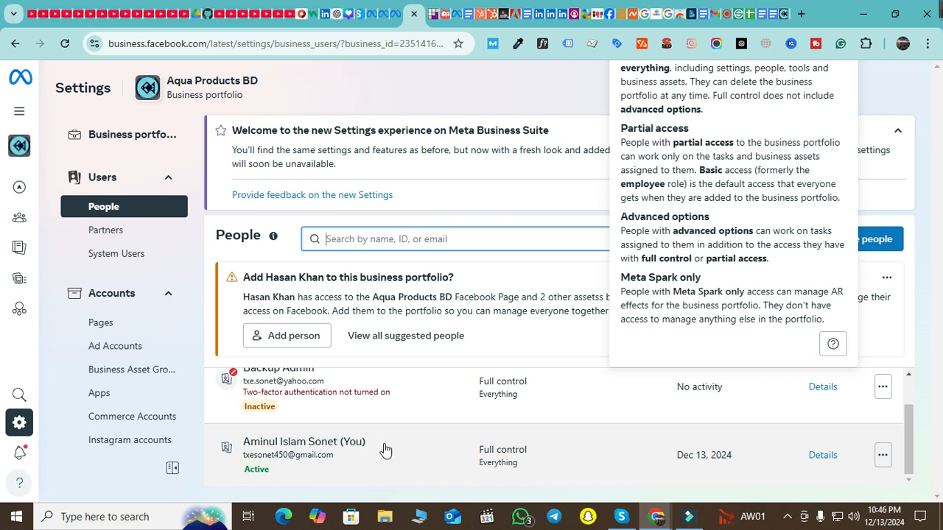
scroll(368, 452, up, 1)
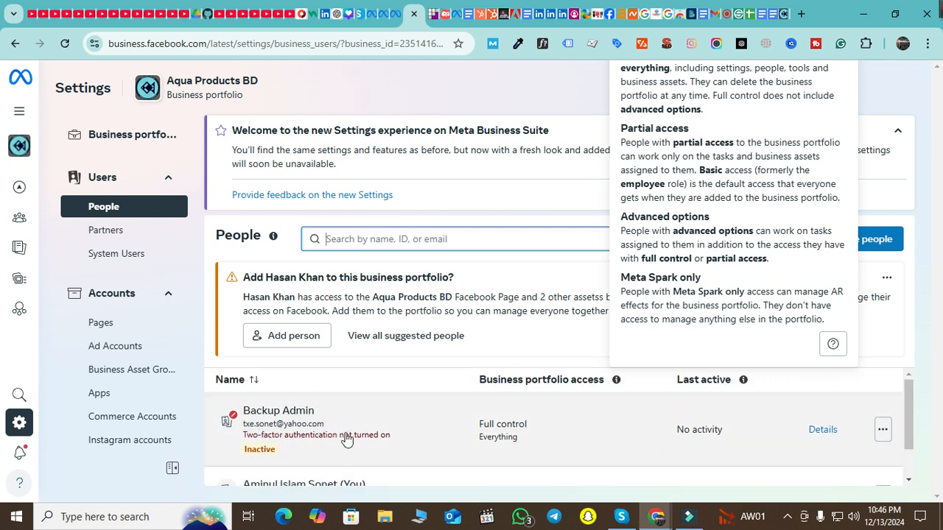
scroll(383, 438, down, 1)
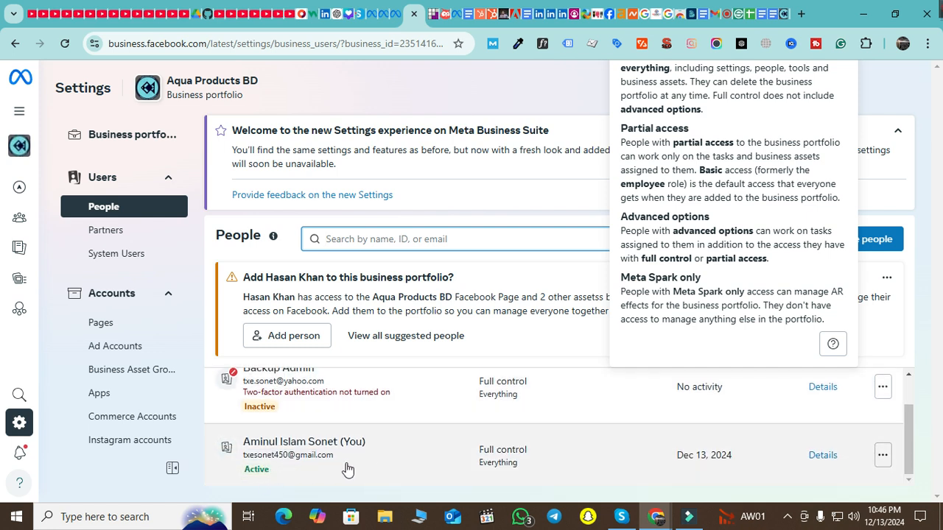
scroll(330, 433, up, 1)
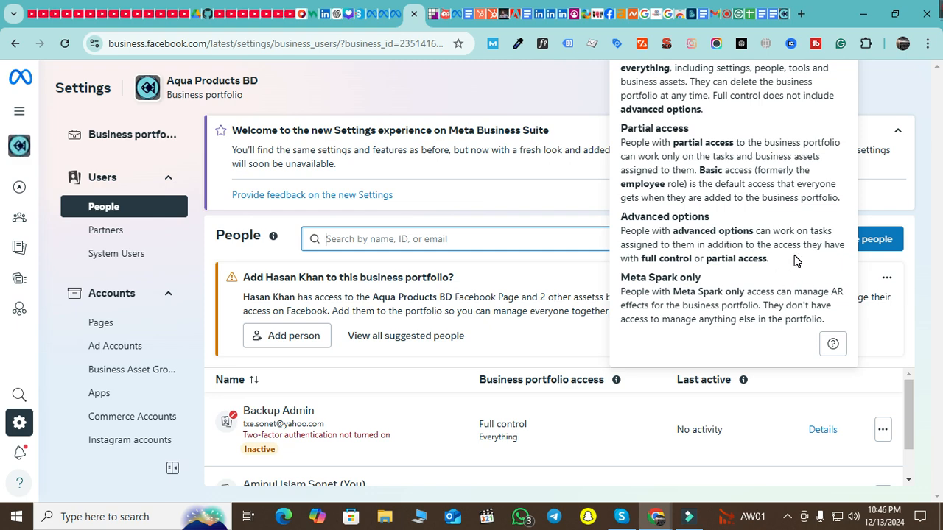
click(891, 101)
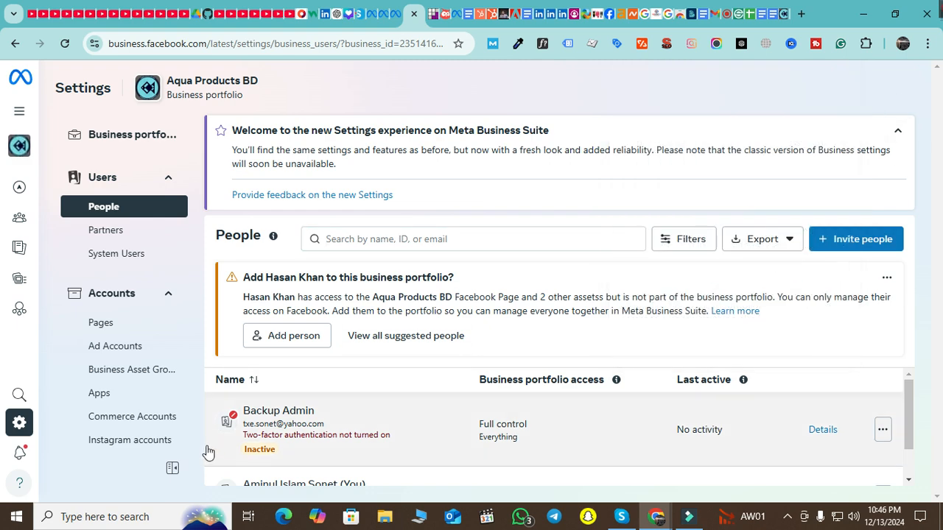
Review Backup Admin's details and options, then show the actions menu for your own entry
click(263, 449)
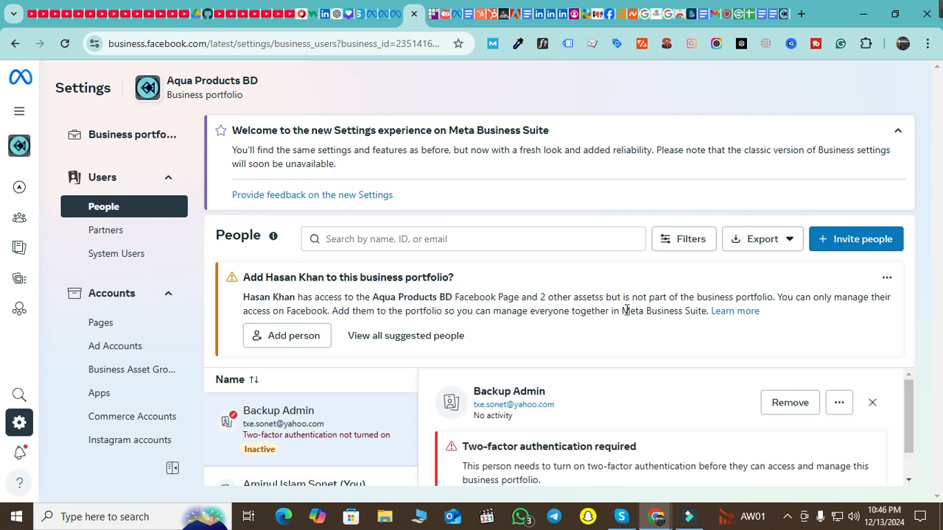
scroll(823, 446, down, 1)
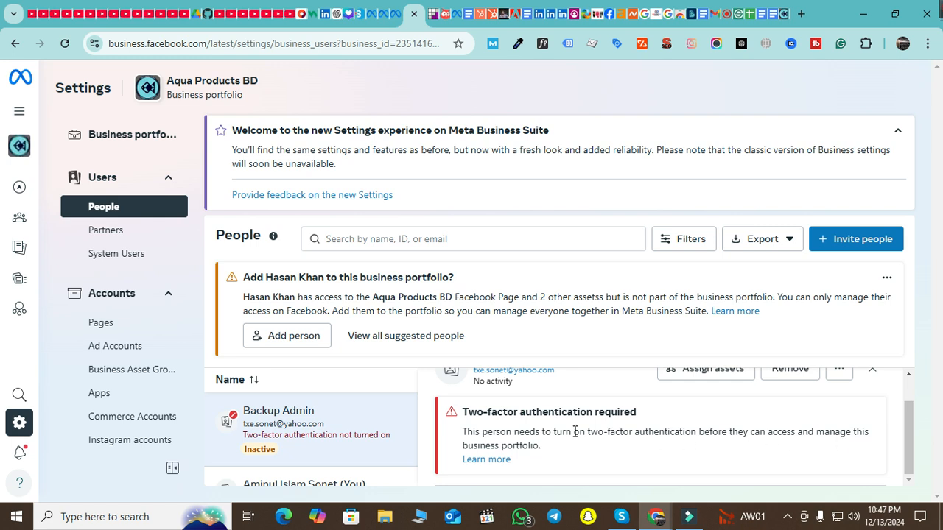
scroll(661, 446, up, 1)
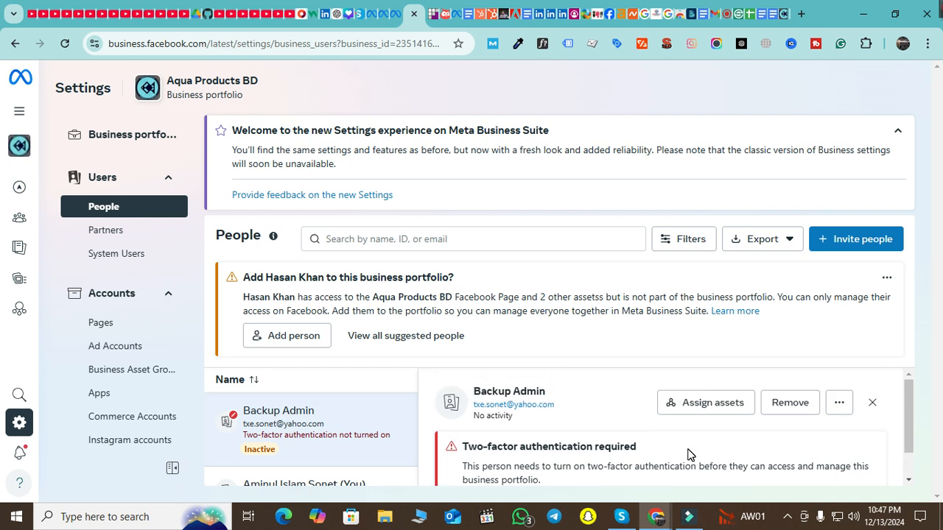
click(842, 408)
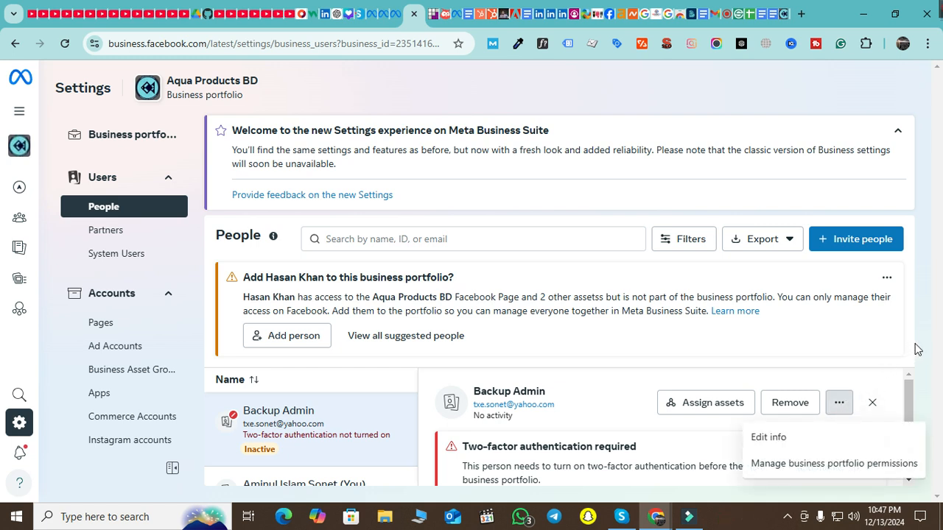
click(866, 357)
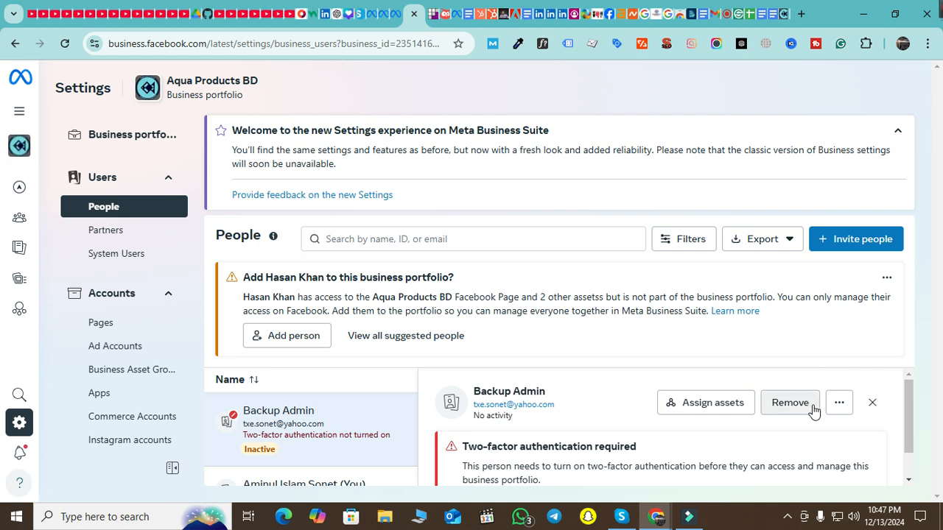
click(871, 405)
scroll(665, 450, down, 1)
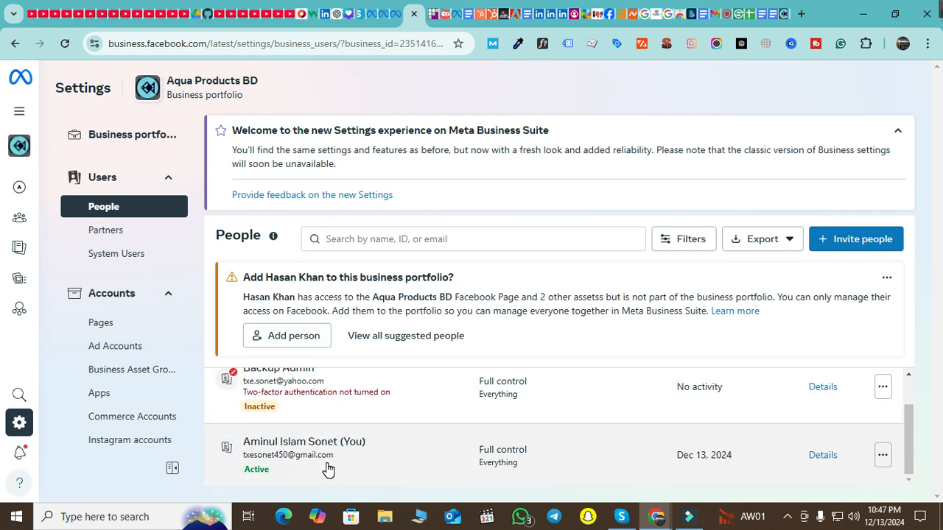
click(883, 457)
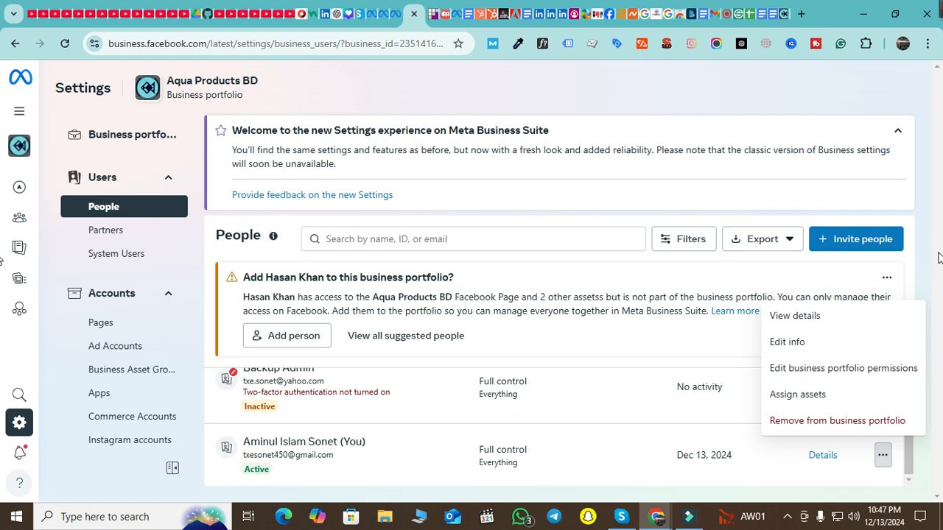
click(500, 238)
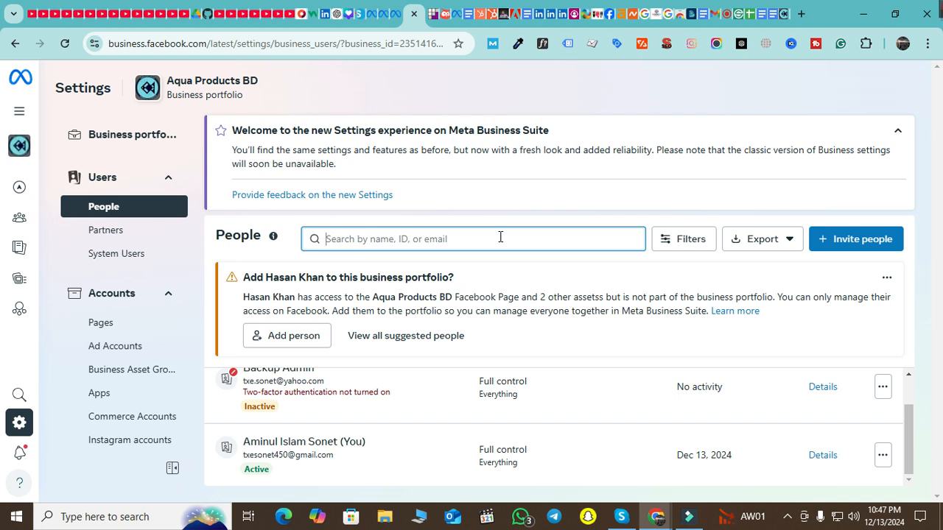
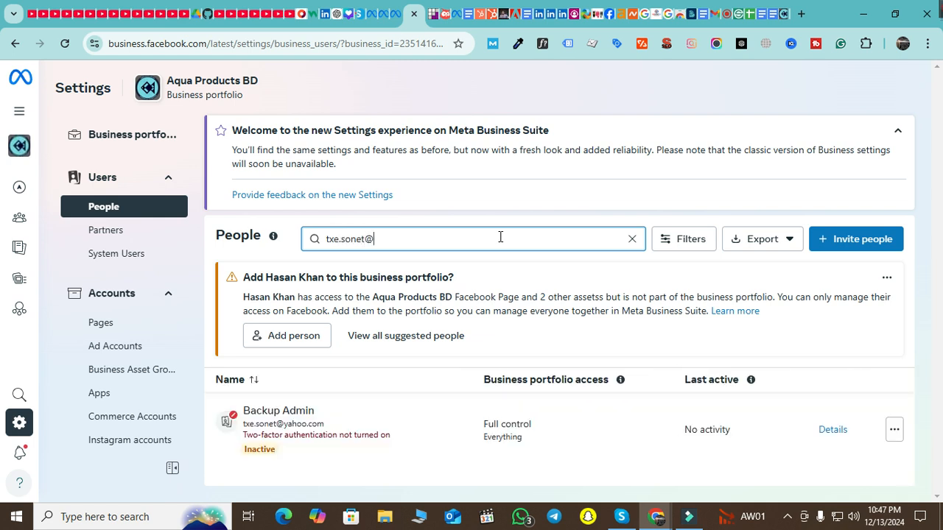
click(762, 240)
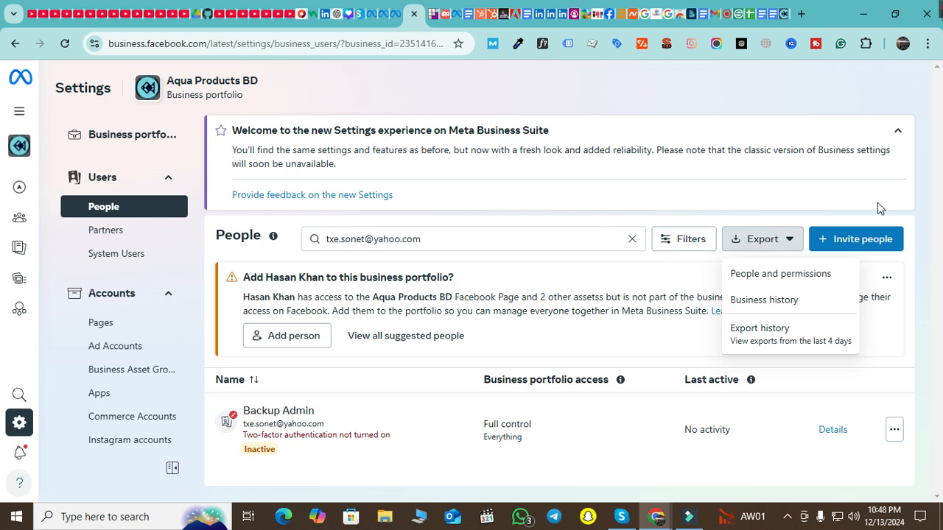
click(867, 242)
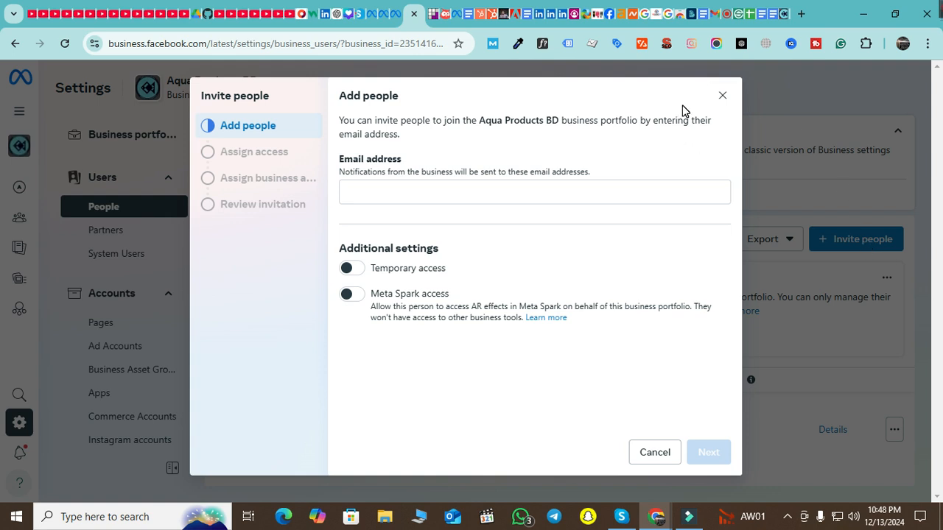
click(722, 95)
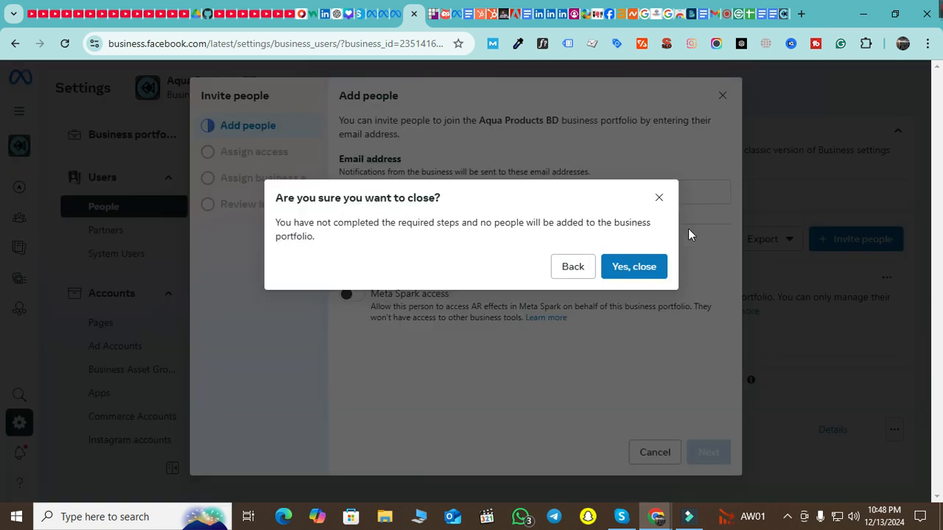
click(623, 268)
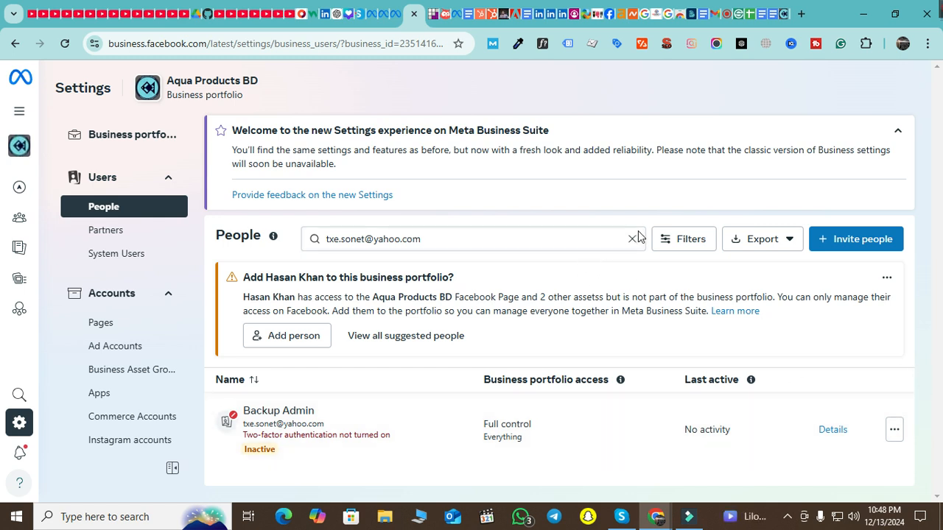
click(632, 239)
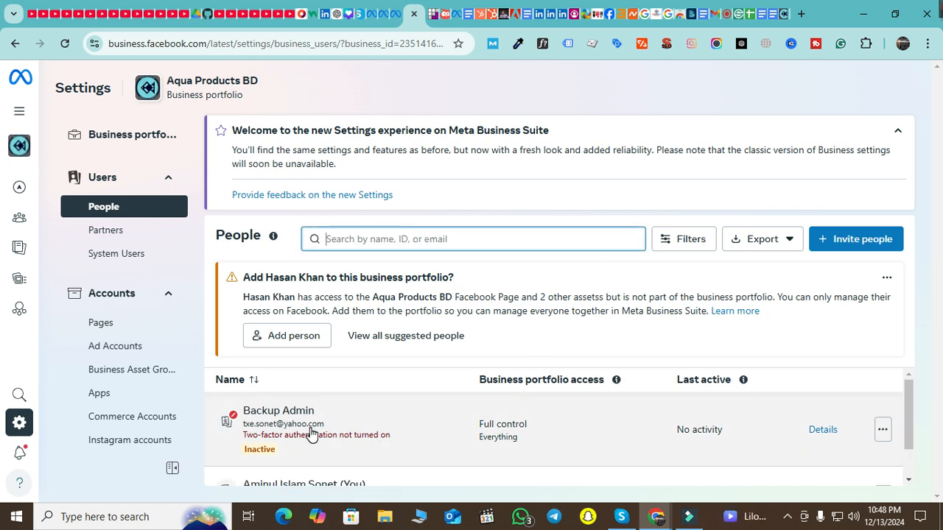
scroll(309, 437, down, 1)
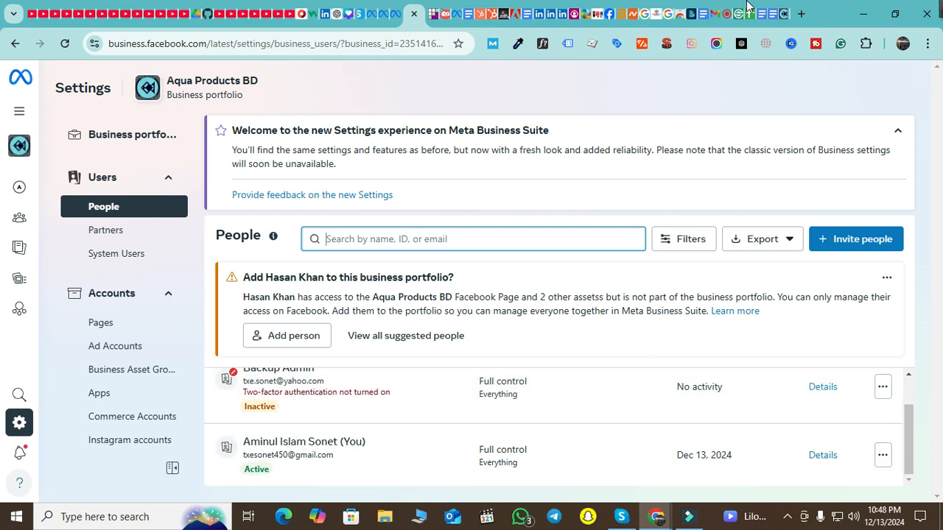
click(726, 22)
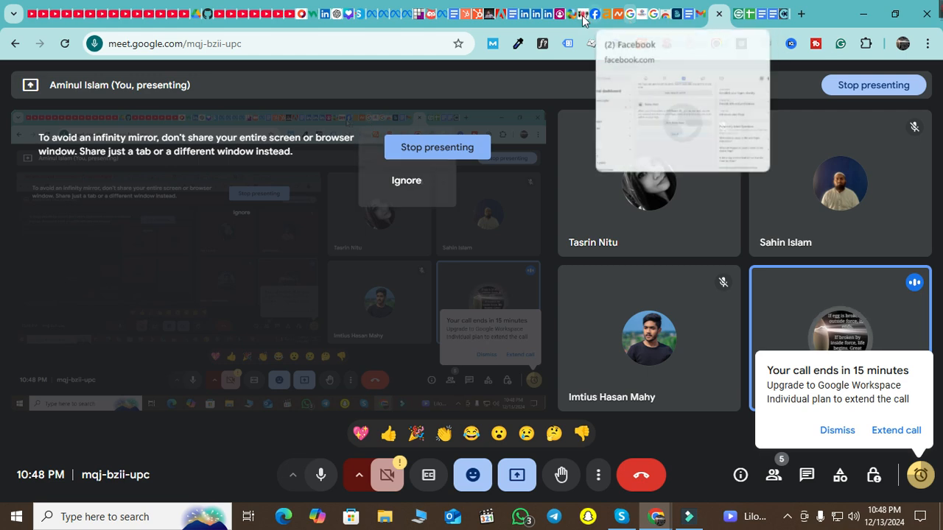
click(377, 15)
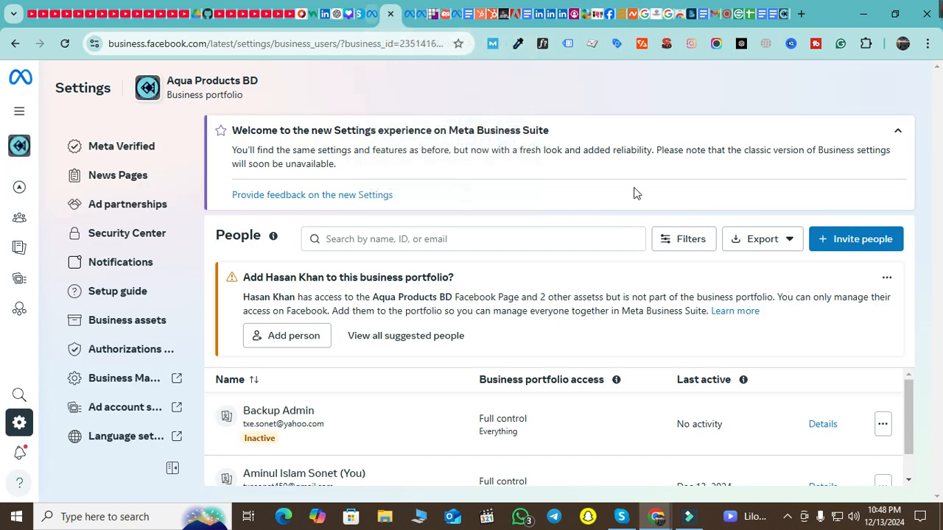
scroll(821, 405, down, 1)
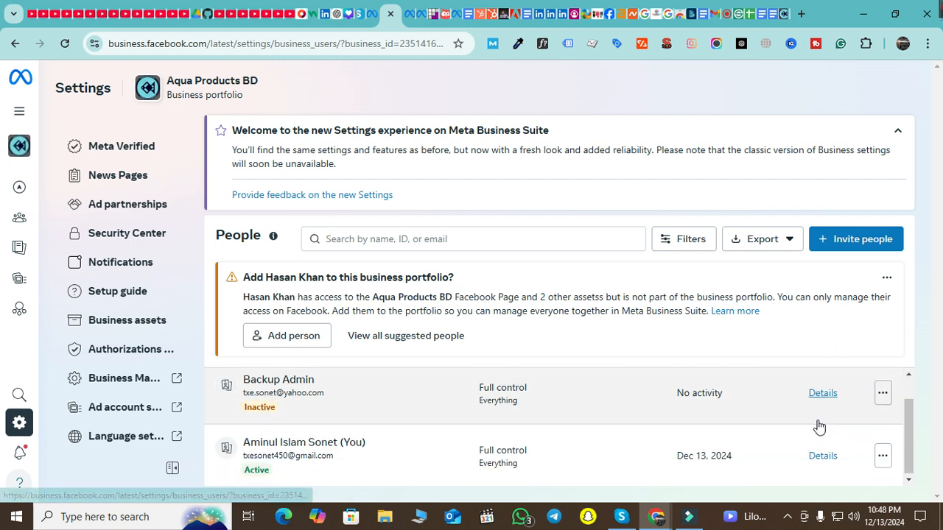
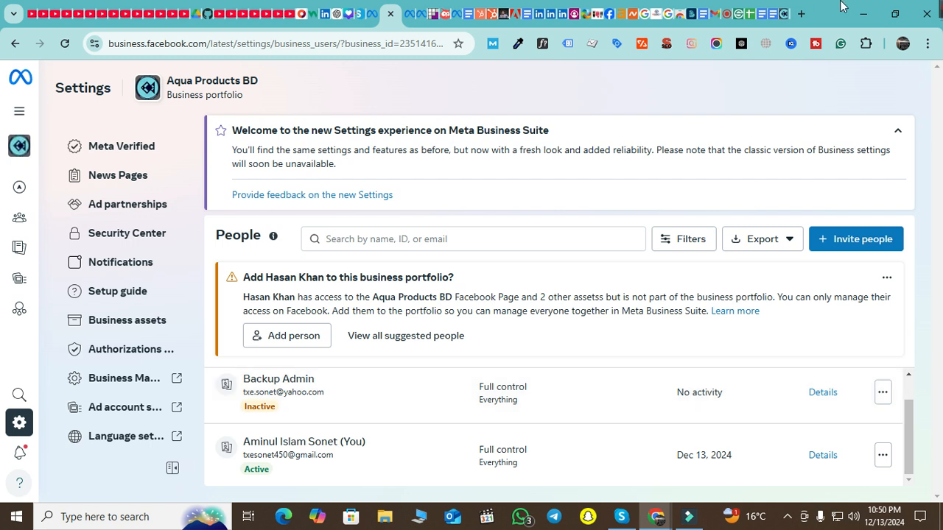
Leave the People settings and switch to the tab with the Facebook Page's professional dashboard
scroll(133, 356, up, 10)
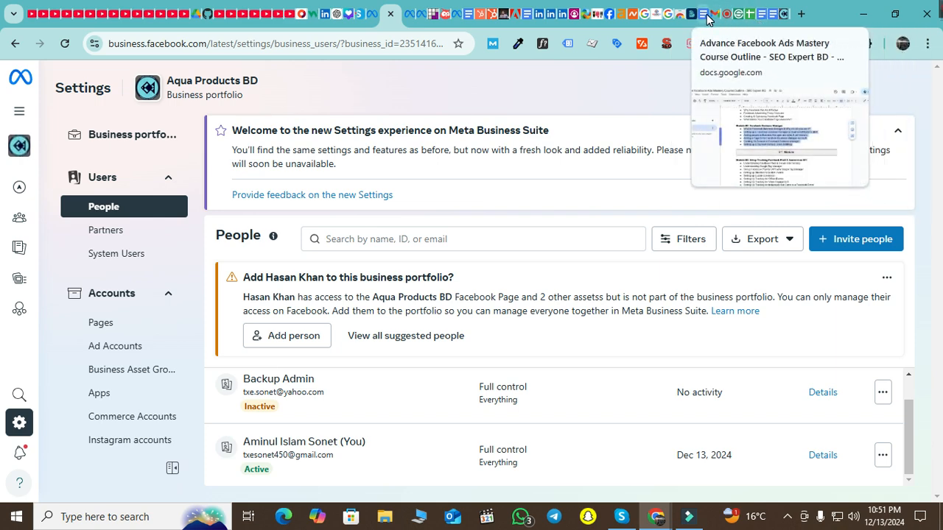
click(593, 13)
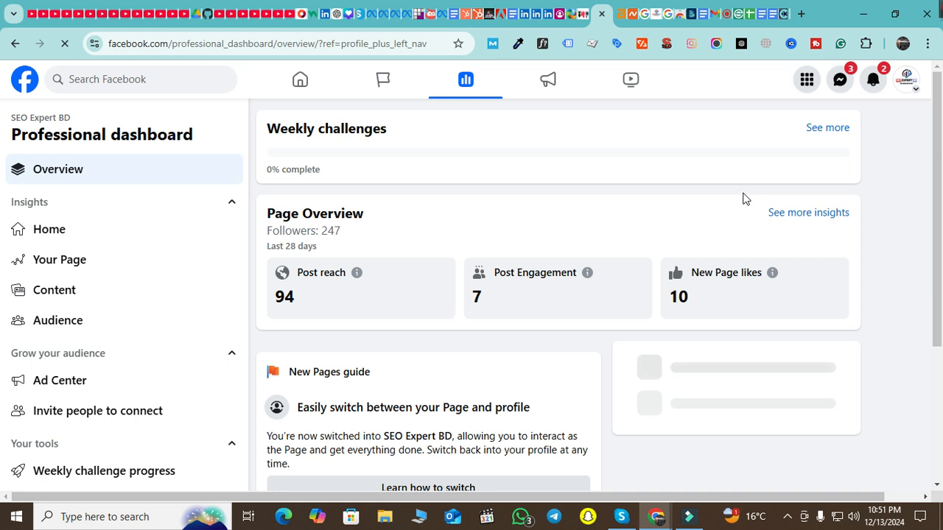
Switch from the SEO Expert BD Page to the personal profile, check Messenger, then return to People settings
click(909, 82)
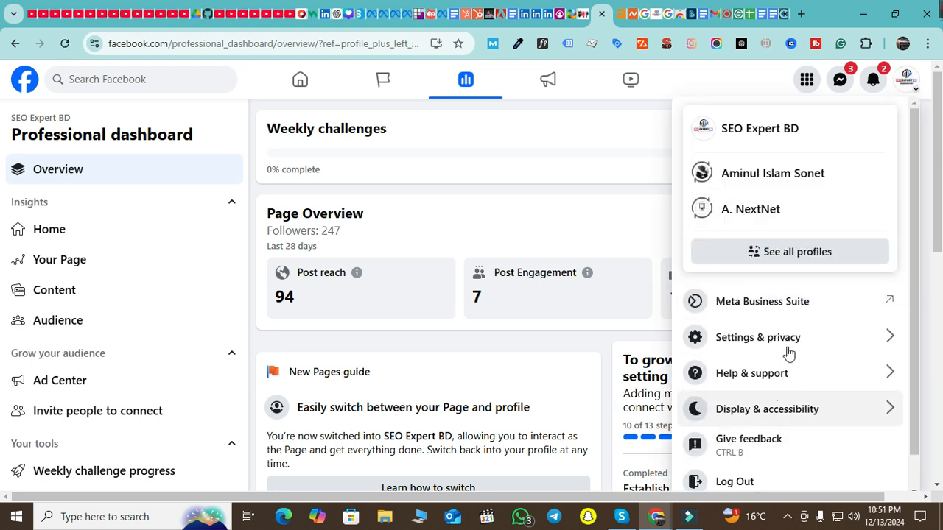
click(793, 185)
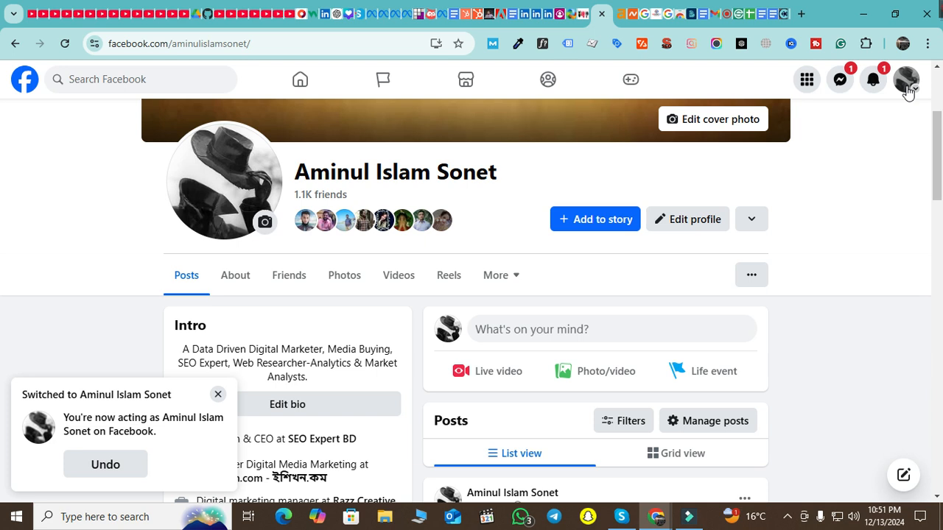
click(907, 89)
click(842, 87)
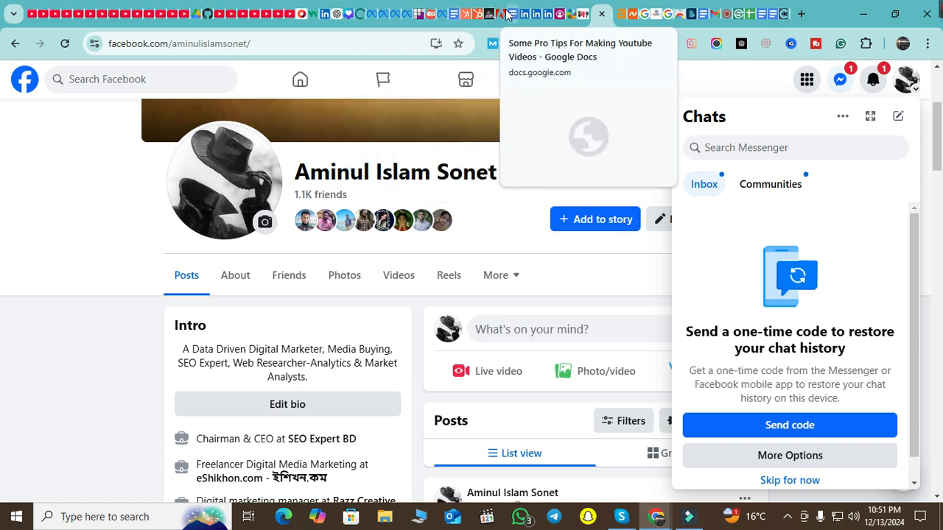
click(407, 18)
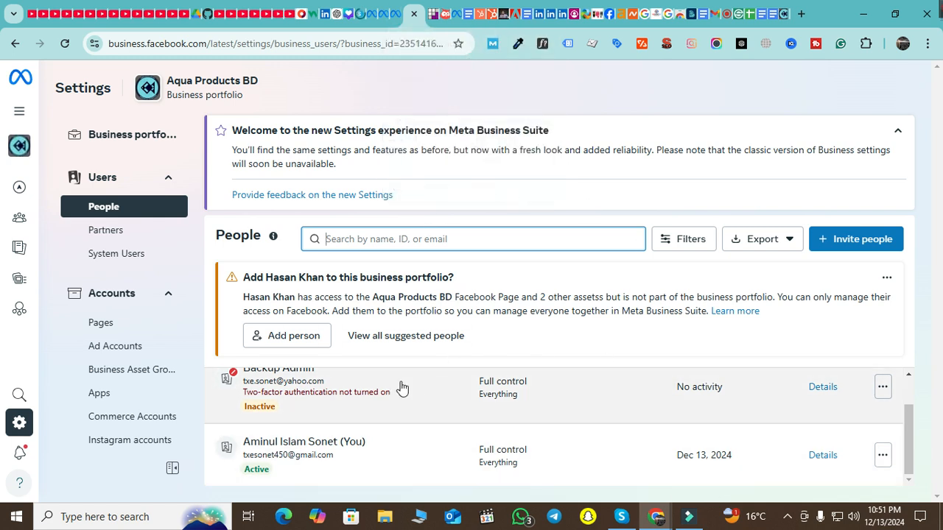
Glance at the Publisher block lists tab, return to People, and open Security Center
scroll(92, 291, down, 2)
scroll(95, 277, down, 5)
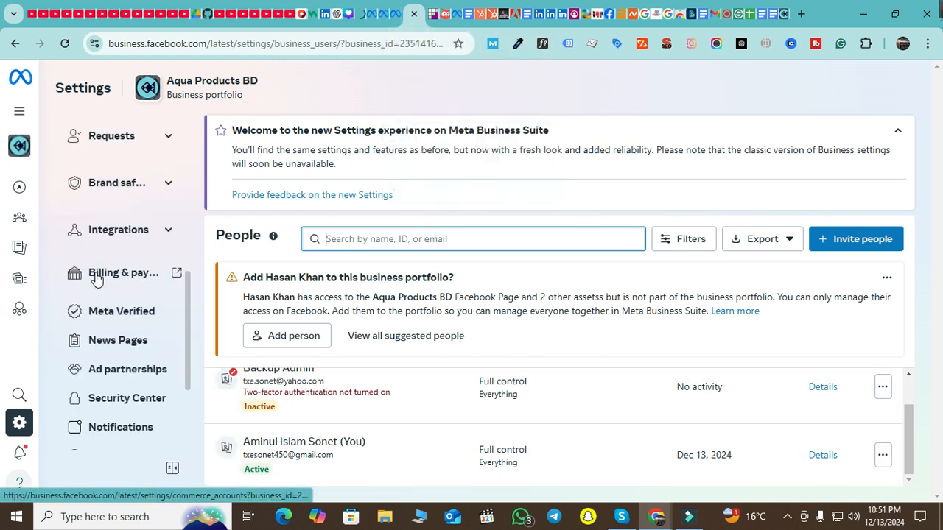
scroll(100, 277, up, 2)
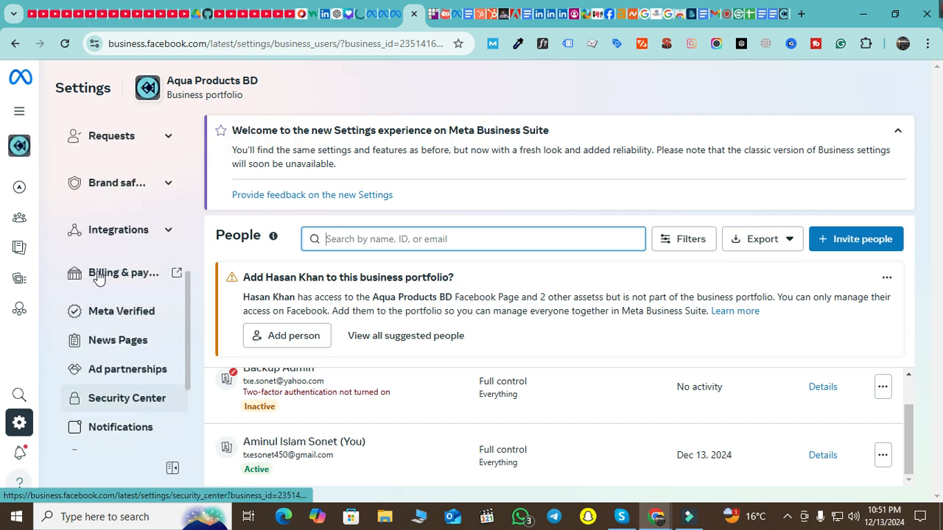
scroll(132, 342, down, 1)
scroll(135, 342, down, 2)
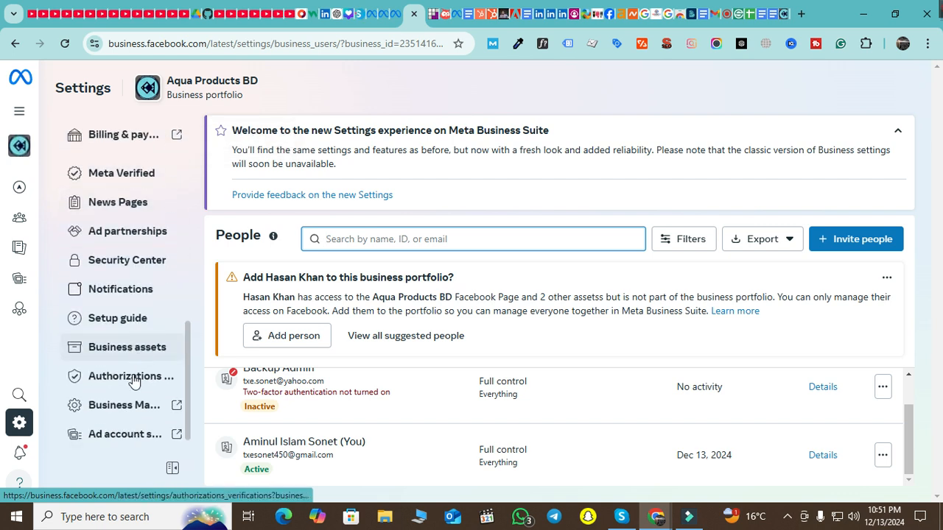
click(398, 16)
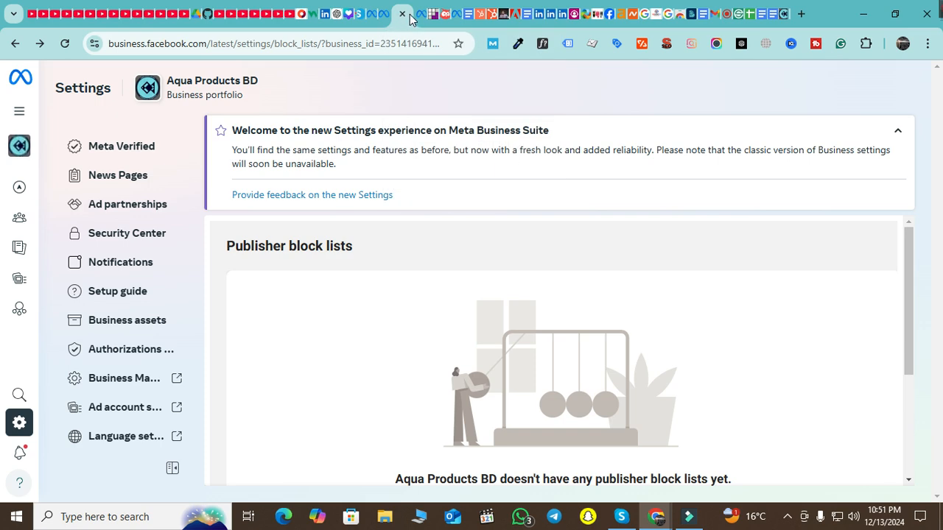
click(416, 16)
scroll(154, 342, up, 4)
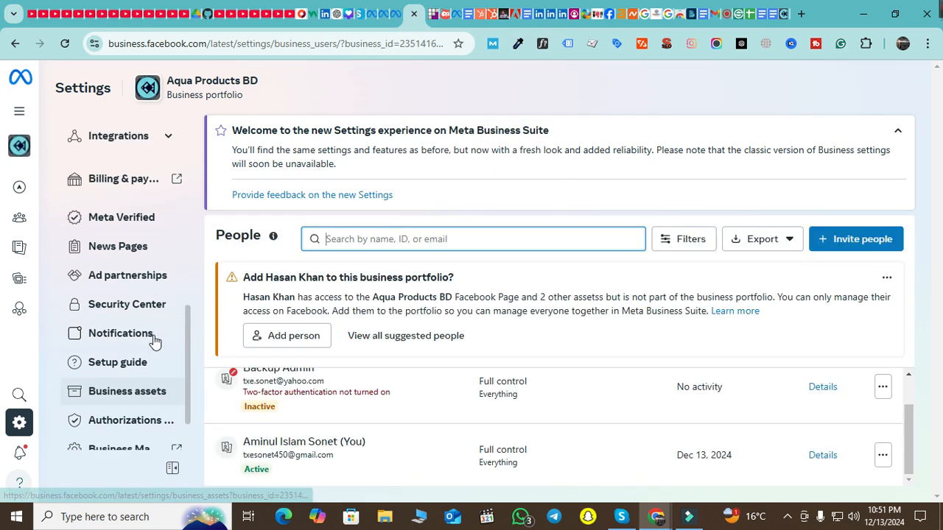
scroll(157, 341, down, 3)
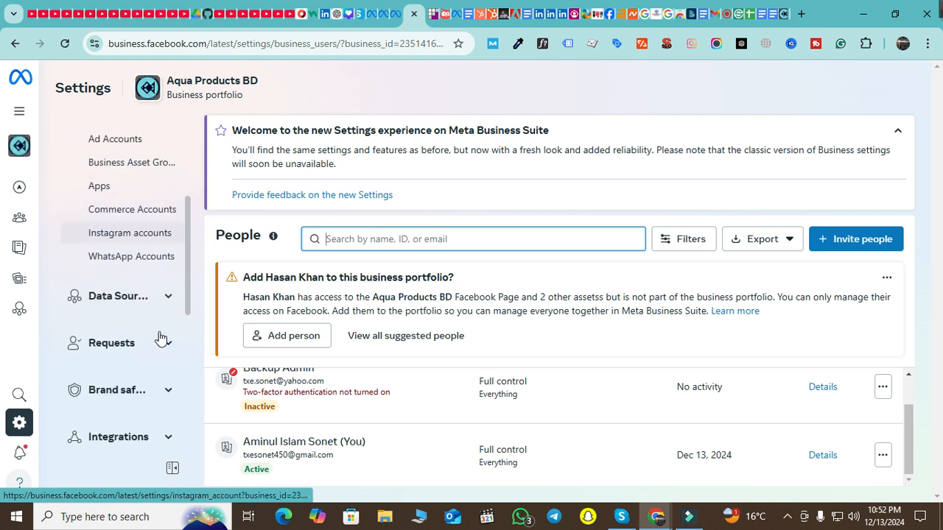
scroll(162, 337, down, 3)
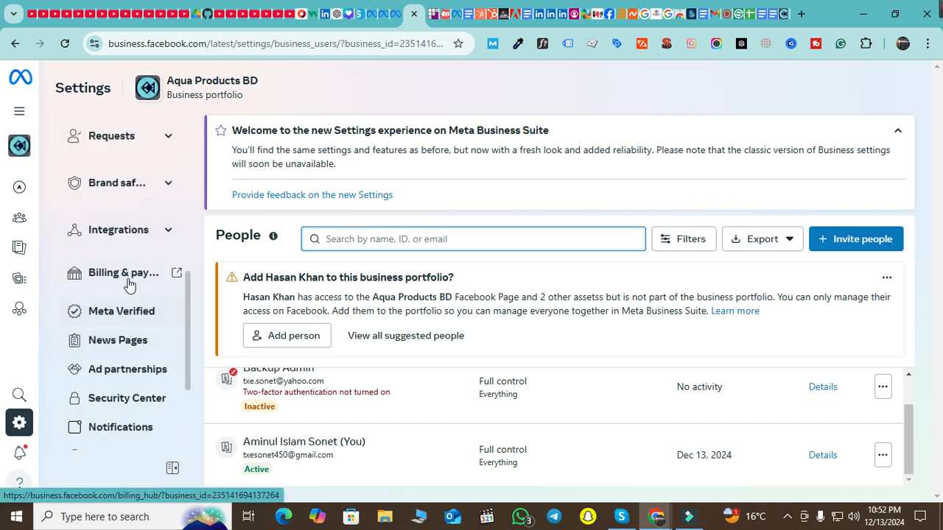
click(123, 401)
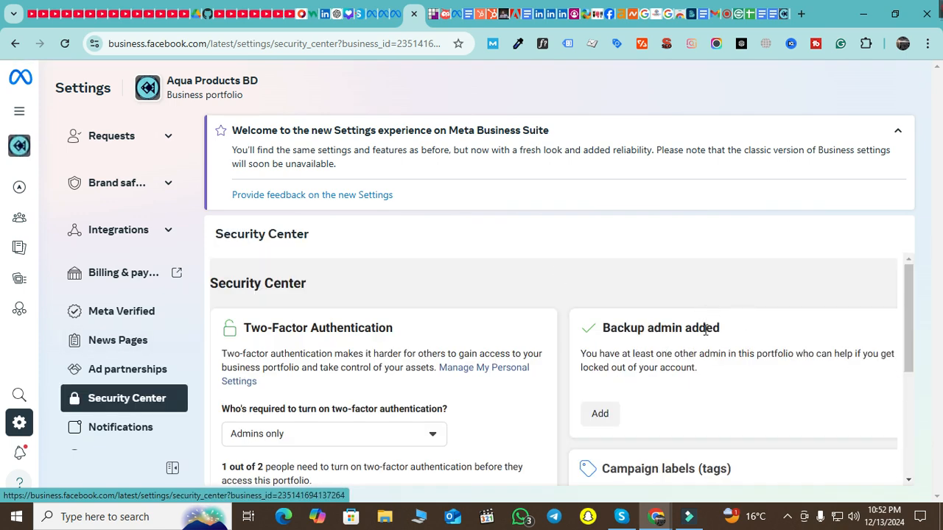
Scroll Security Center to the pending card and highlight the 'Verification for Aqua Products BD' heading
scroll(705, 331, down, 1)
scroll(353, 384, down, 2)
scroll(352, 385, up, 2)
scroll(301, 340, down, 1)
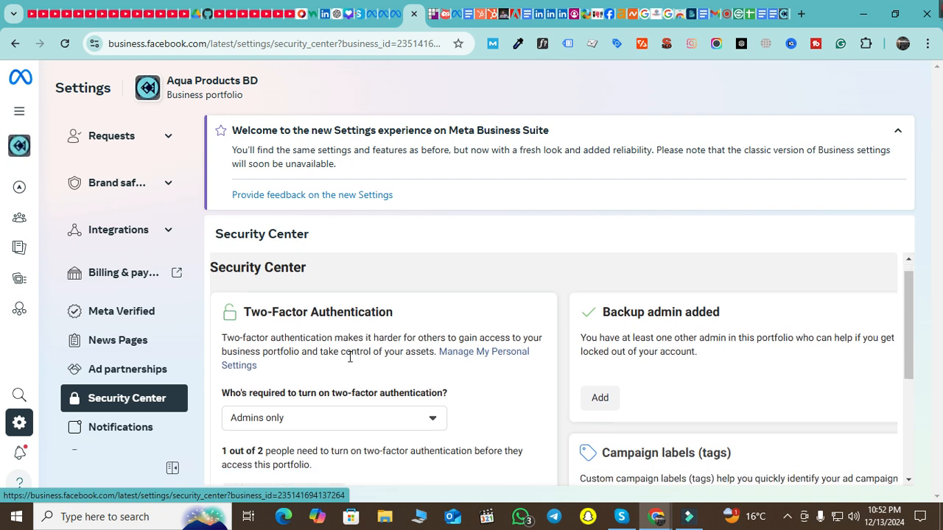
scroll(303, 338, up, 2)
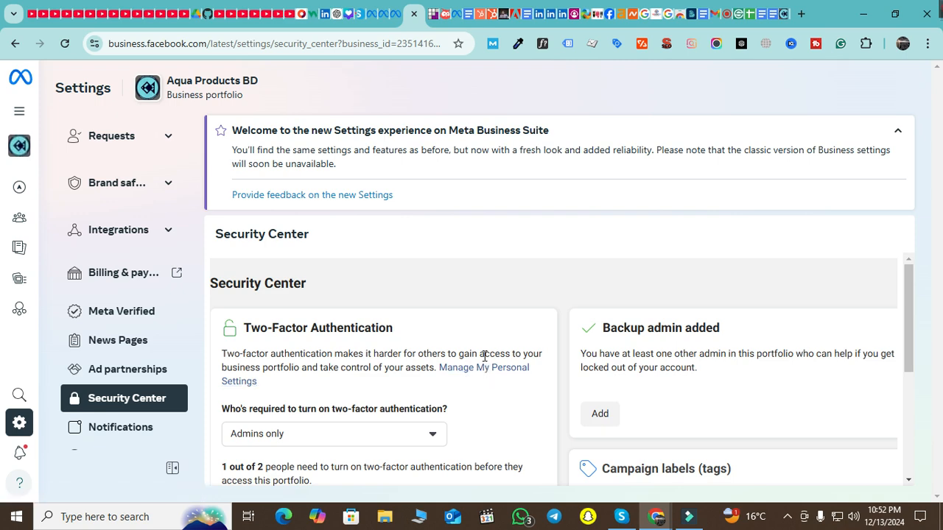
scroll(557, 300, down, 2)
scroll(391, 374, up, 1)
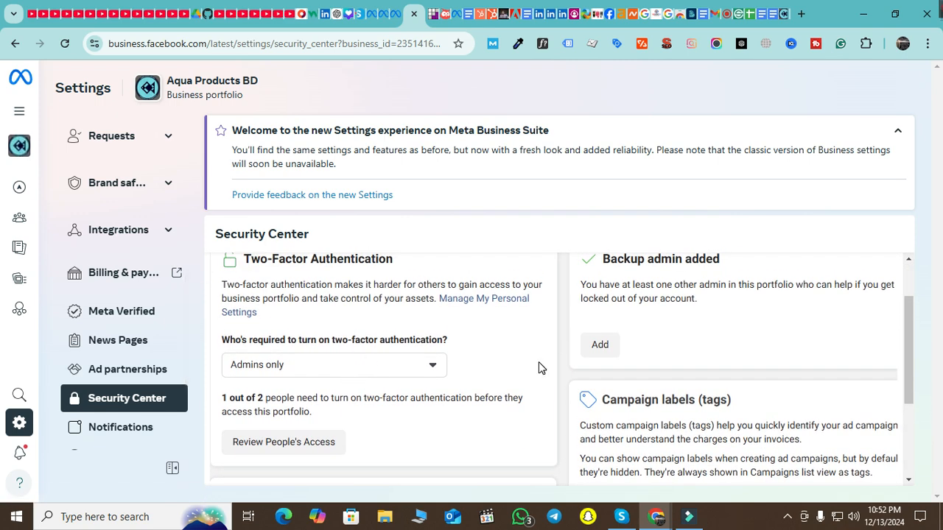
scroll(504, 356, down, 2)
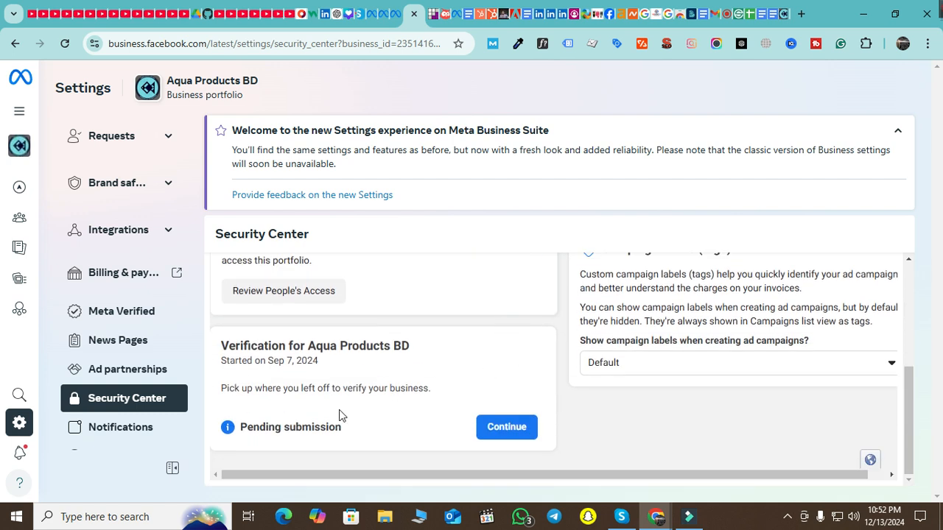
drag(220, 347, 407, 346)
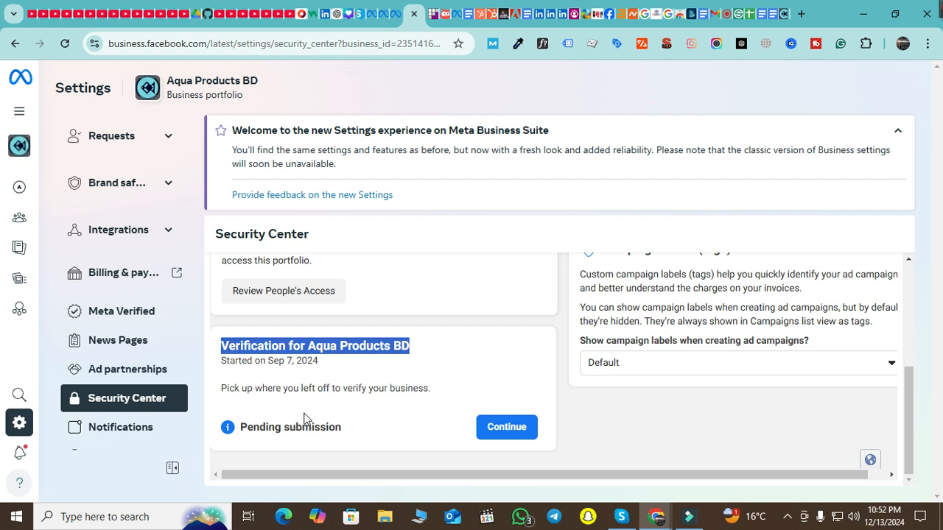
Choose the Business Manager link to bring up the classic settings prompt
scroll(111, 313, up, 5)
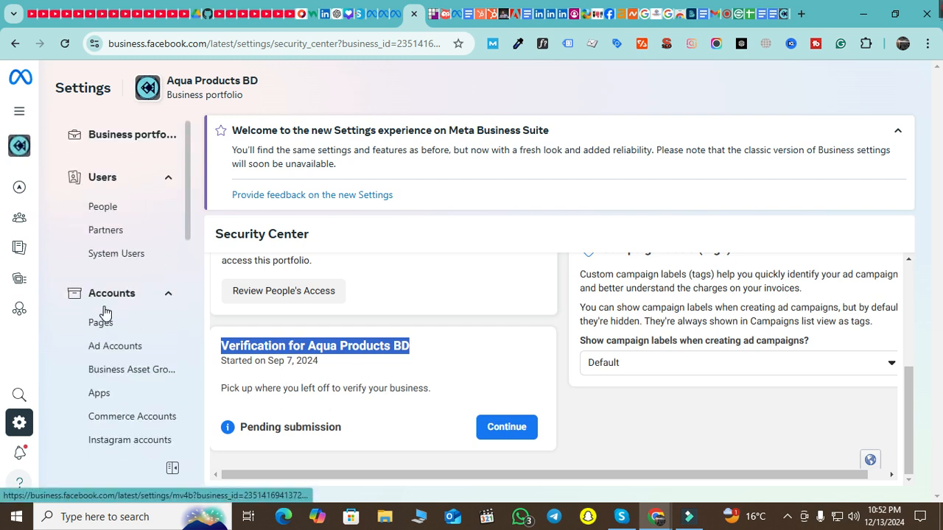
scroll(107, 304, down, 5)
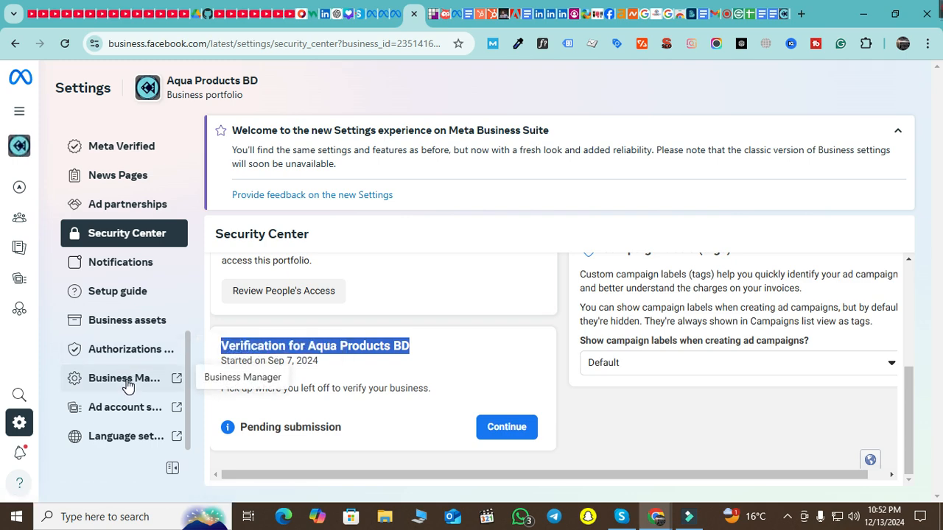
click(125, 379)
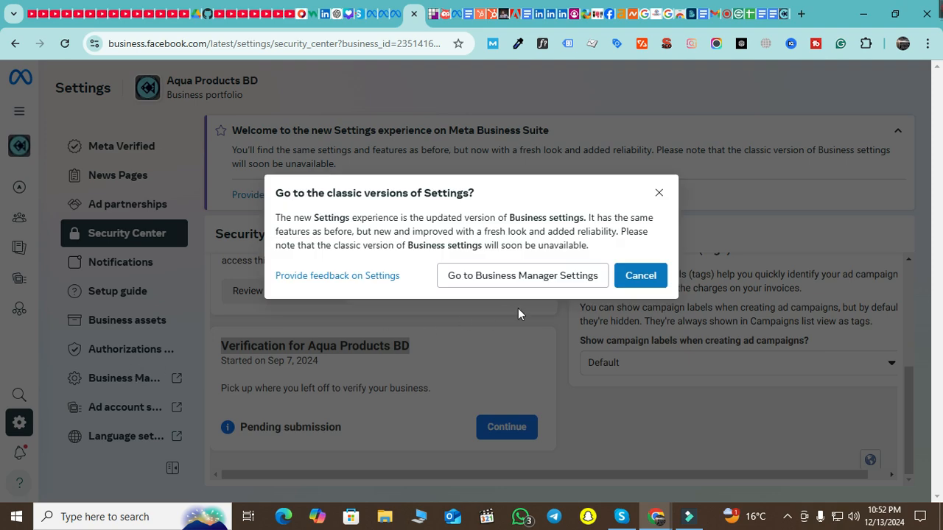
Confirm going to classic Business Manager settings, switch to its new tab, and open Business info
click(549, 278)
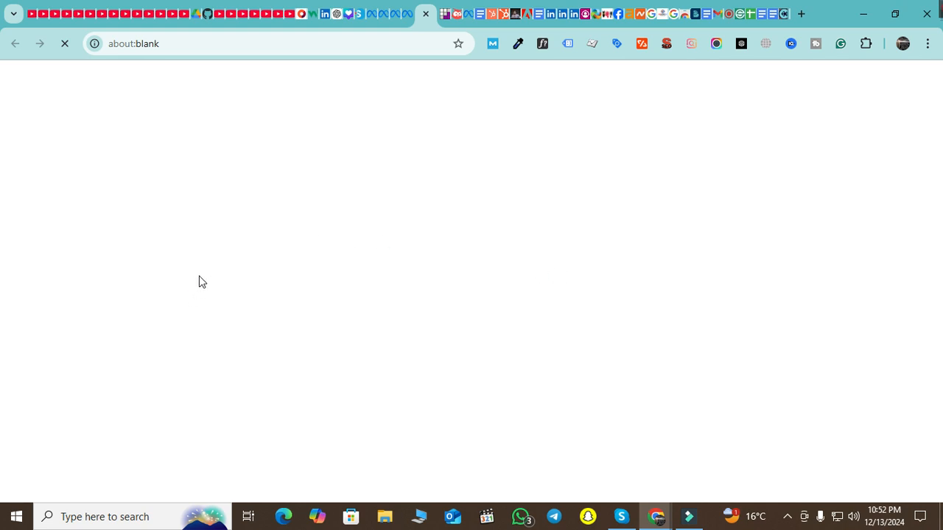
click(406, 20)
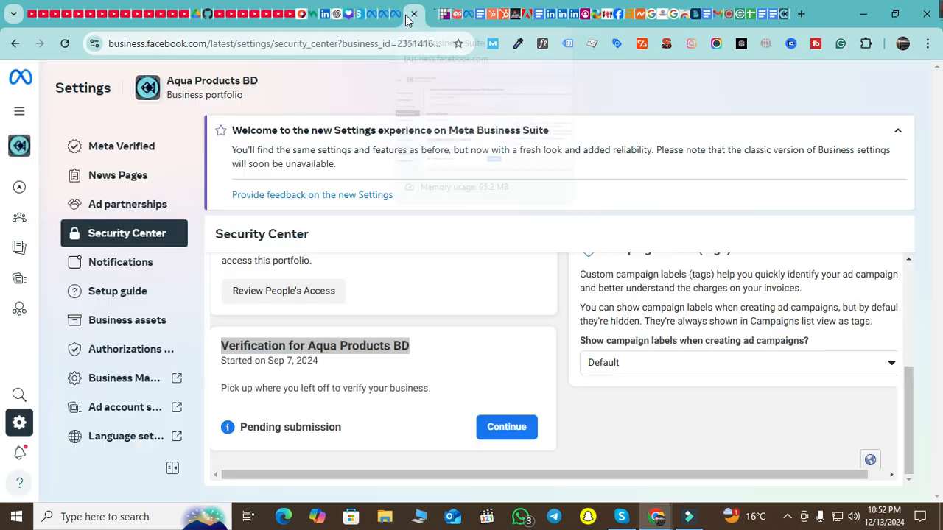
click(430, 19)
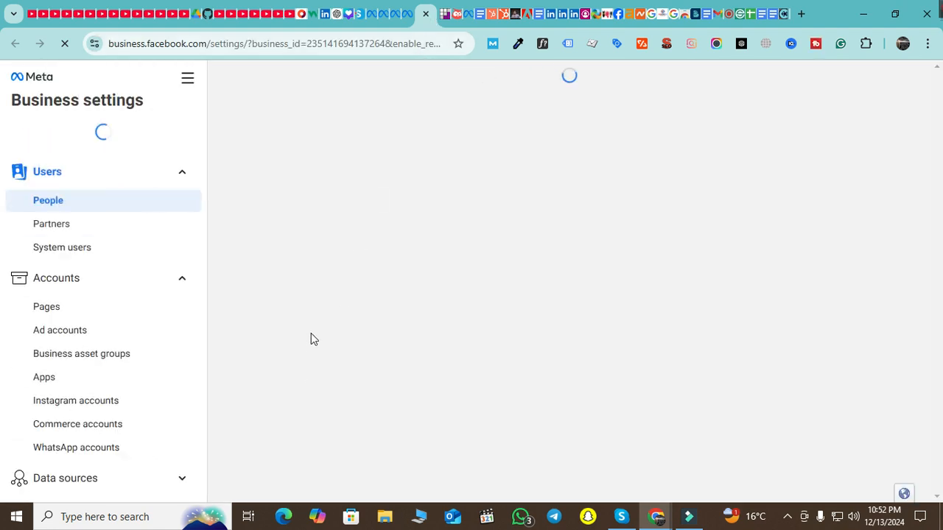
scroll(108, 326, down, 5)
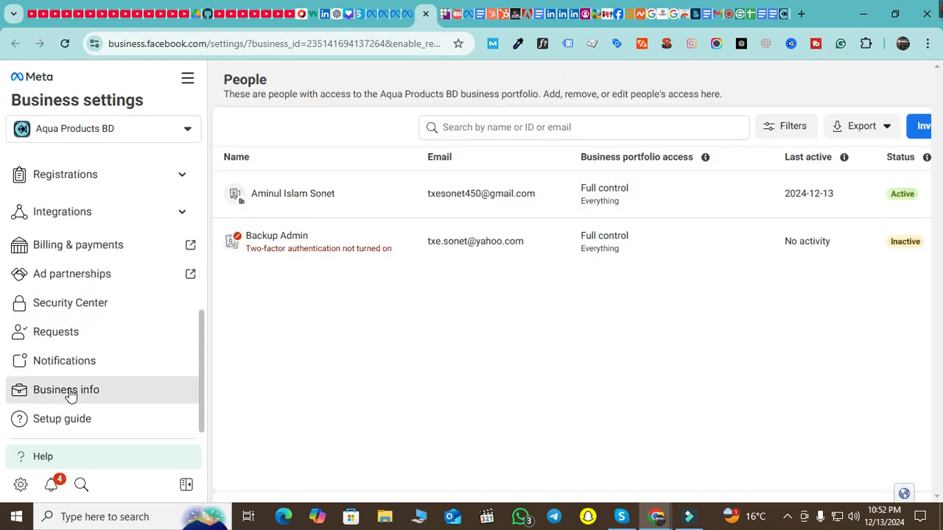
click(70, 395)
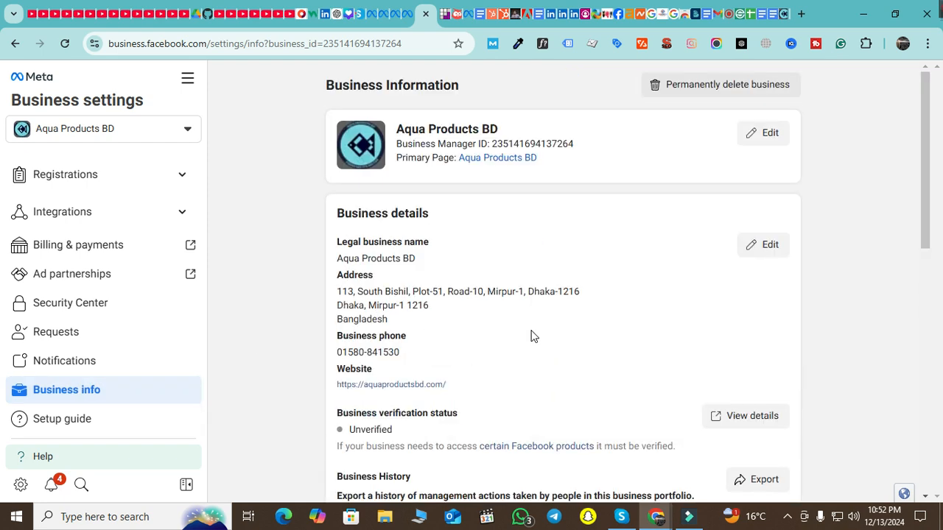
Highlight the Unverified status in Business info, then open the classic Security Center
scroll(533, 336, down, 3)
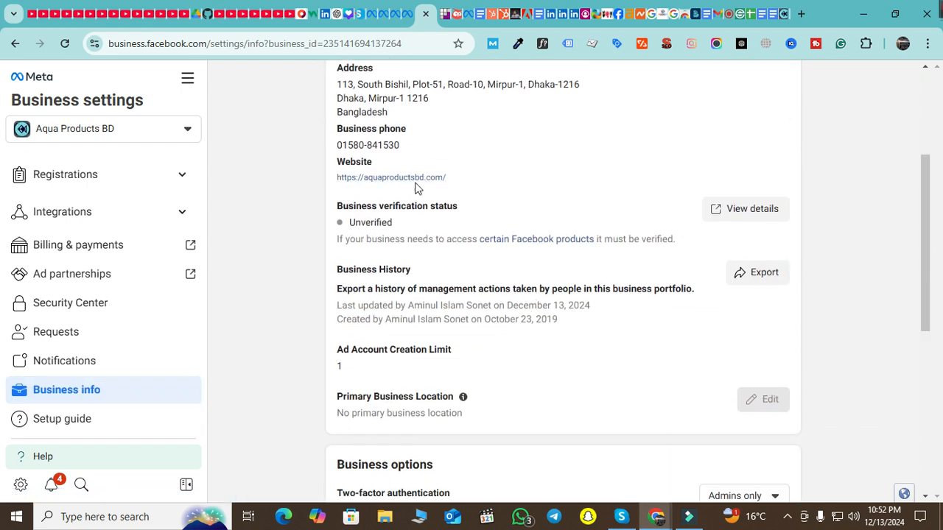
drag(389, 224, 351, 233)
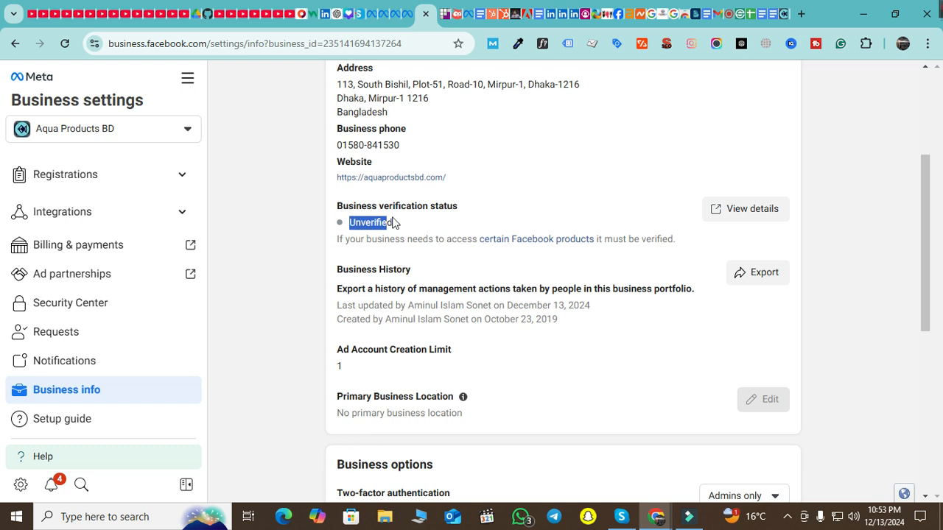
drag(393, 223, 355, 227)
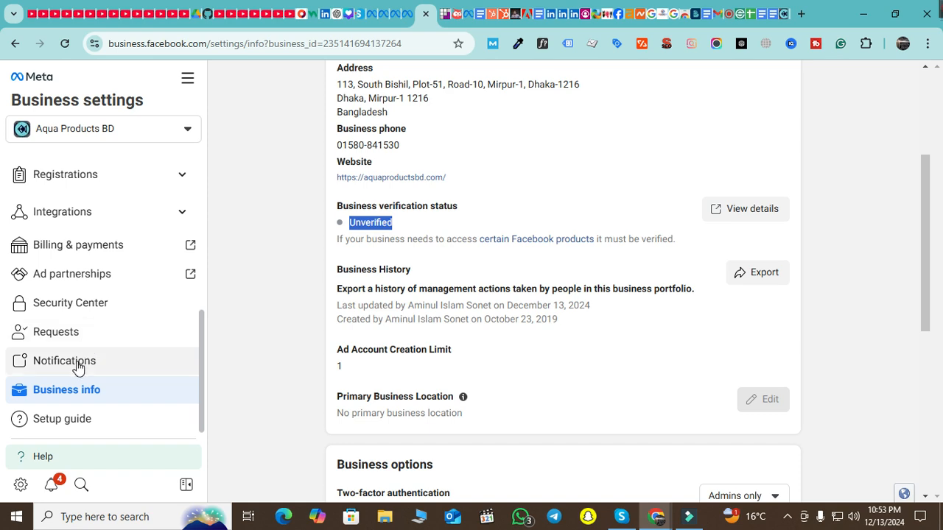
click(106, 313)
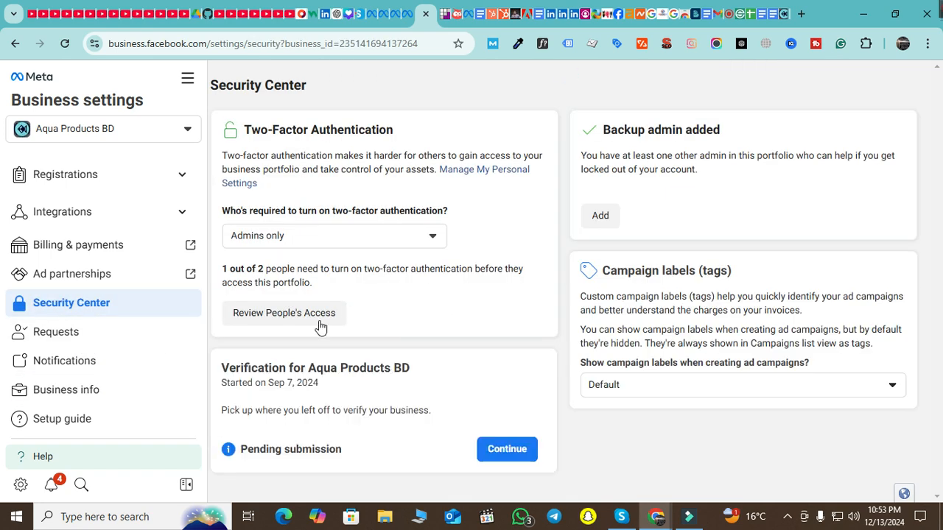
Continue the Aqua Products BD verification and open the accepted documents help in a new tab
click(501, 447)
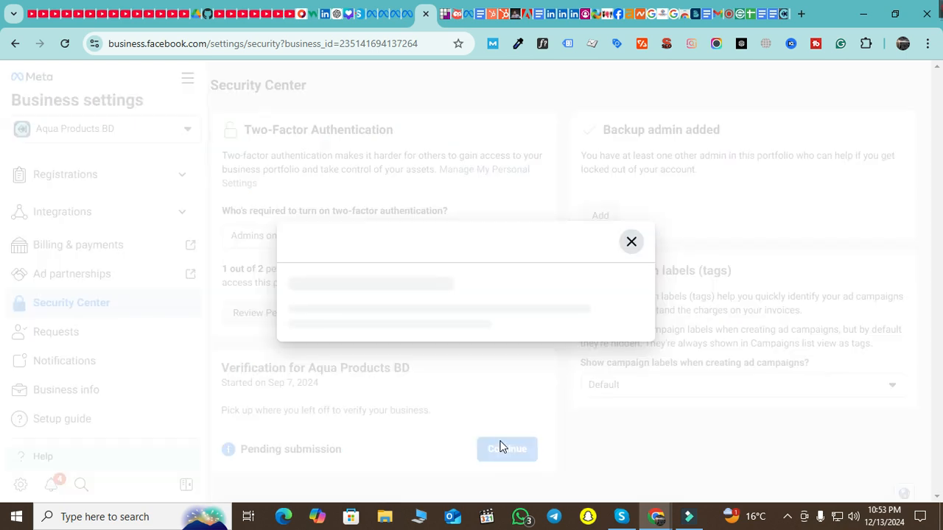
scroll(545, 295, down, 1)
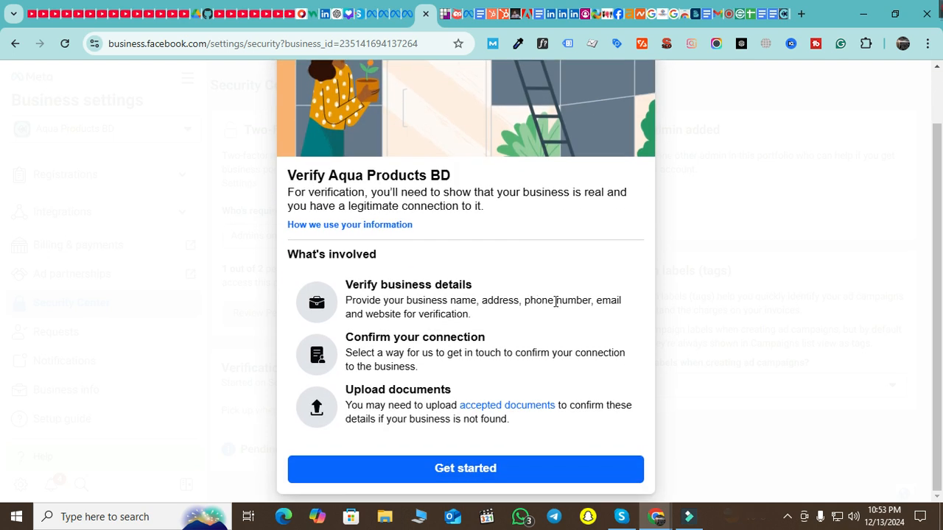
drag(349, 288, 542, 292)
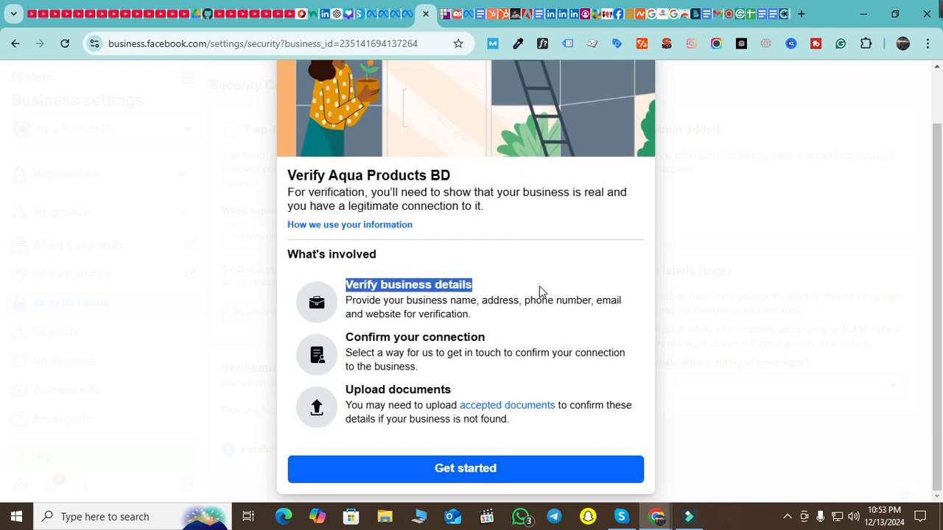
drag(417, 301, 575, 317)
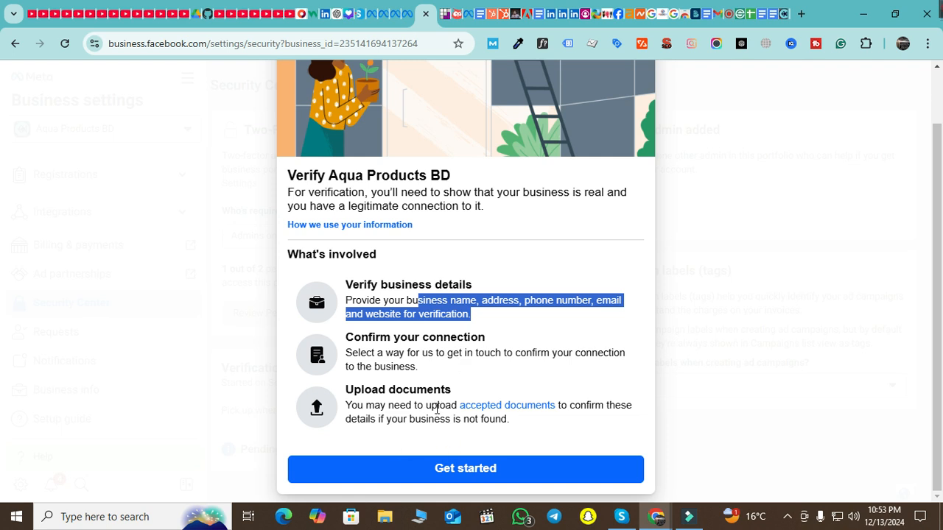
right_click(510, 407)
click(592, 179)
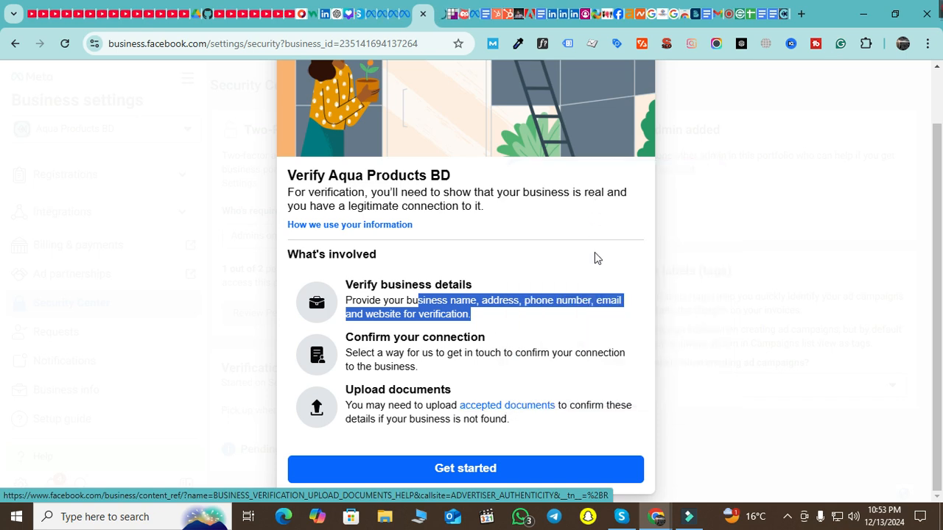
Get started with Bangladesh as the country and scroll the prefilled business details form
click(503, 477)
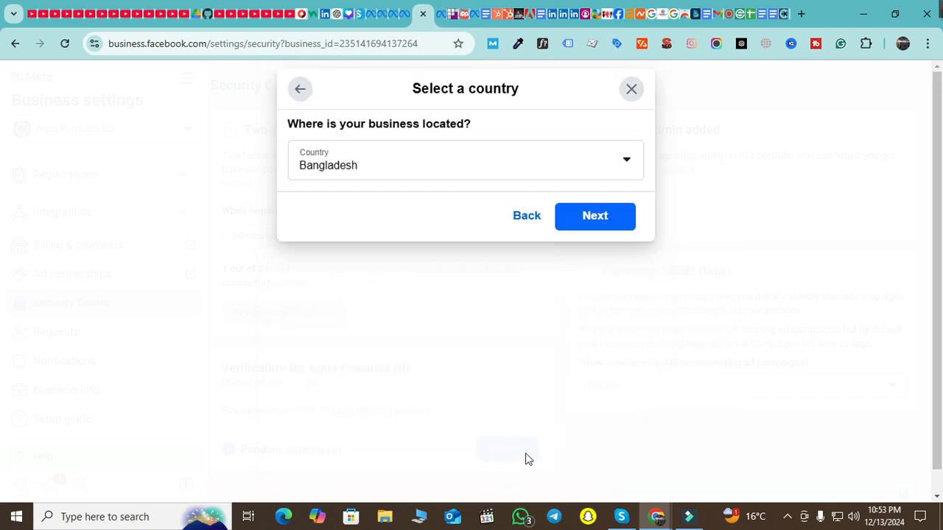
click(583, 218)
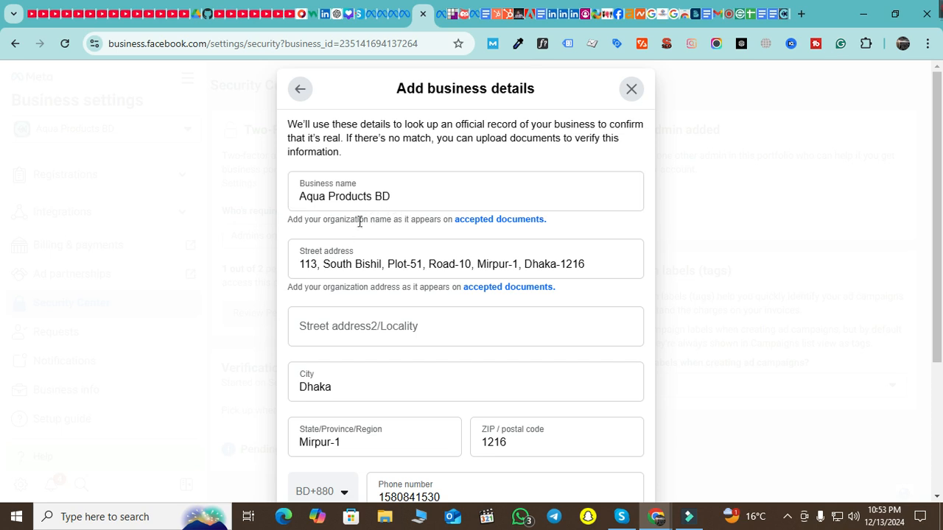
scroll(421, 302, down, 1)
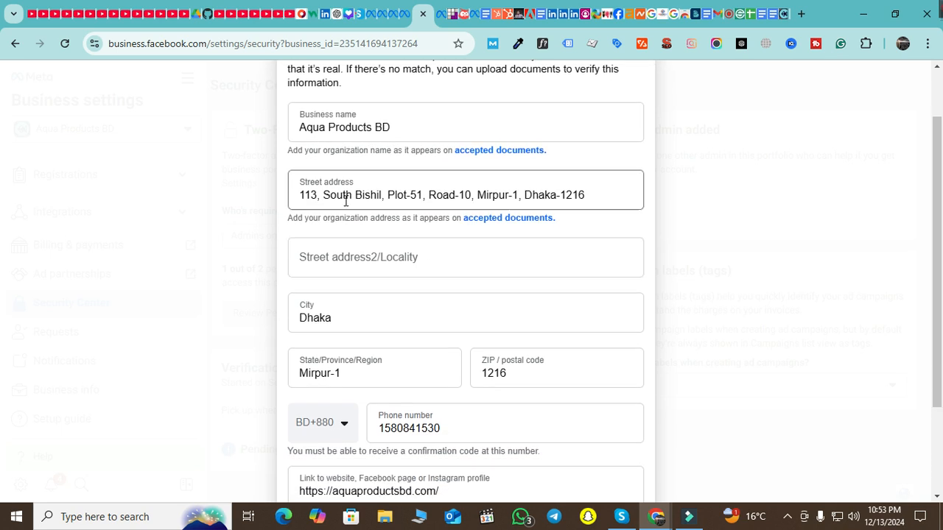
scroll(416, 322, down, 1)
scroll(409, 330, down, 1)
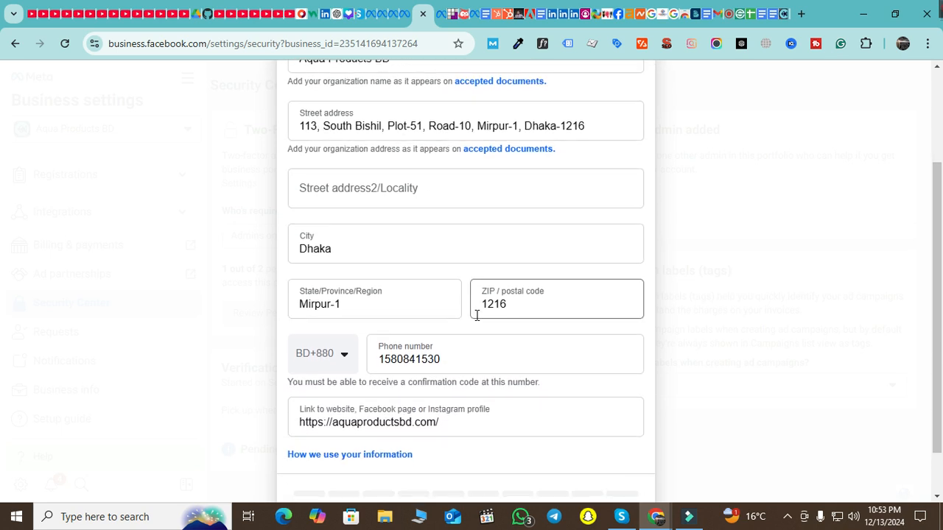
scroll(410, 388, down, 1)
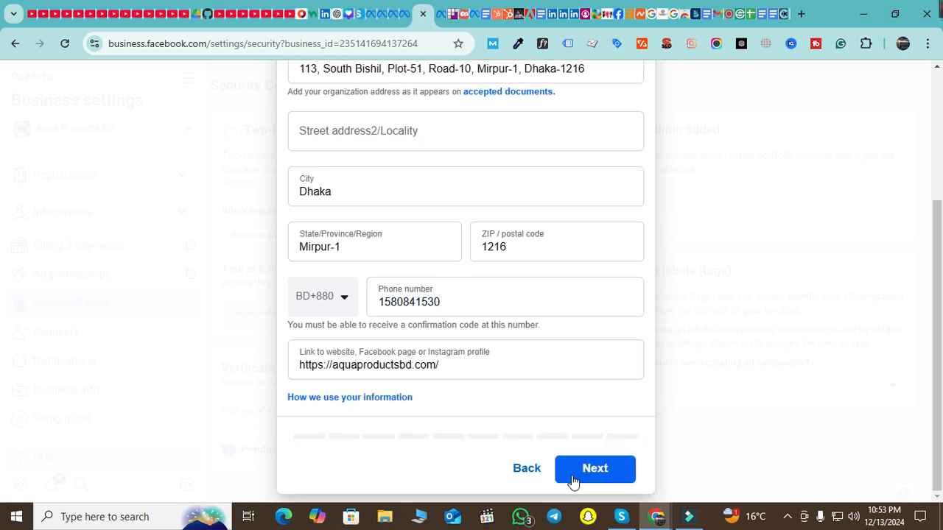
Submit the prefilled business details and scroll through the three public-record matches
click(602, 471)
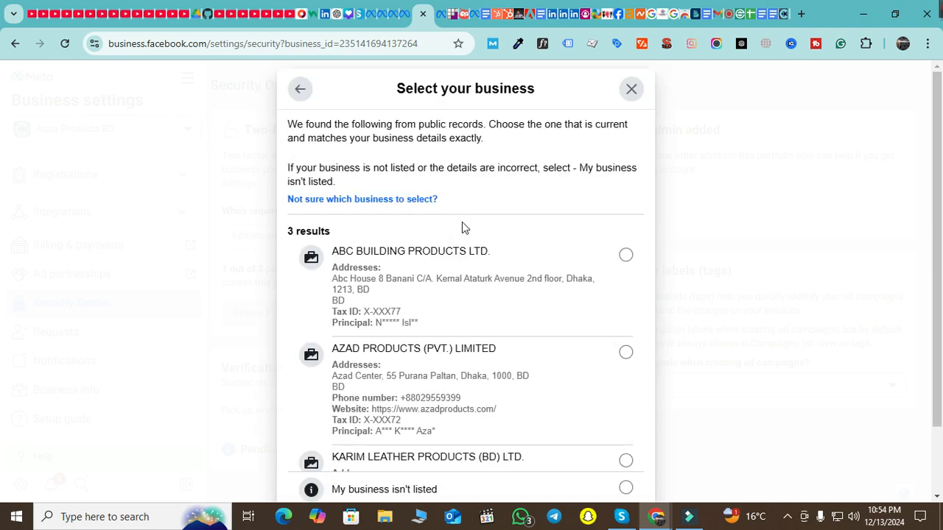
scroll(508, 281, down, 1)
scroll(509, 280, up, 1)
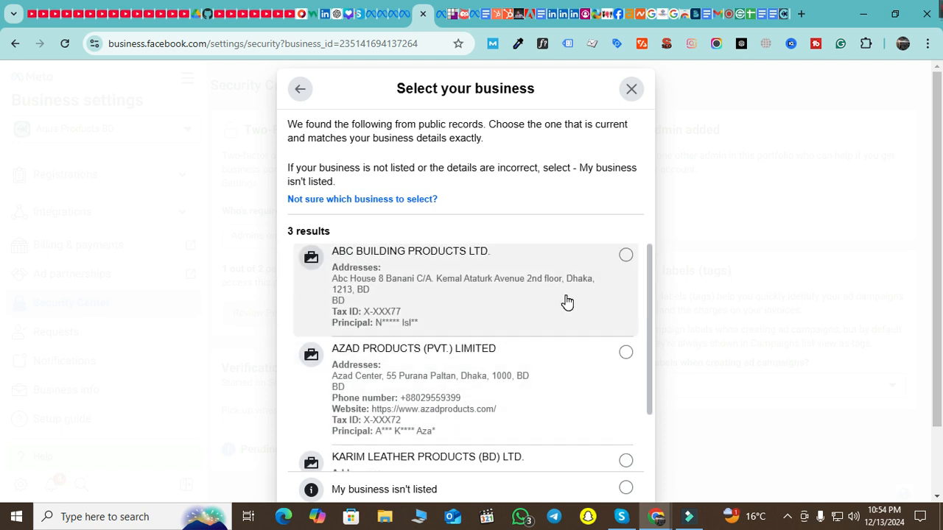
scroll(567, 302, down, 1)
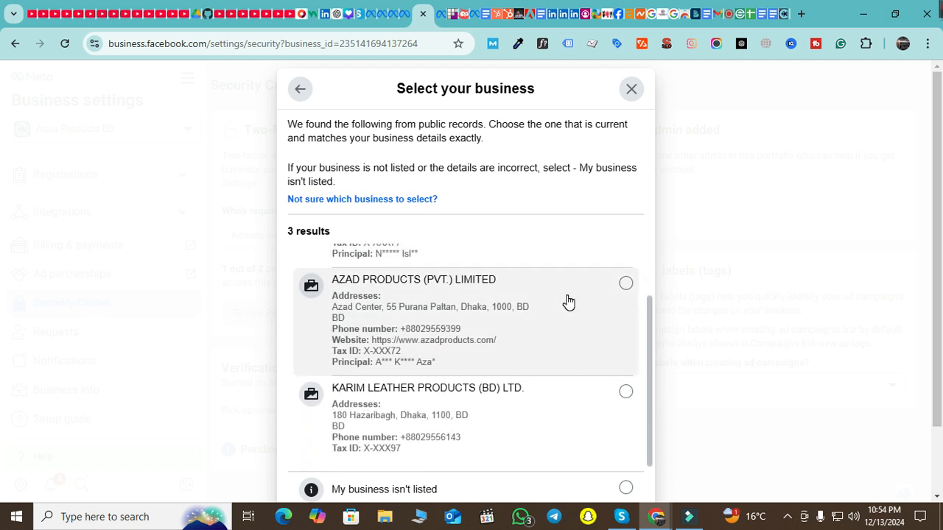
scroll(582, 321, up, 1)
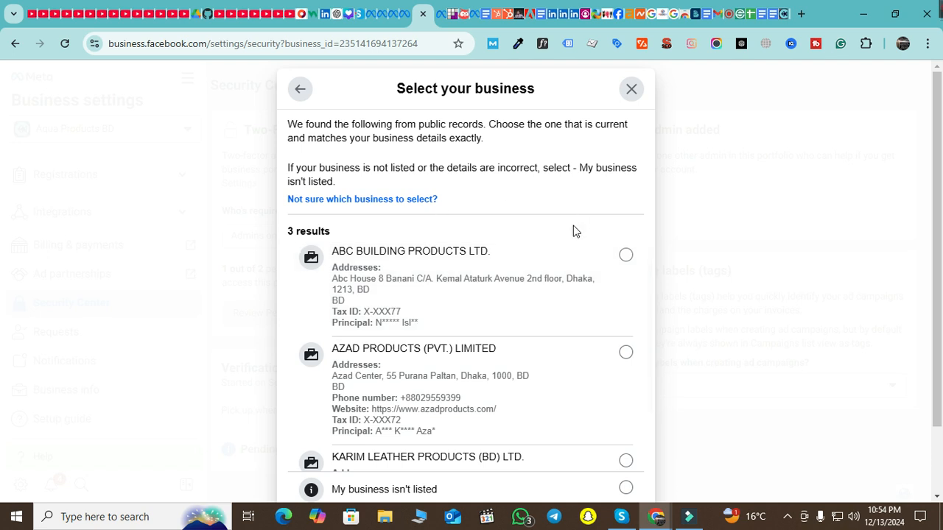
scroll(595, 309, down, 1)
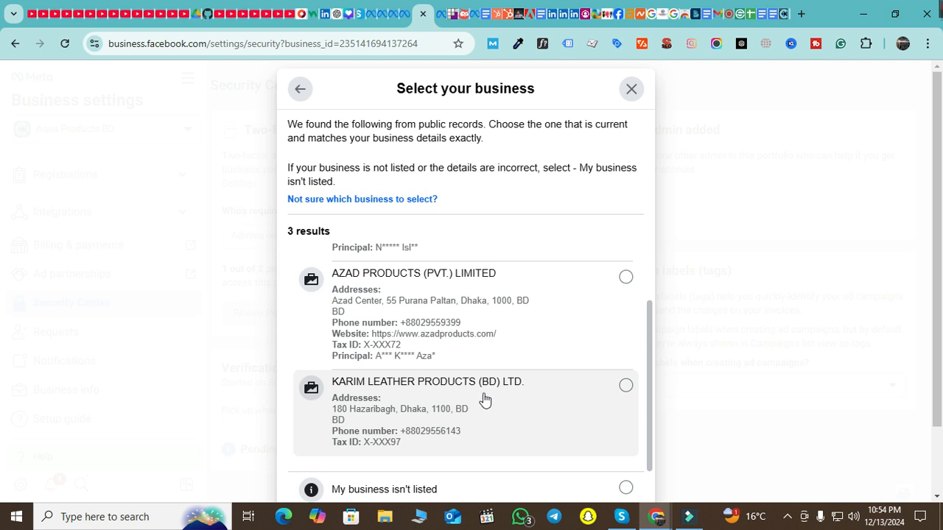
scroll(486, 398, up, 1)
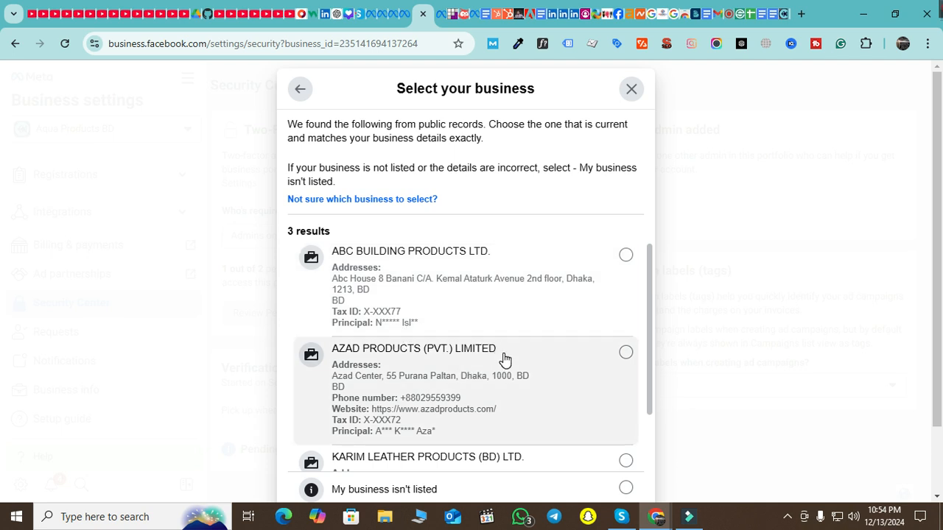
scroll(509, 309, down, 2)
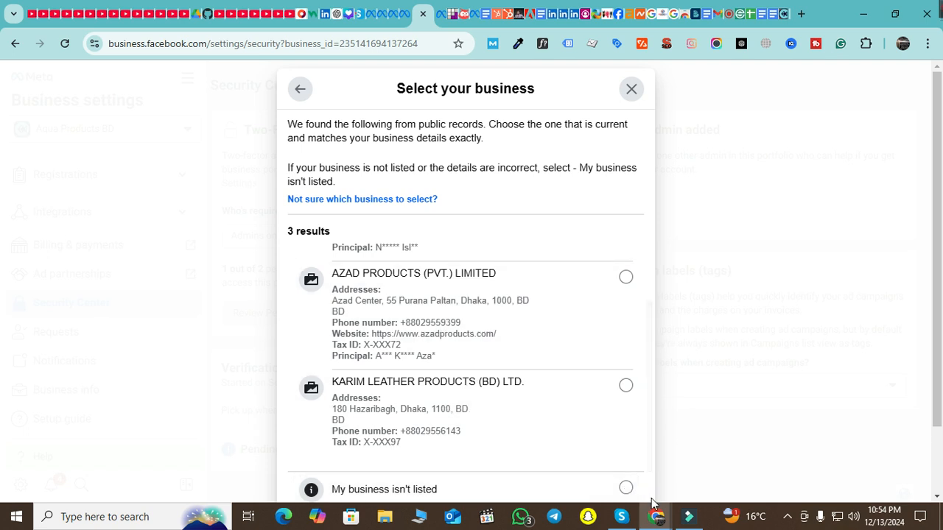
Select 'My business isn't listed' rather than any of the three public-record matches
click(626, 488)
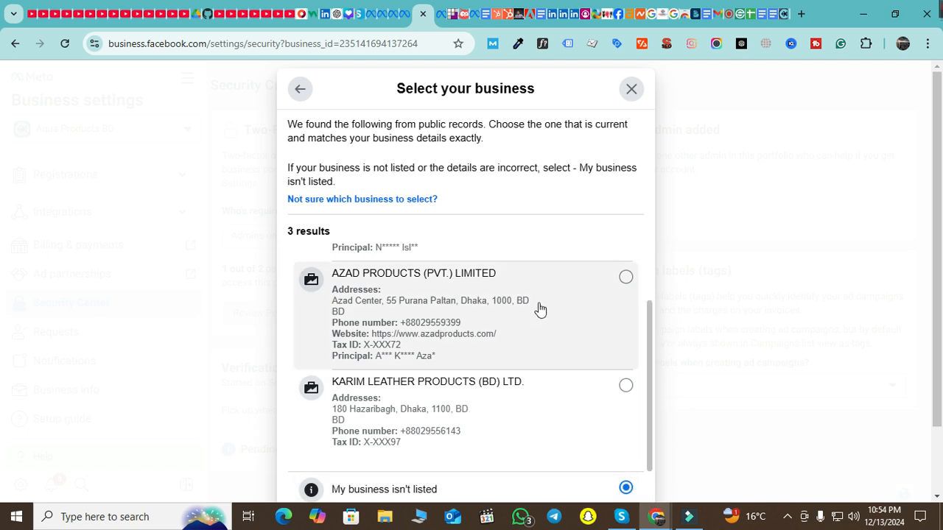
scroll(872, 90, down, 2)
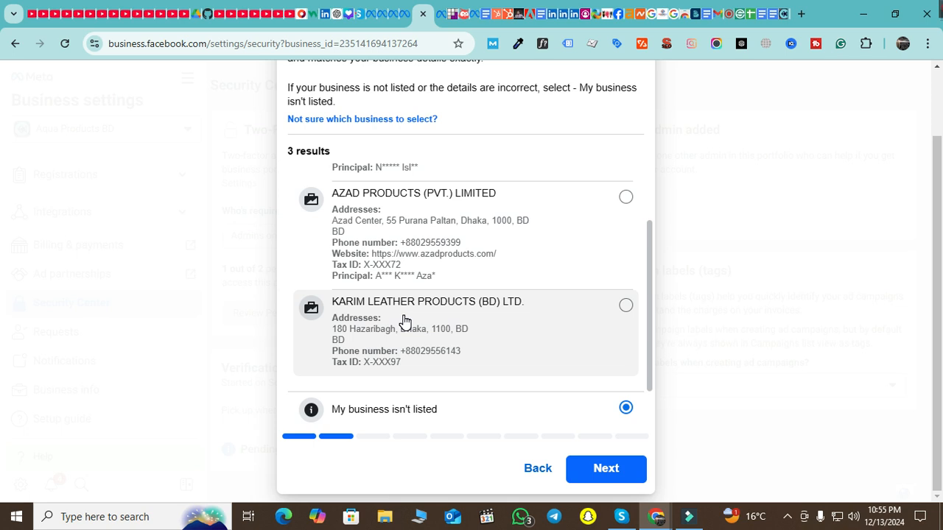
scroll(501, 274, up, 1)
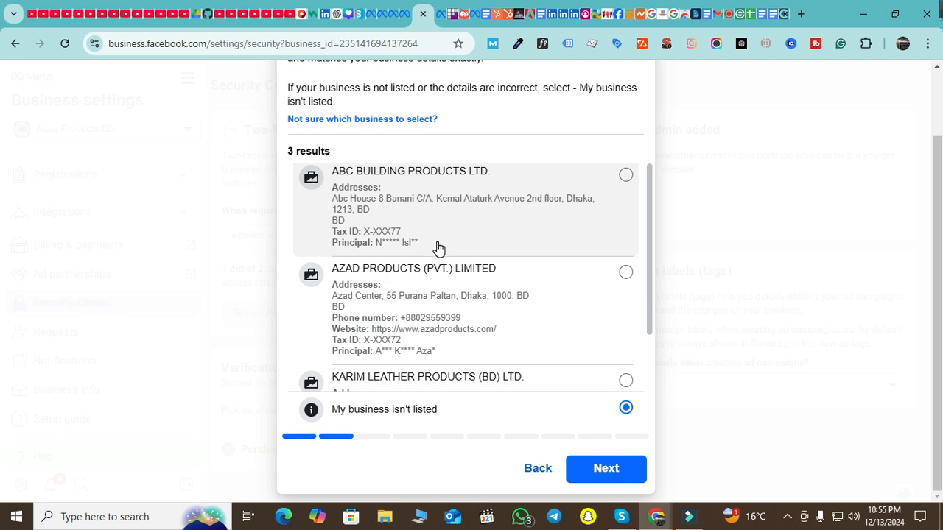
scroll(439, 251, down, 1)
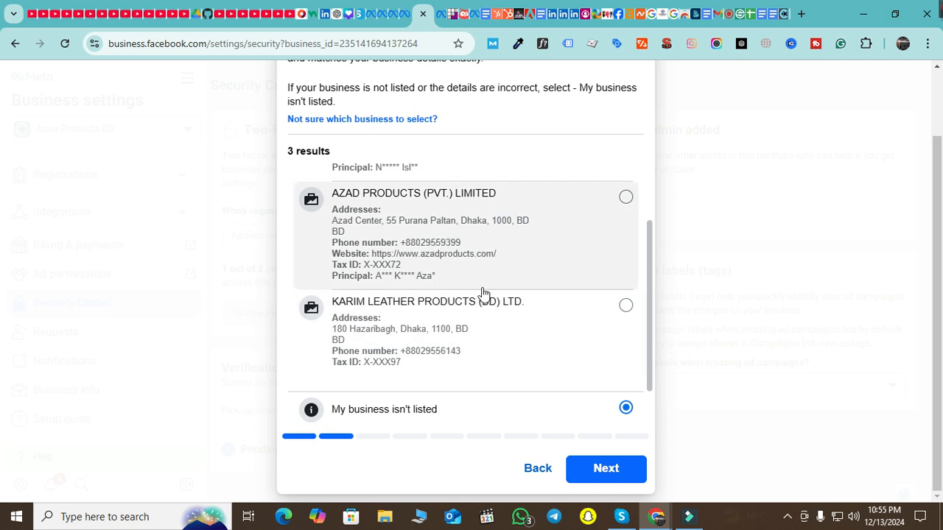
scroll(482, 294, up, 1)
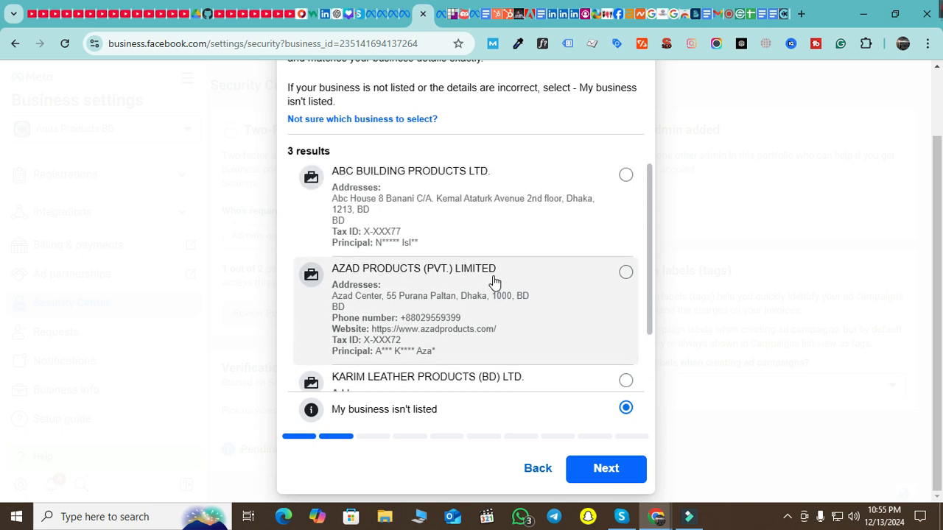
scroll(496, 277, down, 1)
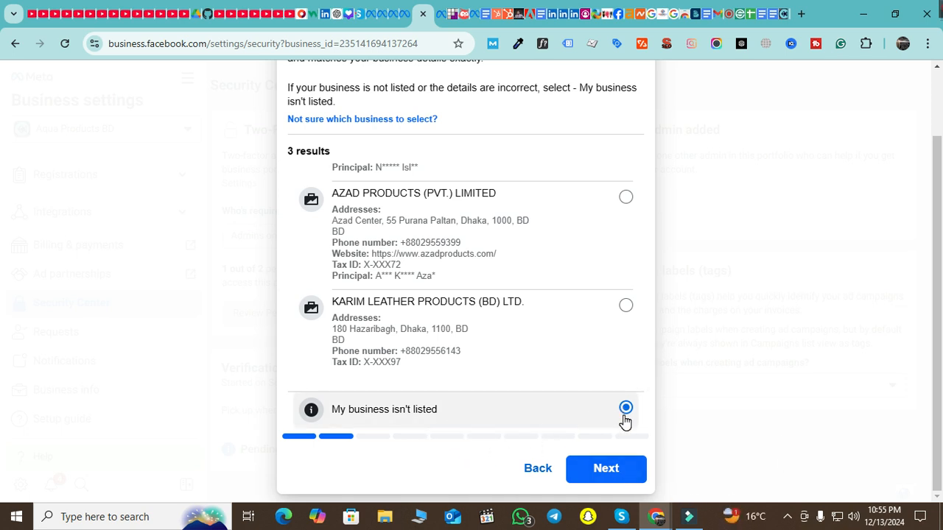
Confirm the business isn't listed and choose Text message (SMS) to receive the confirmation code
click(618, 472)
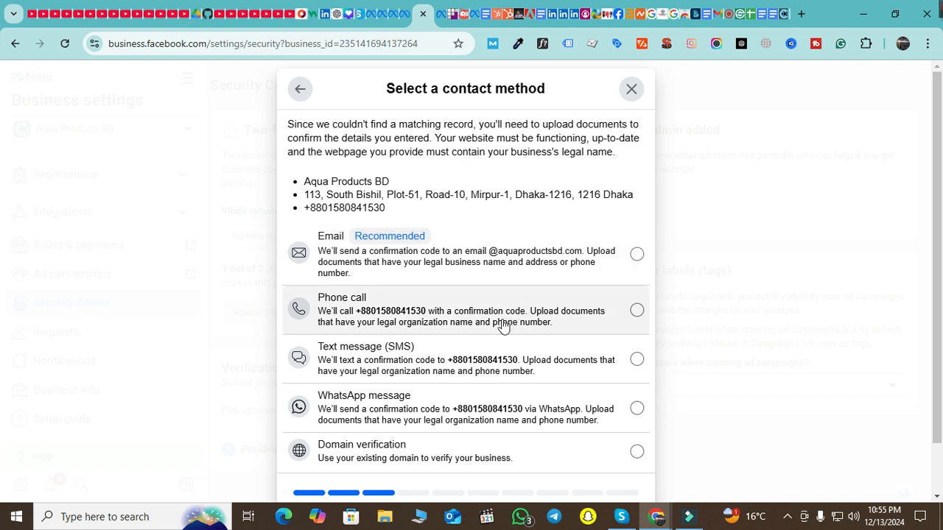
scroll(499, 333, down, 1)
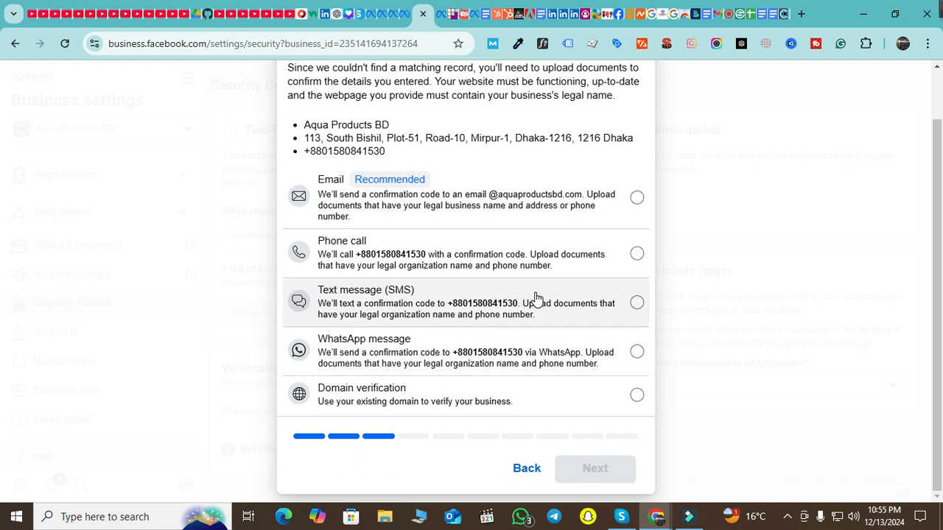
click(543, 314)
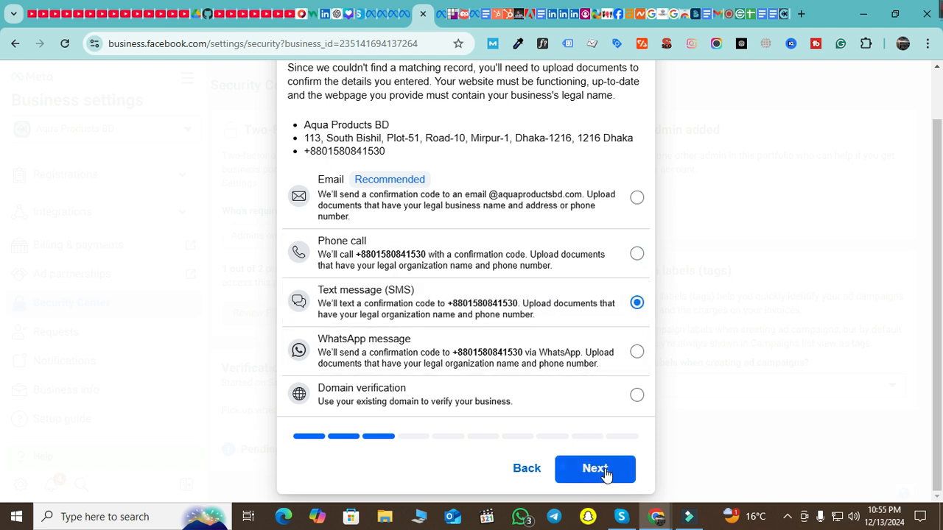
click(605, 470)
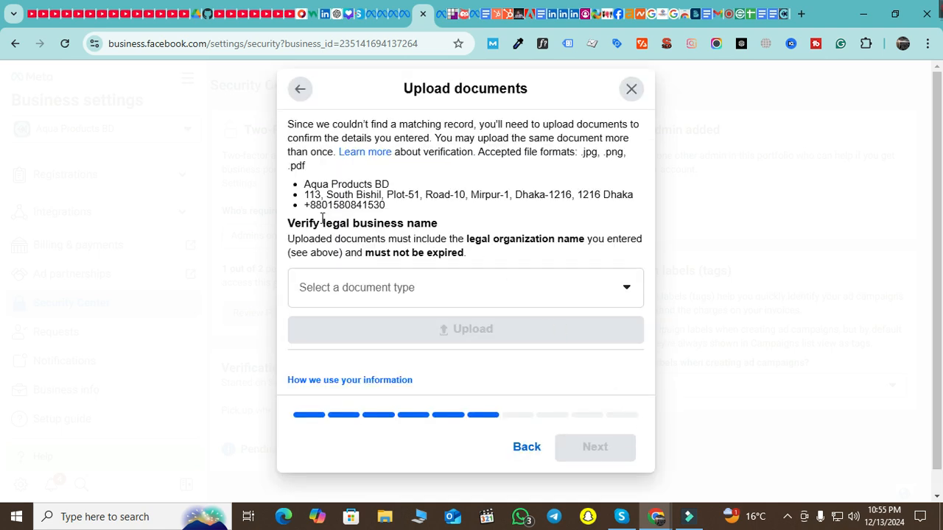
Choose Business Bank Statement as the verification document type, then go to the Google Meet call
click(373, 296)
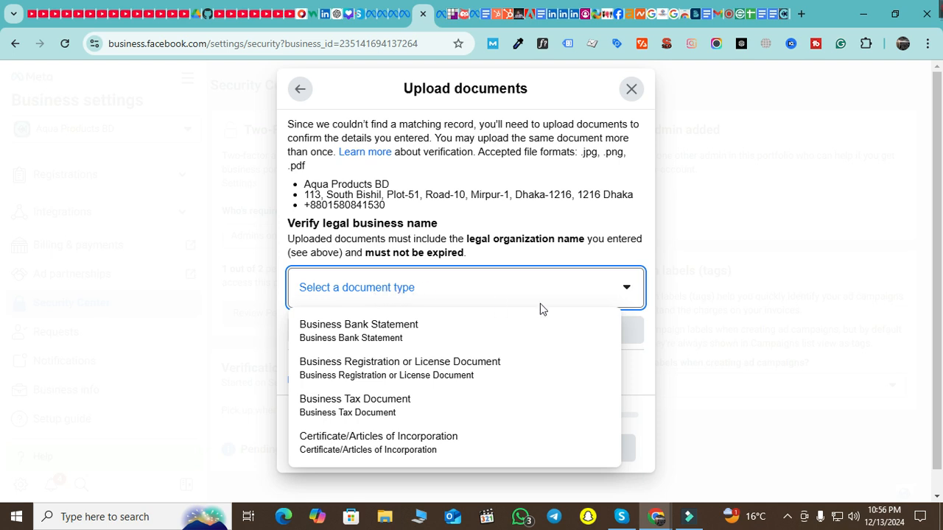
click(519, 178)
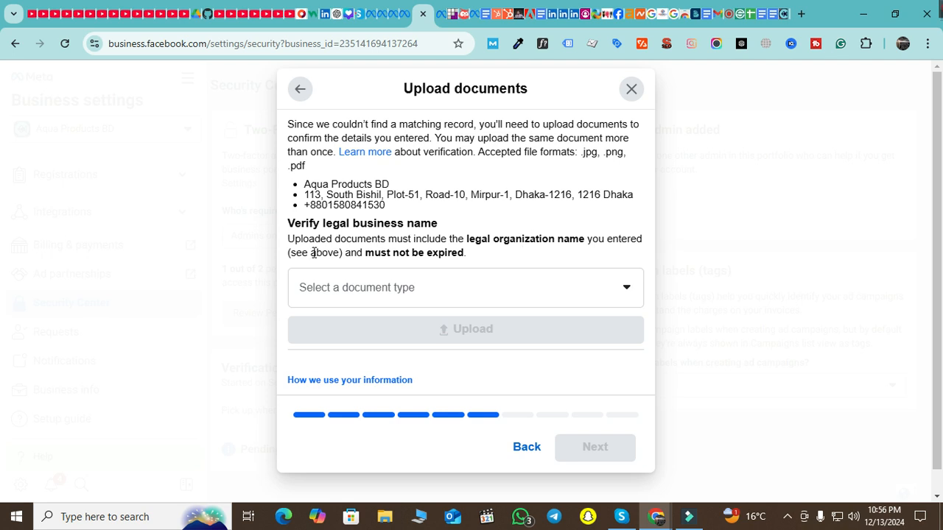
click(440, 287)
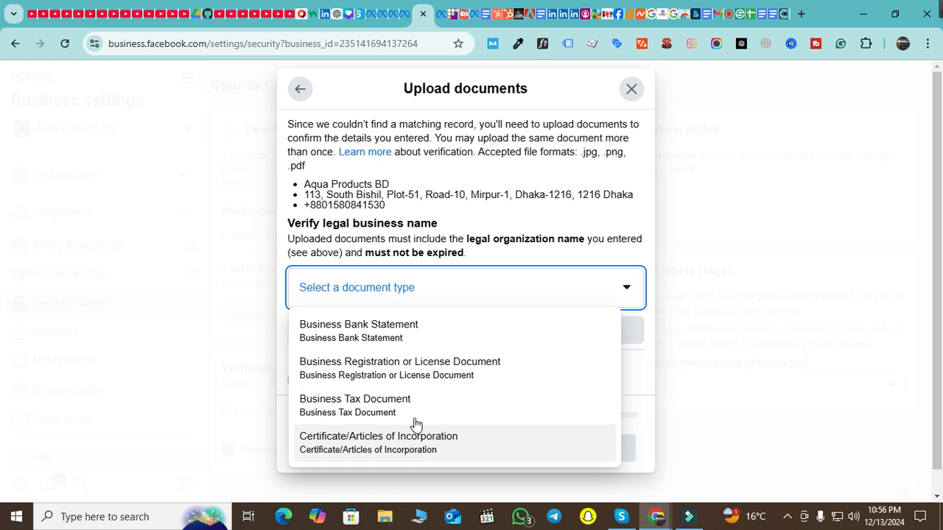
click(404, 336)
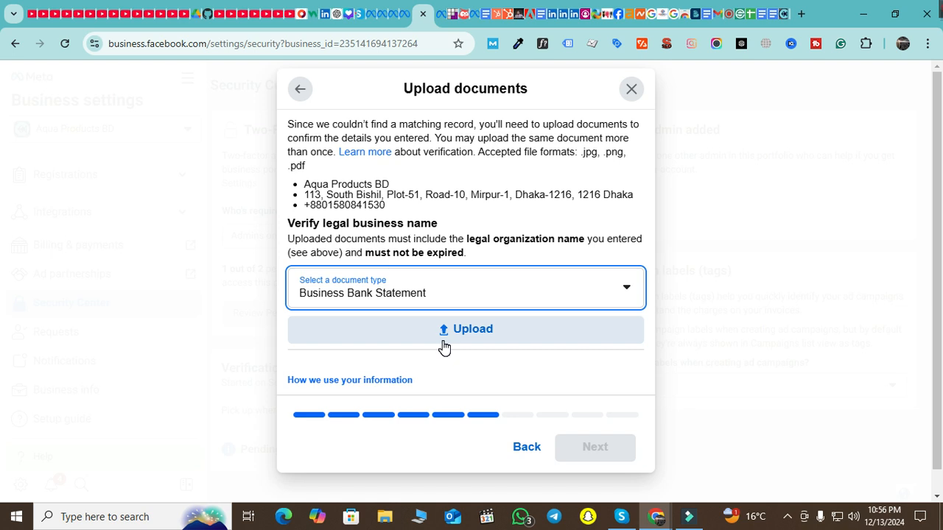
click(729, 14)
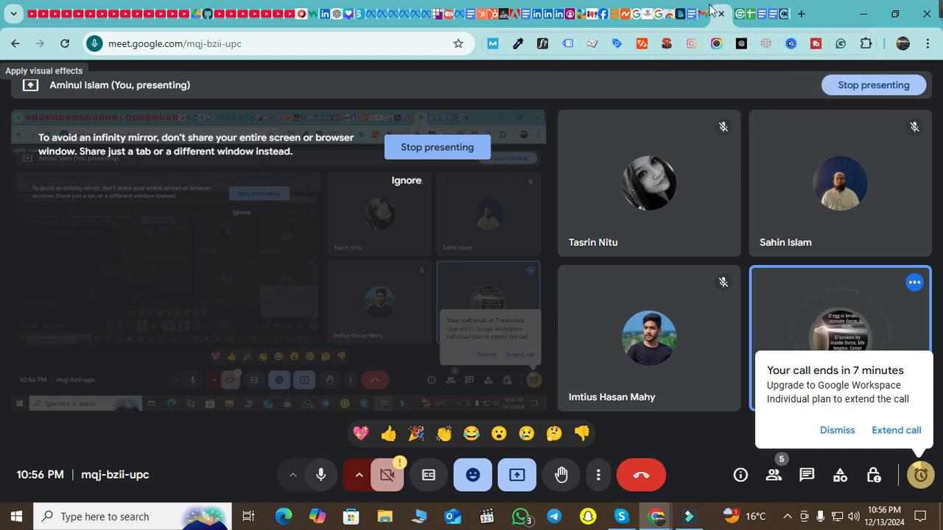
Look through the open tabs and review the Security Center settings page
click(380, 14)
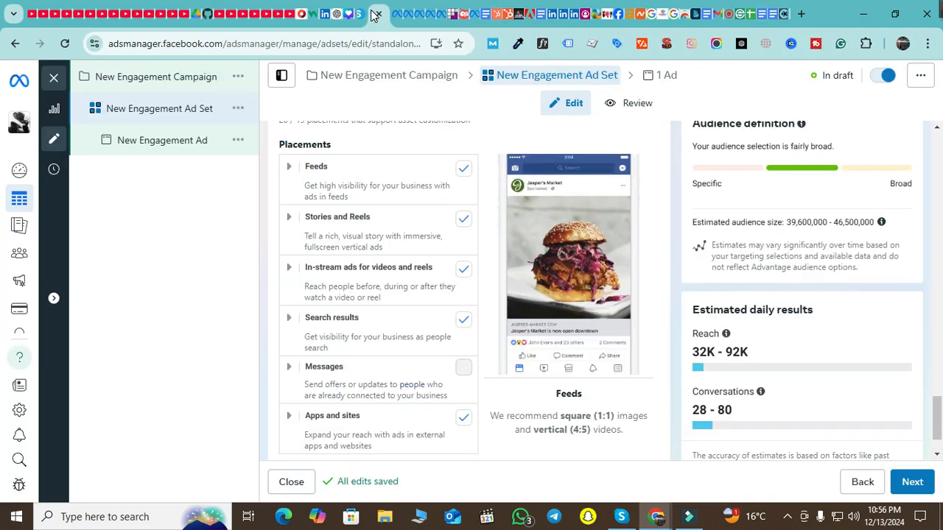
click(442, 19)
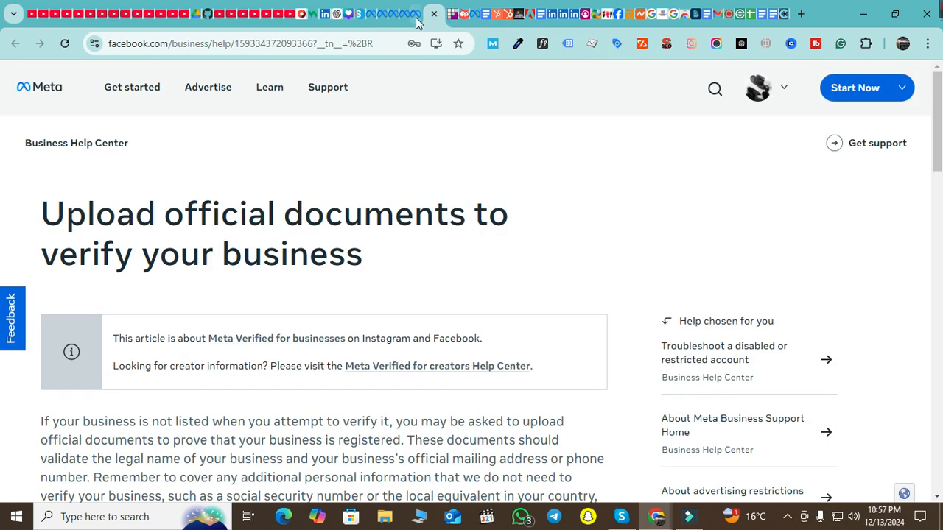
click(416, 17)
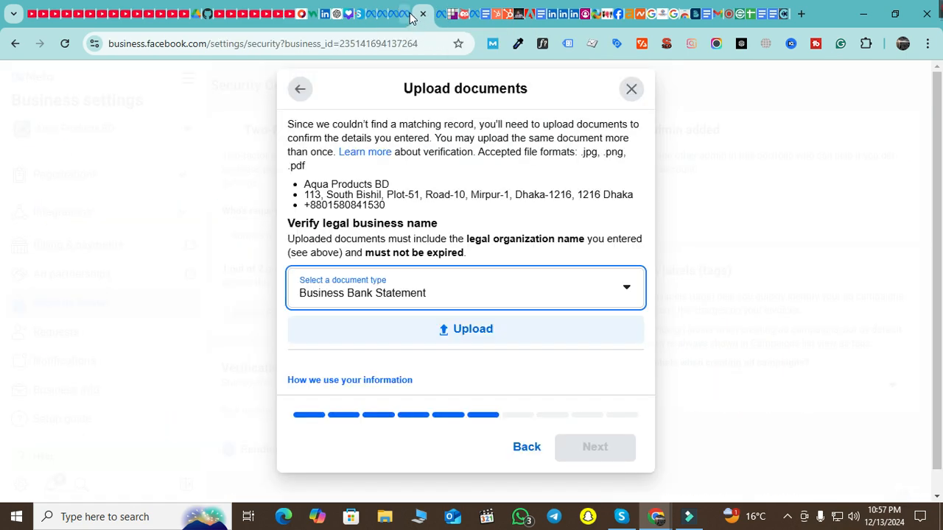
click(410, 18)
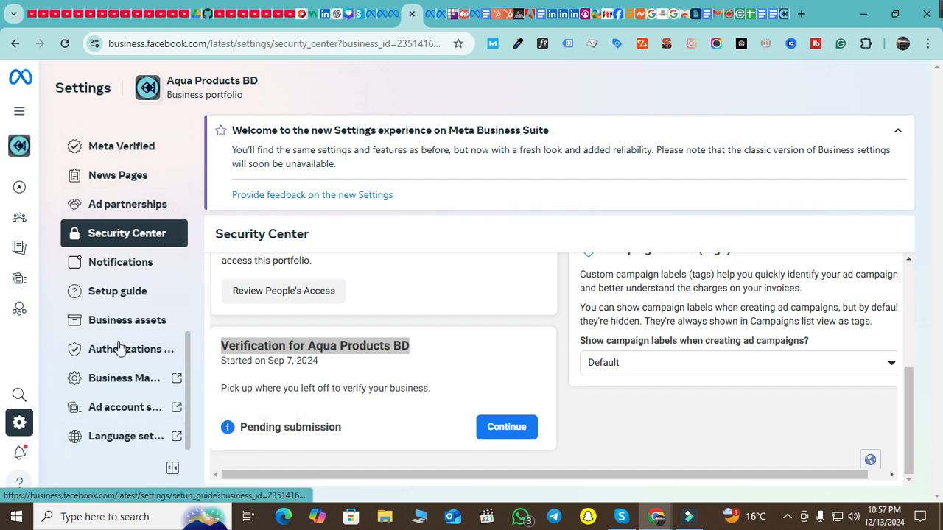
scroll(127, 381, up, 5)
scroll(127, 381, up, 3)
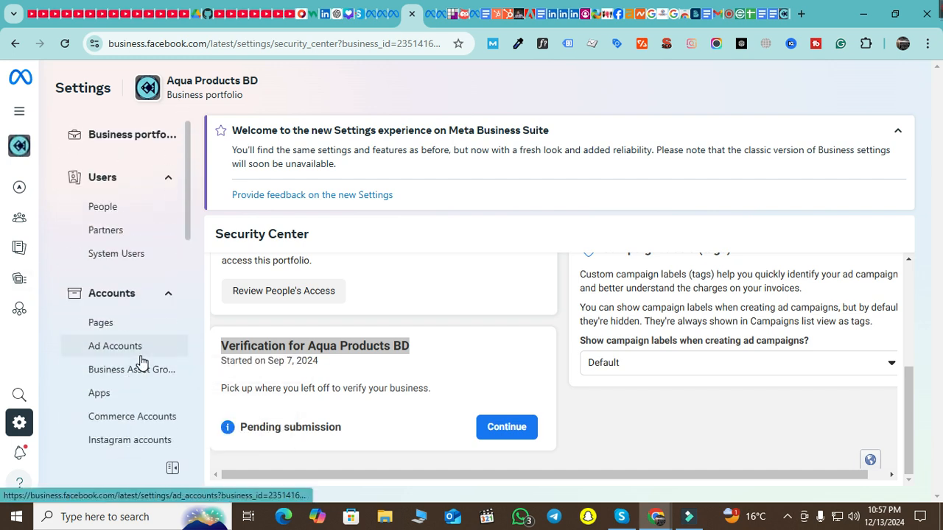
scroll(145, 357, down, 4)
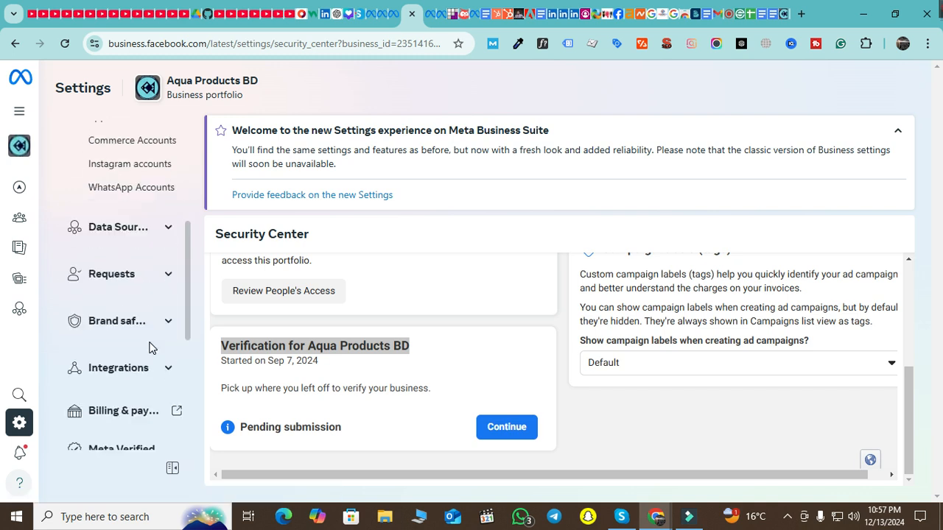
scroll(149, 348, down, 4)
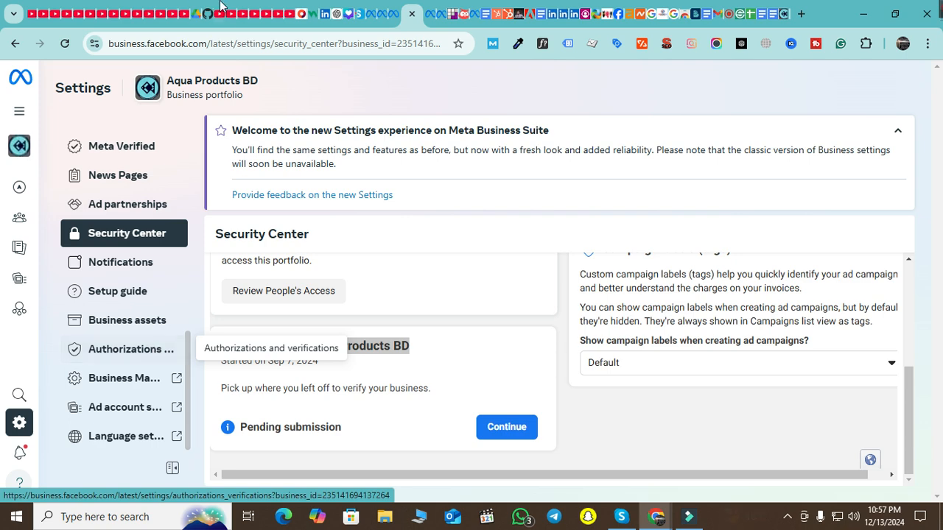
Close the old Business Settings, Help Center and upload-documents tabs, keeping Security Center open
click(411, 13)
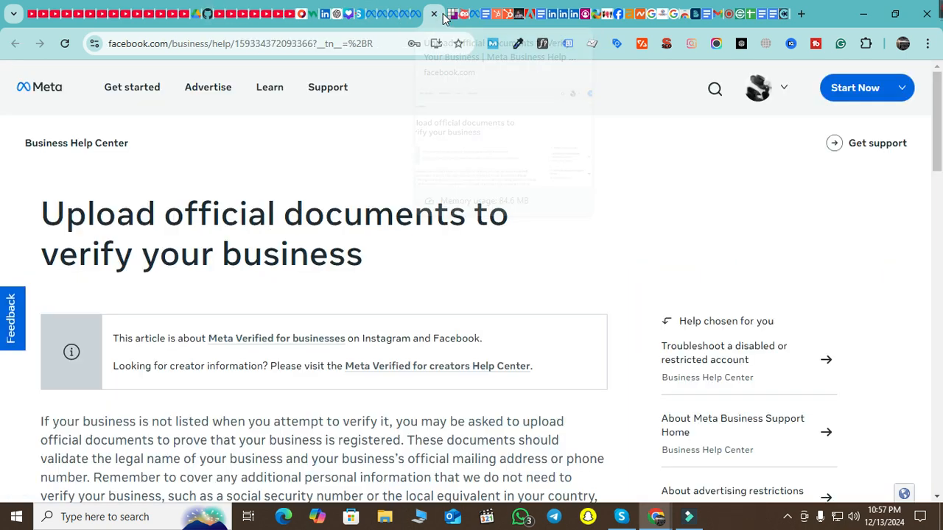
click(432, 14)
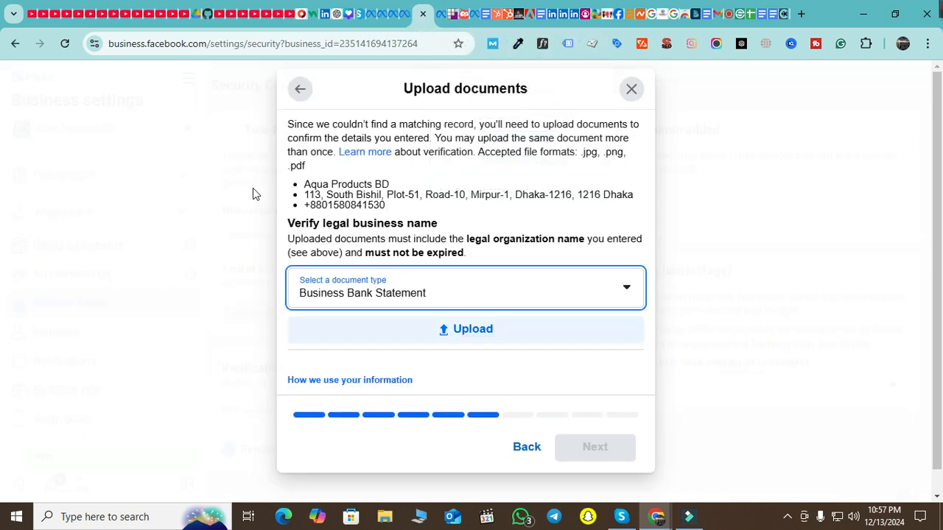
click(411, 14)
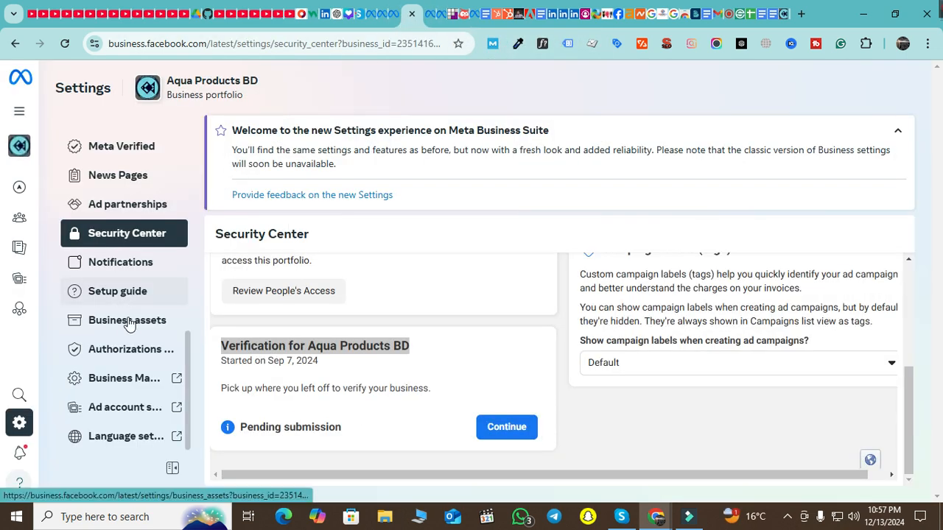
scroll(133, 331, up, 3)
scroll(140, 335, down, 3)
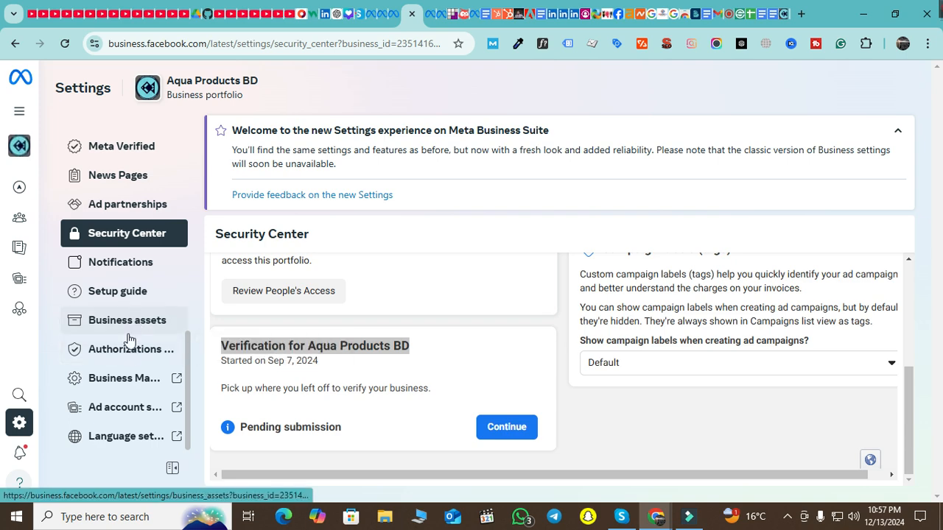
scroll(736, 368, up, 5)
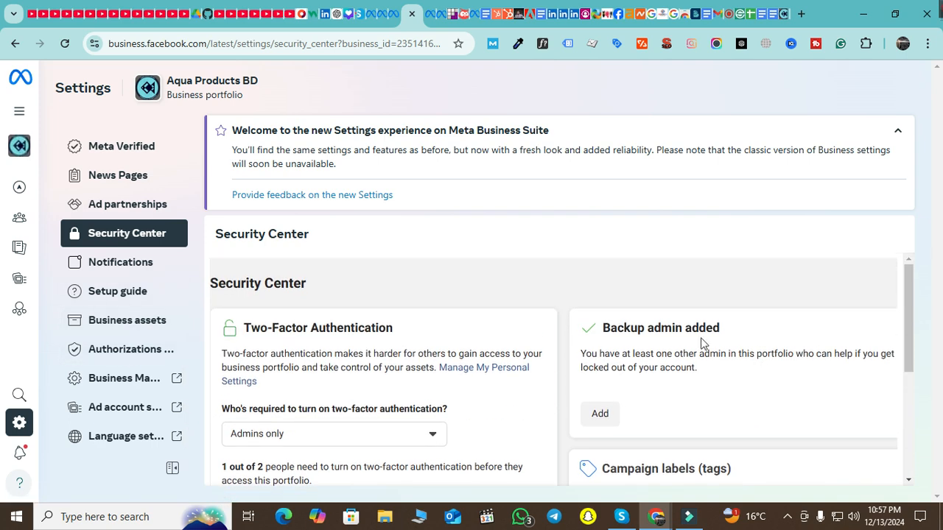
Add a backup admin from Security Center, bringing up the Invite people dialog
click(602, 398)
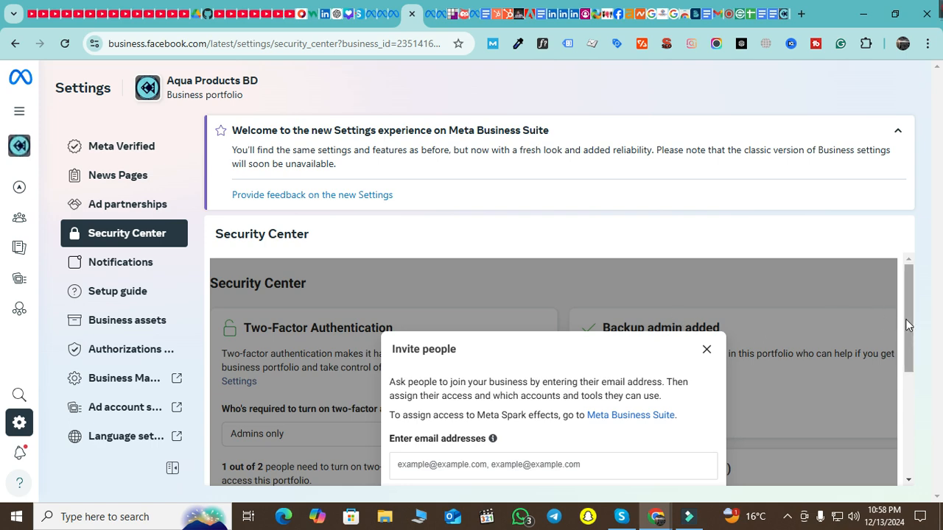
scroll(875, 329, down, 2)
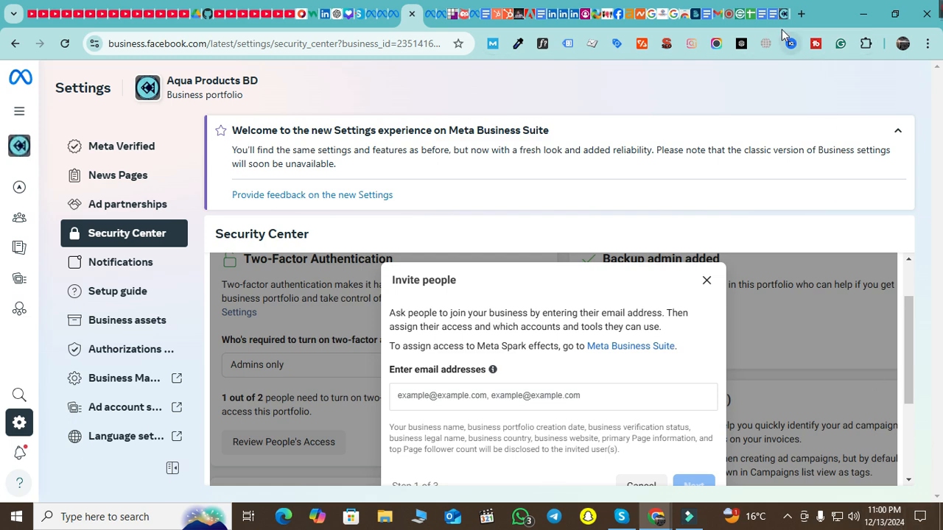
Return to the Google Meet call and hang up
click(727, 15)
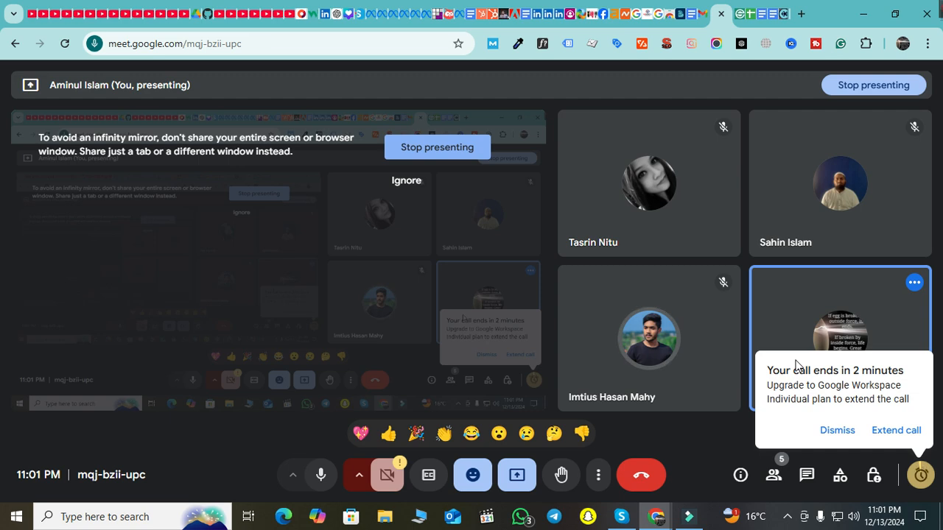
click(645, 480)
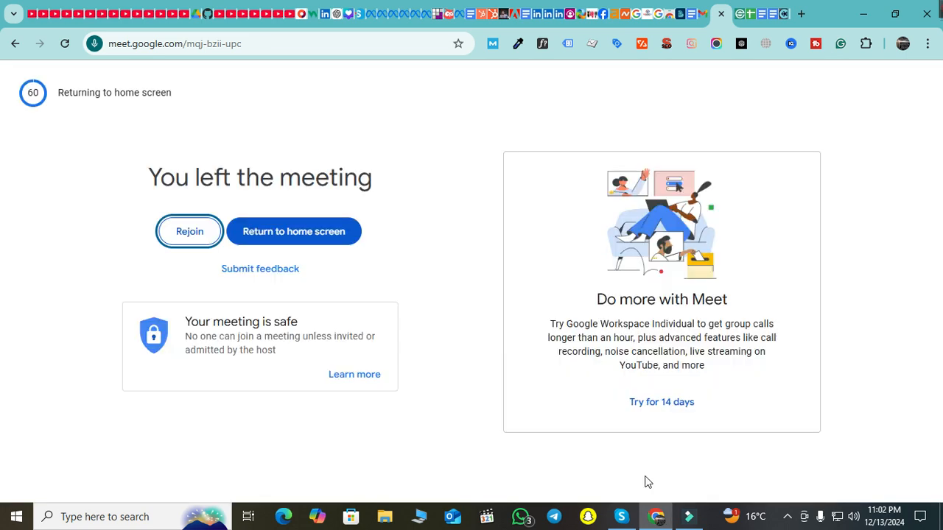